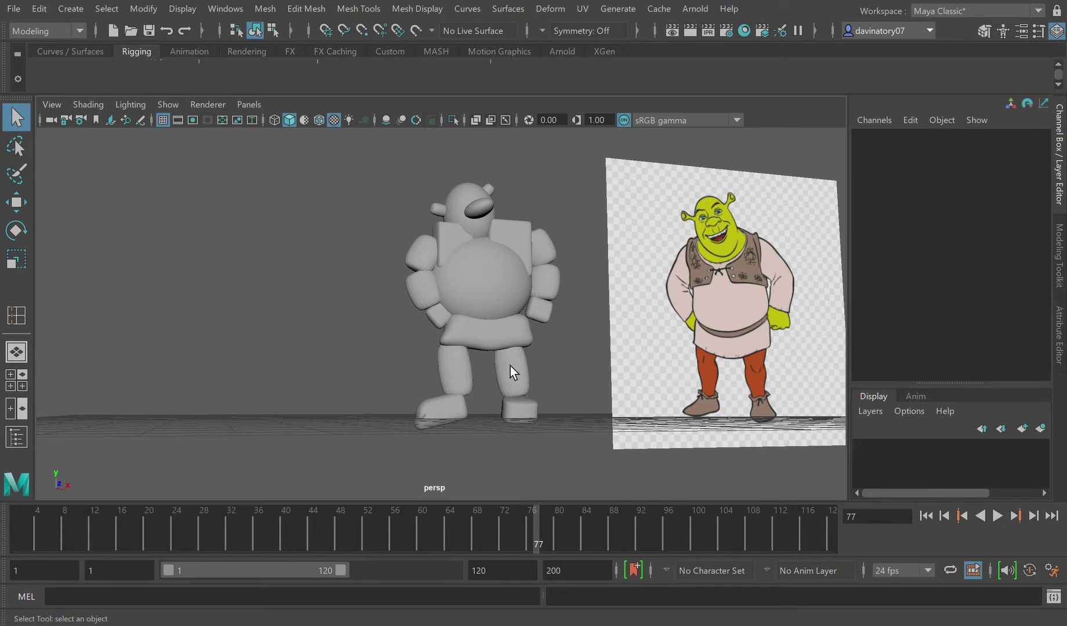
# - Extrude the two eye faces on the front of the head inward to form the eye sockets
pyautogui.keyDown('alt'); pyautogui.moveTo(506, 382); pyautogui.dragTo(505, 314); pyautogui.keyUp('alt')
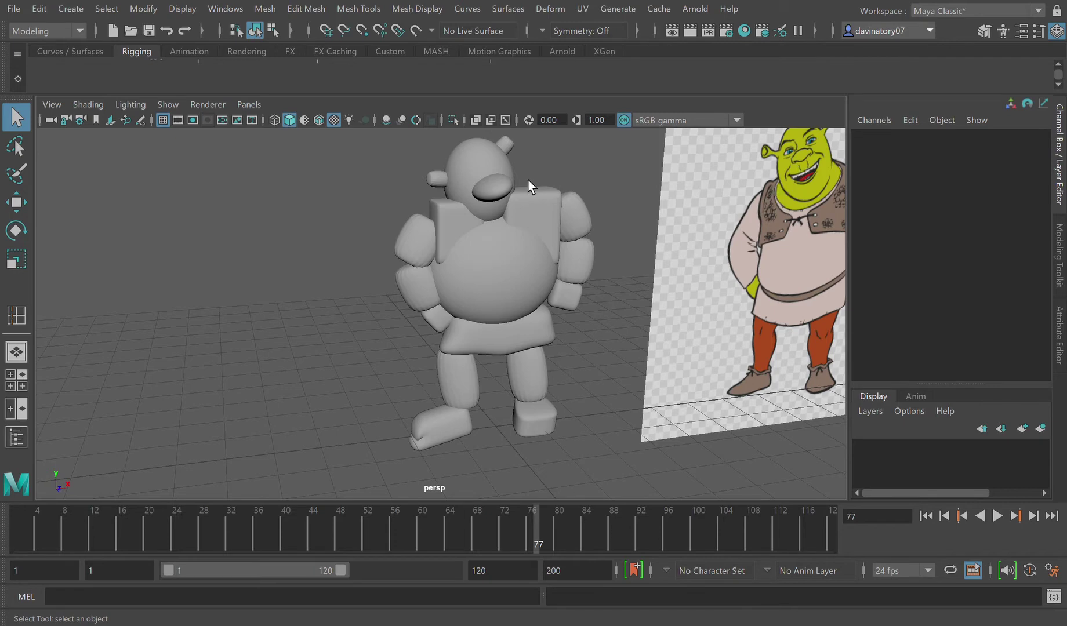
pyautogui.click(480, 174)
pyautogui.press('f')
pyautogui.keyDown('alt'); pyautogui.moveTo(434, 227); pyautogui.dragTo(460, 238); pyautogui.keyUp('alt')
pyautogui.scroll(-8, 459, 242)
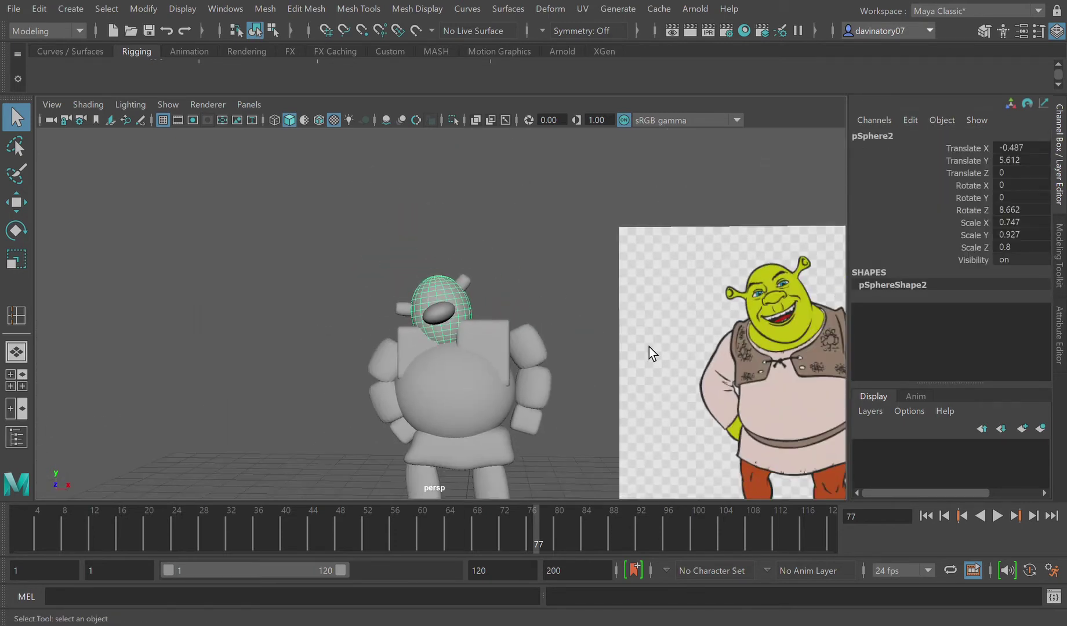
pyautogui.scroll(5, 648, 346)
pyautogui.scroll(2, 408, 312)
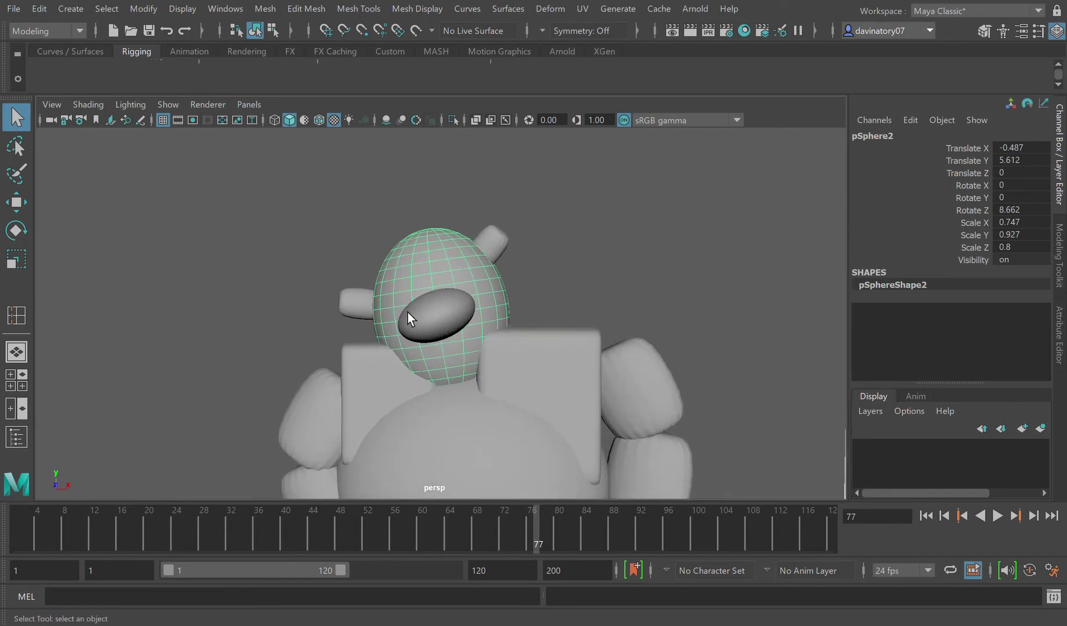
pyautogui.moveTo(402, 249); pyautogui.dragTo(414, 269, button='right')
pyautogui.keyDown('alt'); pyautogui.moveTo(416, 270); pyautogui.dragTo(442, 301); pyautogui.keyUp('alt')
pyautogui.click(434, 287)
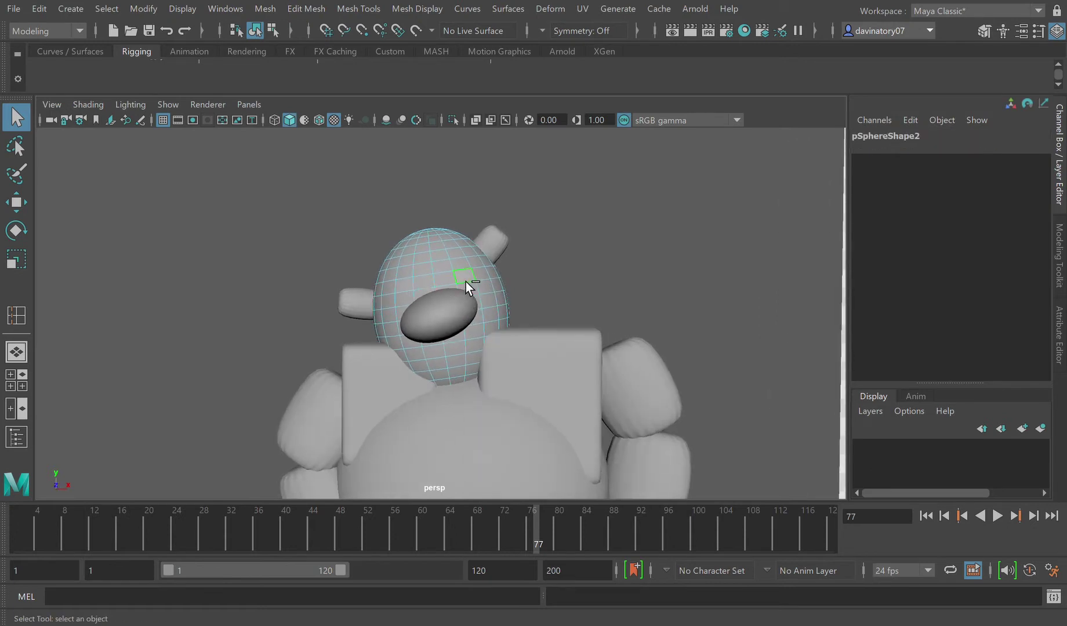
pyautogui.click(324, 15)
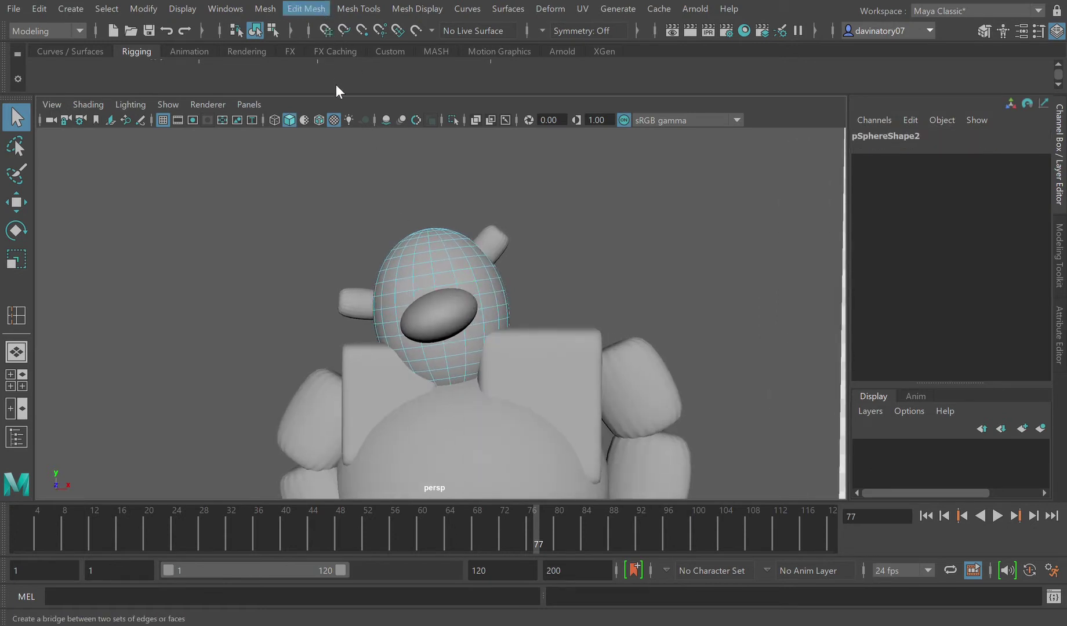
pyautogui.click(362, 160)
pyautogui.keyDown('alt'); pyautogui.moveTo(461, 319); pyautogui.dragTo(546, 311); pyautogui.keyUp('alt')
pyautogui.click(515, 306)
pyautogui.moveTo(542, 219); pyautogui.dragTo(546, 206, button='right')
pyautogui.moveTo(522, 251)
pyautogui.keyDown('alt'); pyautogui.mouseDown()
pyautogui.moveTo(562, 260)
pyautogui.moveTo(512, 267)
pyautogui.mouseUp(); pyautogui.keyUp('alt')
pyautogui.keyDown('alt'); pyautogui.moveTo(605, 267); pyautogui.dragTo(508, 303); pyautogui.keyUp('alt')
pyautogui.scroll(4, 488, 338)
# - Duplicate the nose sphere, raise the copy to about Y 6.125, and shrink it to about 0.066 × 0.04 × 0.101 scale
pyautogui.click(502, 360)
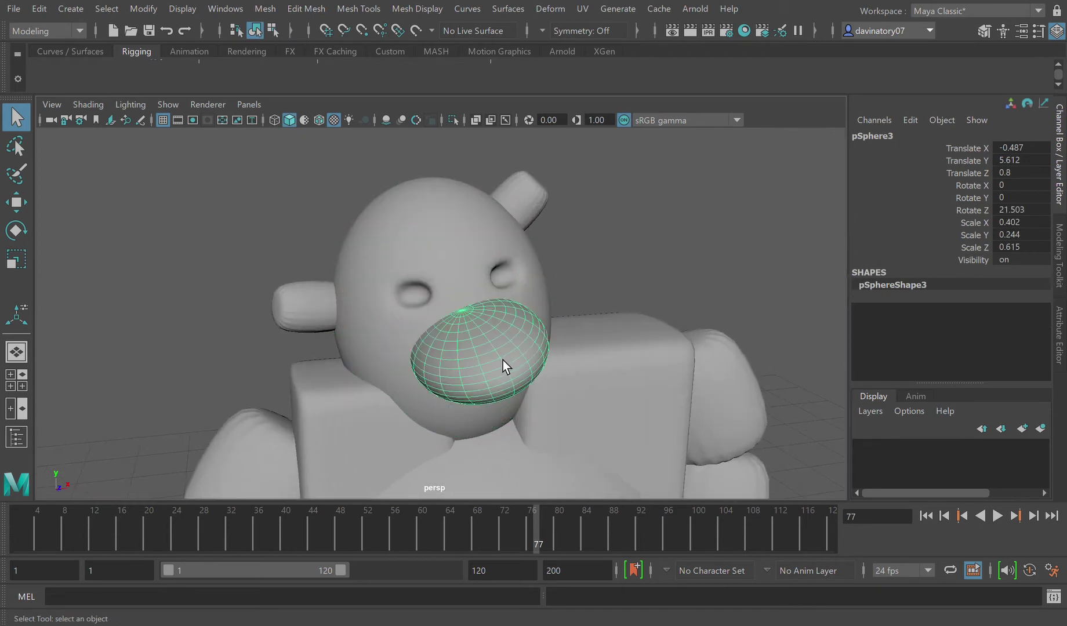
pyautogui.click(24, 212)
pyautogui.moveTo(493, 273); pyautogui.dragTo(494, 187, button='middle')
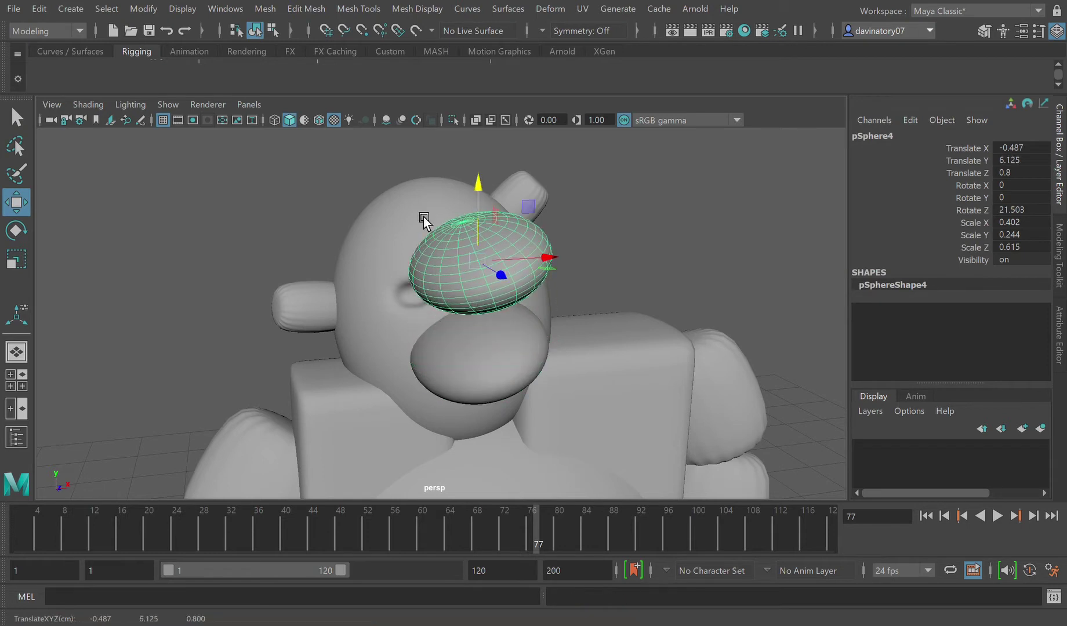
pyautogui.click(18, 266)
pyautogui.moveTo(484, 266); pyautogui.dragTo(351, 294)
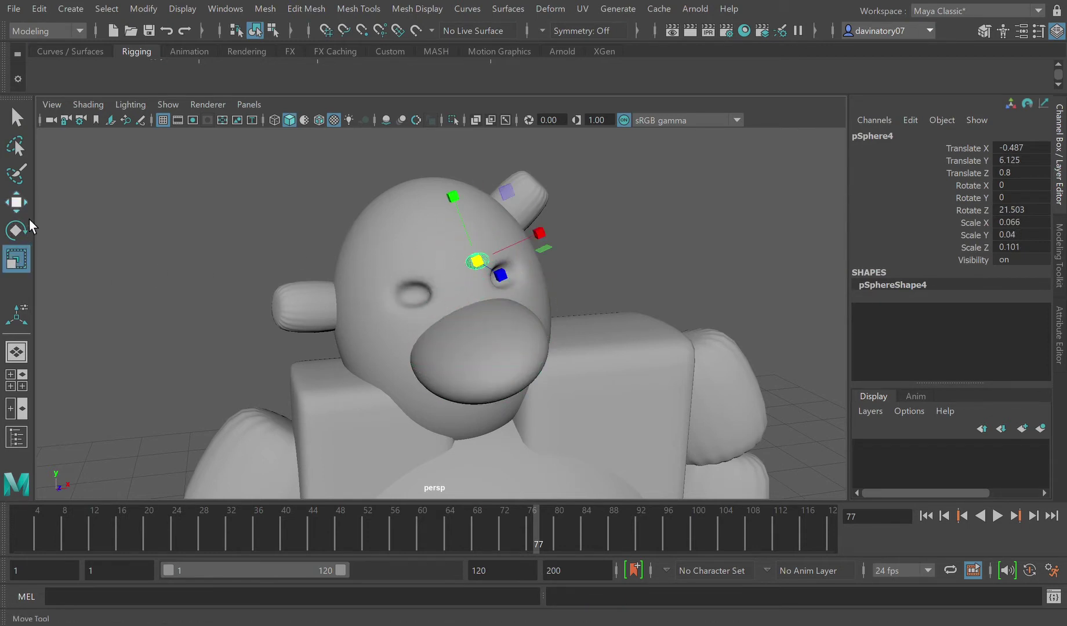
# - Seat the small sphere in one eye socket and place a duplicate in the other at about X -0.27, Y 5.978, Z 0.581
pyautogui.click(17, 203)
pyautogui.moveTo(506, 262); pyautogui.dragTo(415, 263)
pyautogui.moveTo(470, 304)
pyautogui.mouseDown()
pyautogui.moveTo(479, 303)
pyautogui.moveTo(436, 307)
pyautogui.moveTo(452, 297)
pyautogui.moveTo(463, 307)
pyautogui.mouseUp()
pyautogui.keyDown('alt'); pyautogui.moveTo(451, 354); pyautogui.dragTo(488, 352); pyautogui.keyUp('alt')
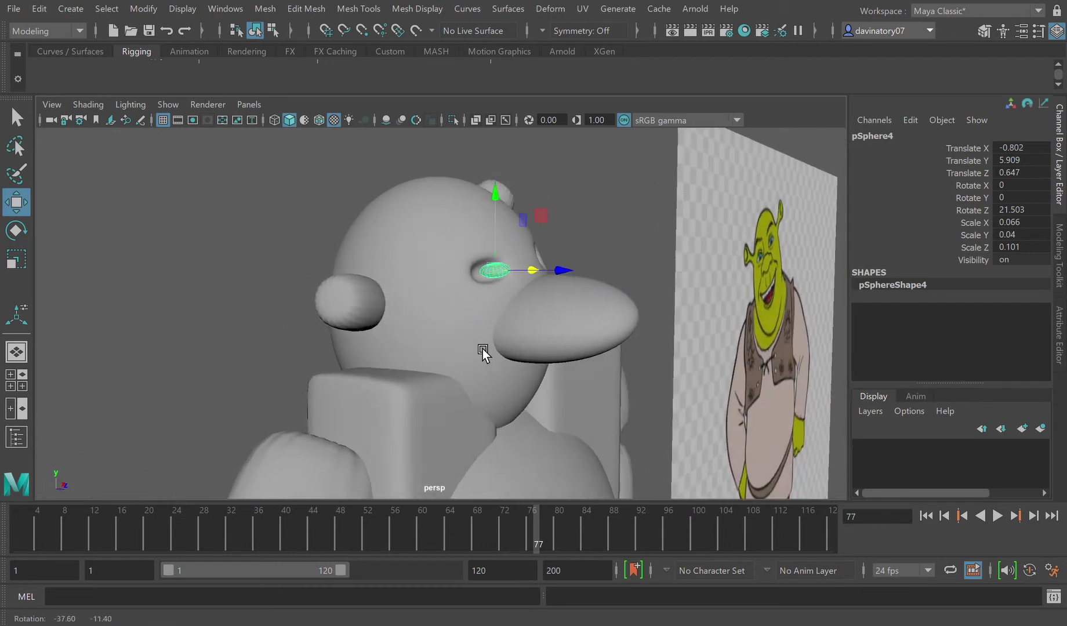
pyautogui.moveTo(563, 275); pyautogui.dragTo(517, 275)
pyautogui.hotkey('ctrl', 'd')
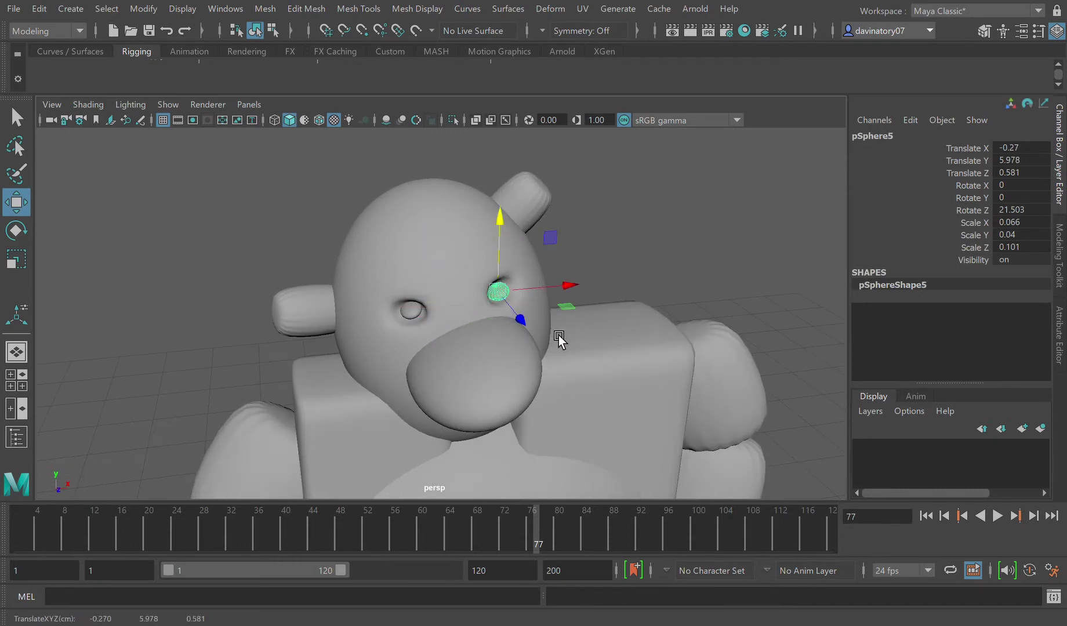
# - Select the front group of end-cap faces on the raised ear cylinder
pyautogui.click(536, 201)
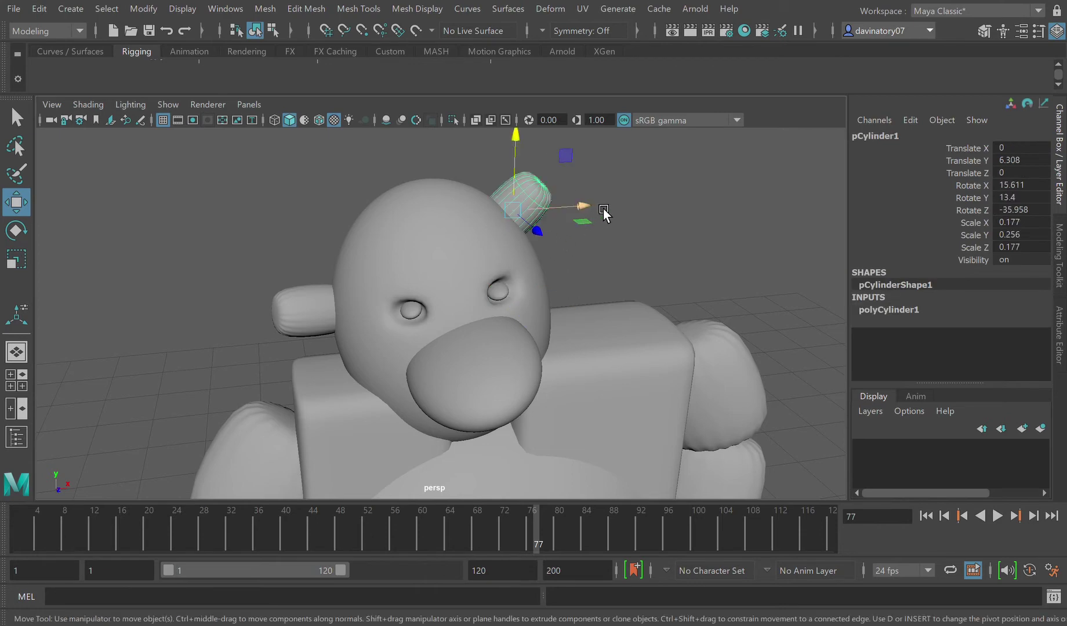
pyautogui.scroll(-5, 602, 210)
pyautogui.scroll(3, 589, 371)
pyautogui.scroll(-4, 586, 380)
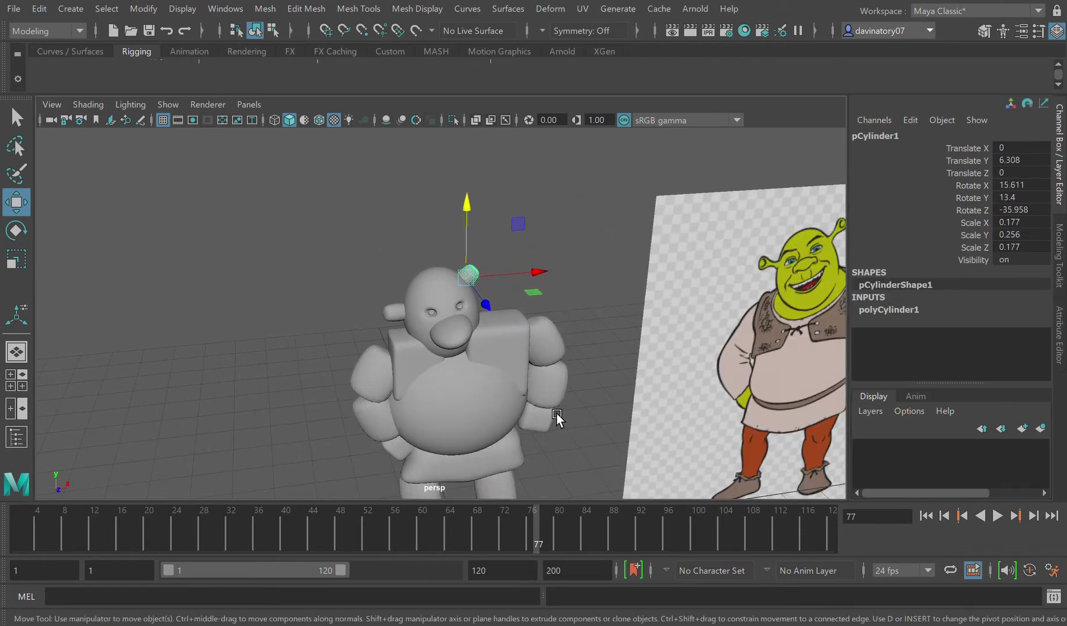
pyautogui.scroll(5, 558, 413)
pyautogui.keyDown('alt'); pyautogui.moveTo(570, 319); pyautogui.dragTo(524, 344); pyautogui.keyUp('alt')
pyautogui.scroll(3, 524, 339)
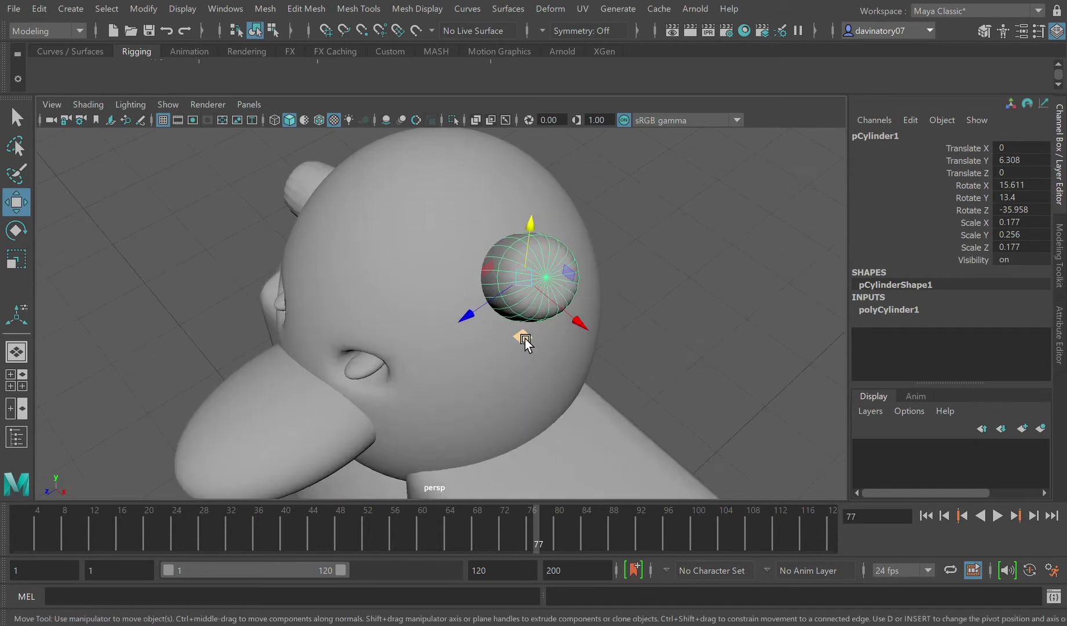
pyautogui.press('F11')
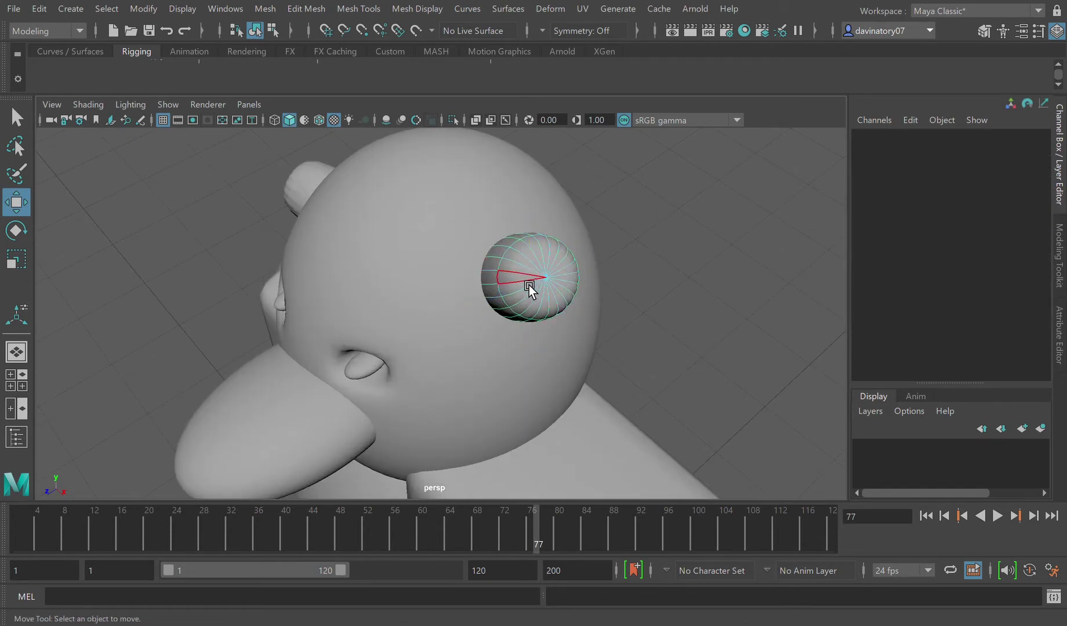
pyautogui.click(528, 285)
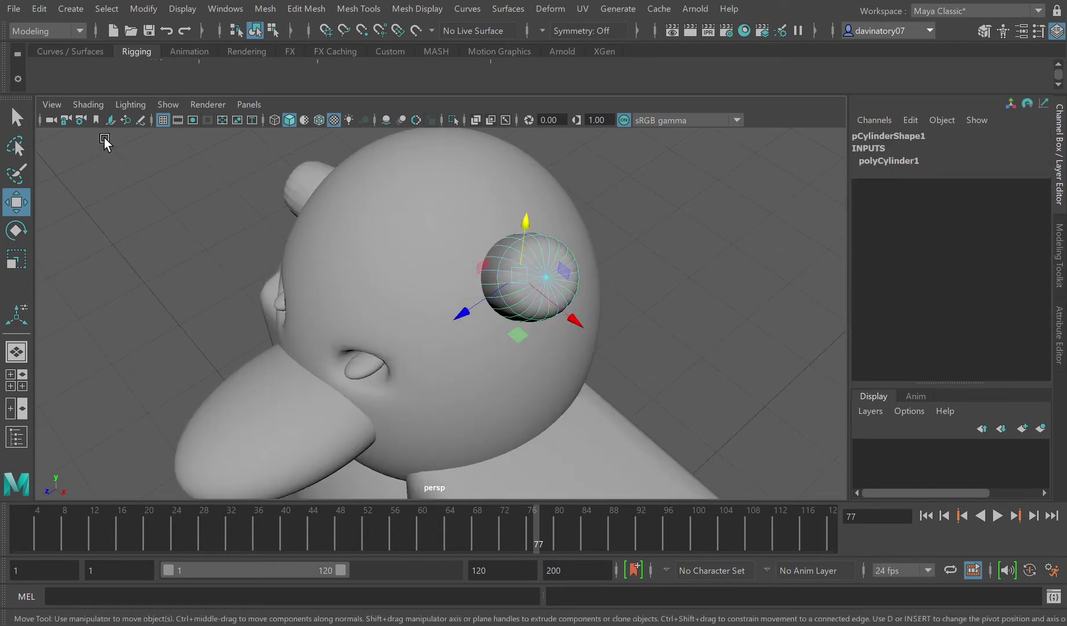
pyautogui.click(16, 118)
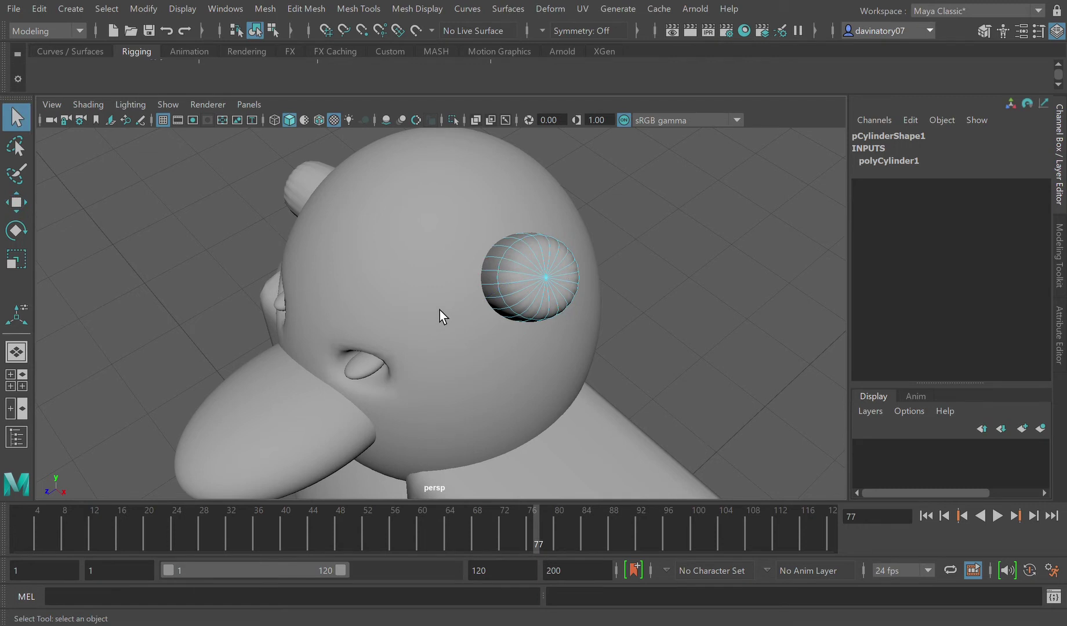
pyautogui.keyDown('shift'); pyautogui.click(526, 261); pyautogui.keyUp('shift')
pyautogui.keyDown('shift'); pyautogui.click(533, 255); pyautogui.keyUp('shift')
pyautogui.keyDown('shift'); pyautogui.click(538, 249); pyautogui.keyUp('shift')
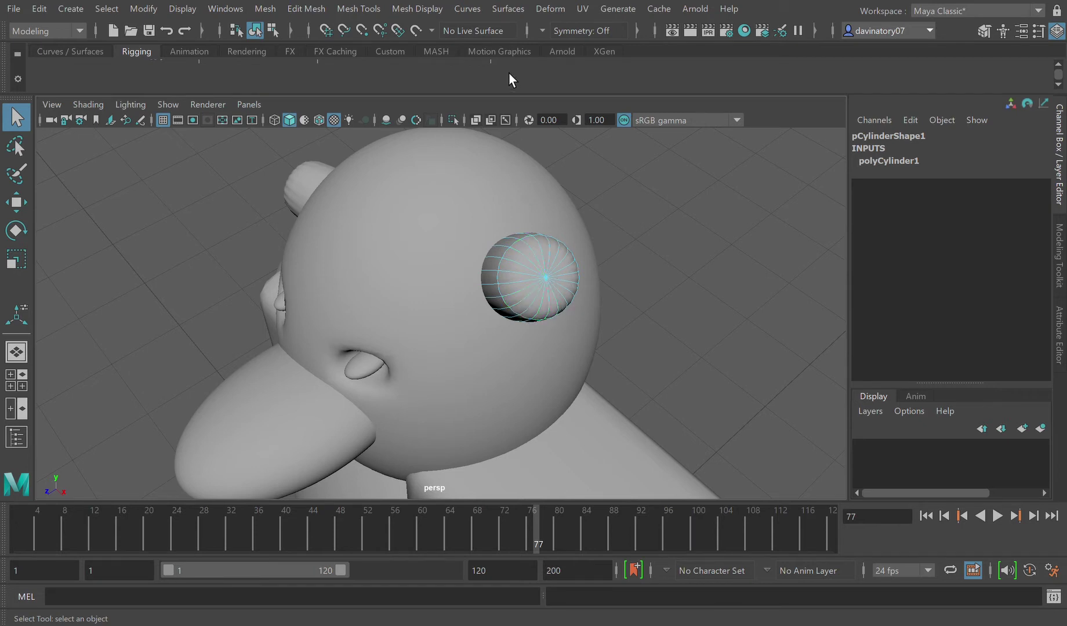
# - Try to move the selected ear faces toward the front of the head, and undo the move
pyautogui.click(17, 202)
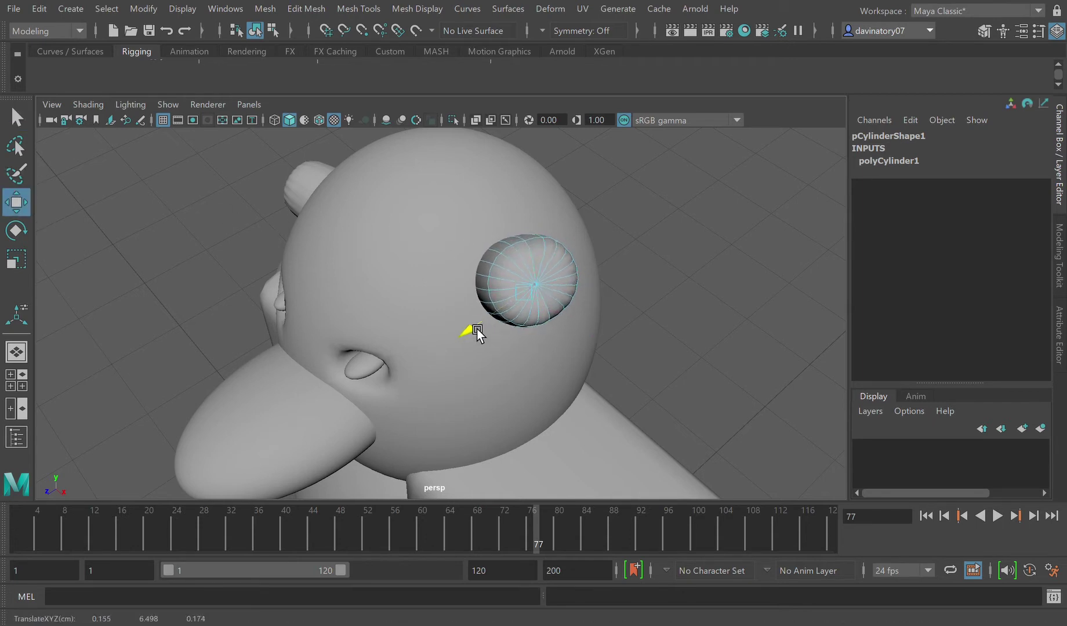
pyautogui.keyDown('alt'); pyautogui.moveTo(485, 352); pyautogui.dragTo(466, 339); pyautogui.keyUp('alt')
pyautogui.hotkey('ctrl', 'z')
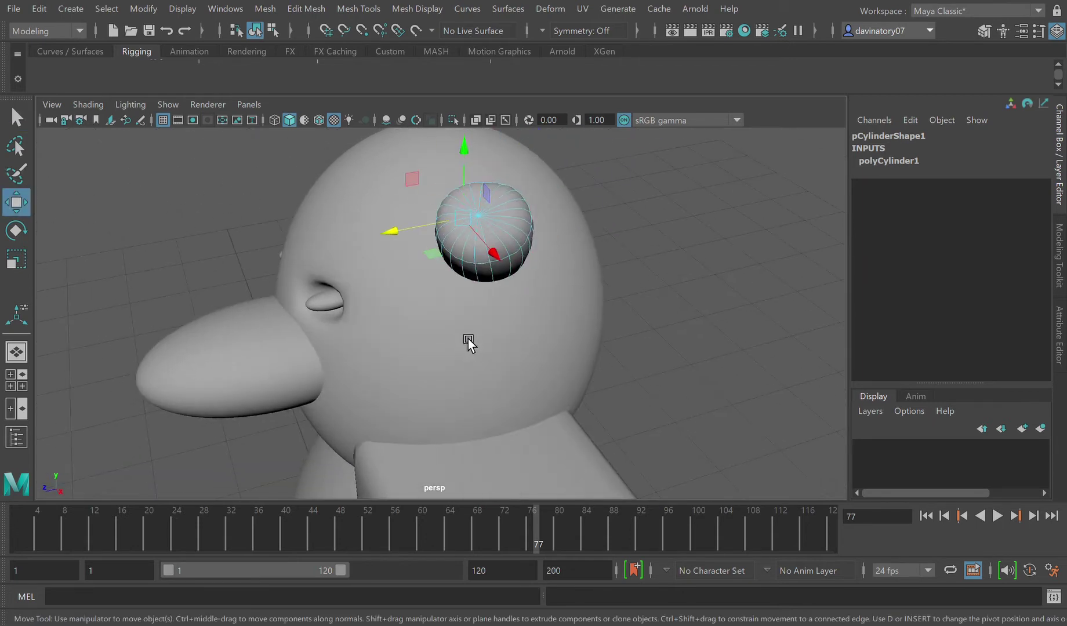
pyautogui.hotkey('ctrl', 'z')
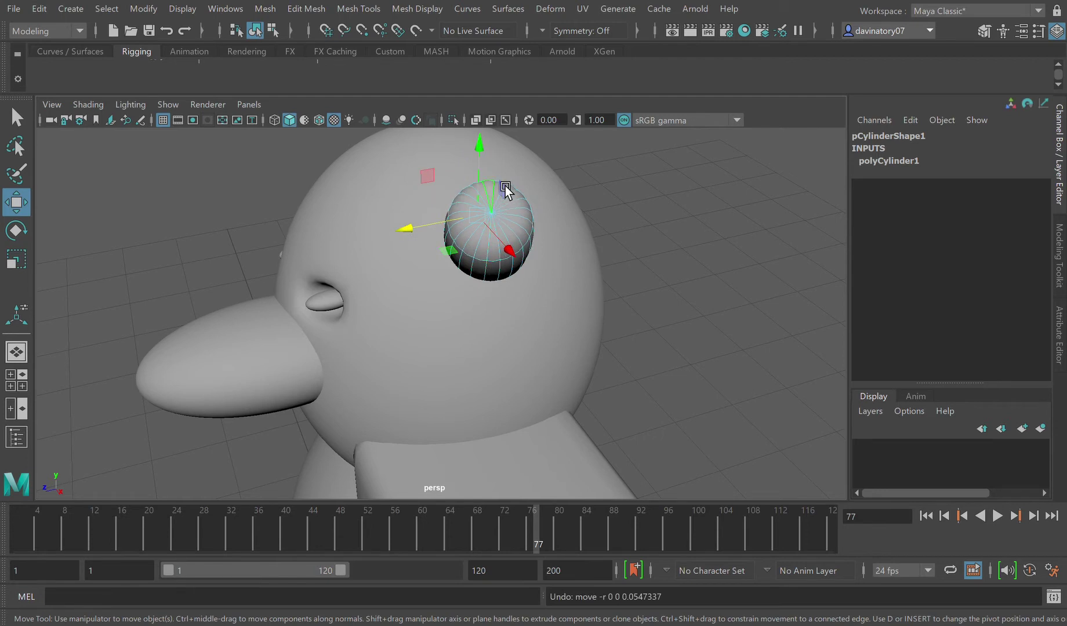
pyautogui.hotkey('ctrl', 'z')
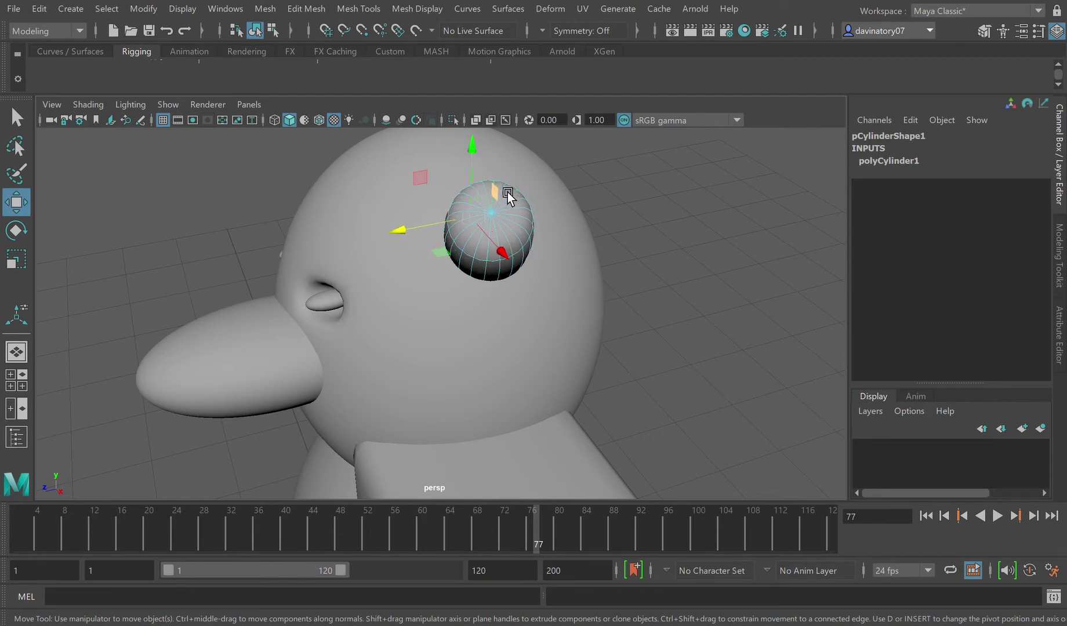
# - Extrude the selected front end-cap faces of the ear forward and outward to form its front prong
pyautogui.click(475, 139)
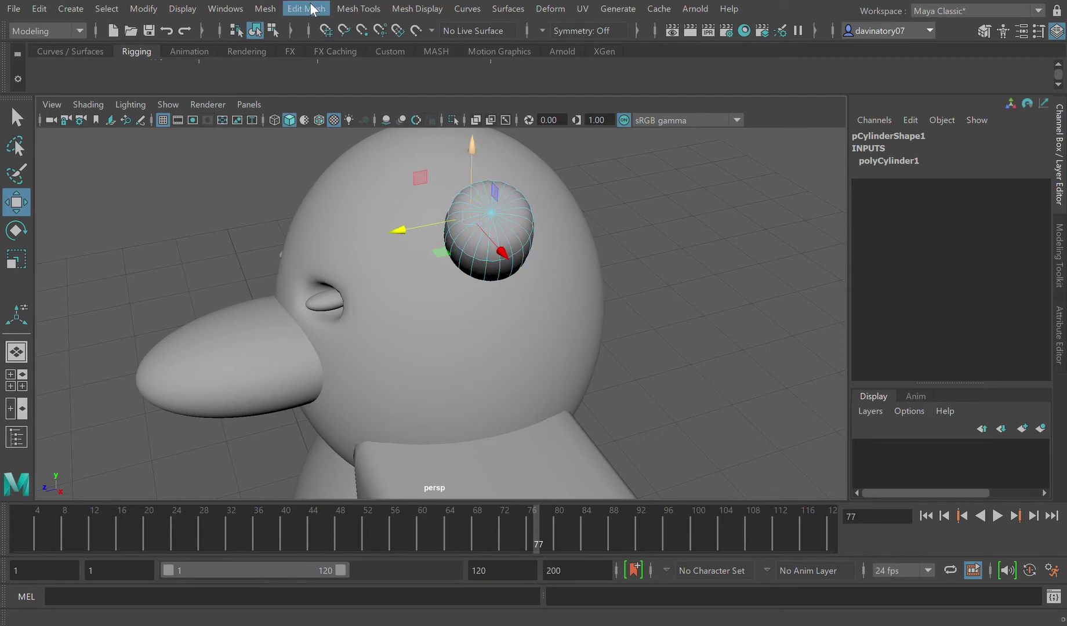
pyautogui.hotkey('ctrl', 'e')
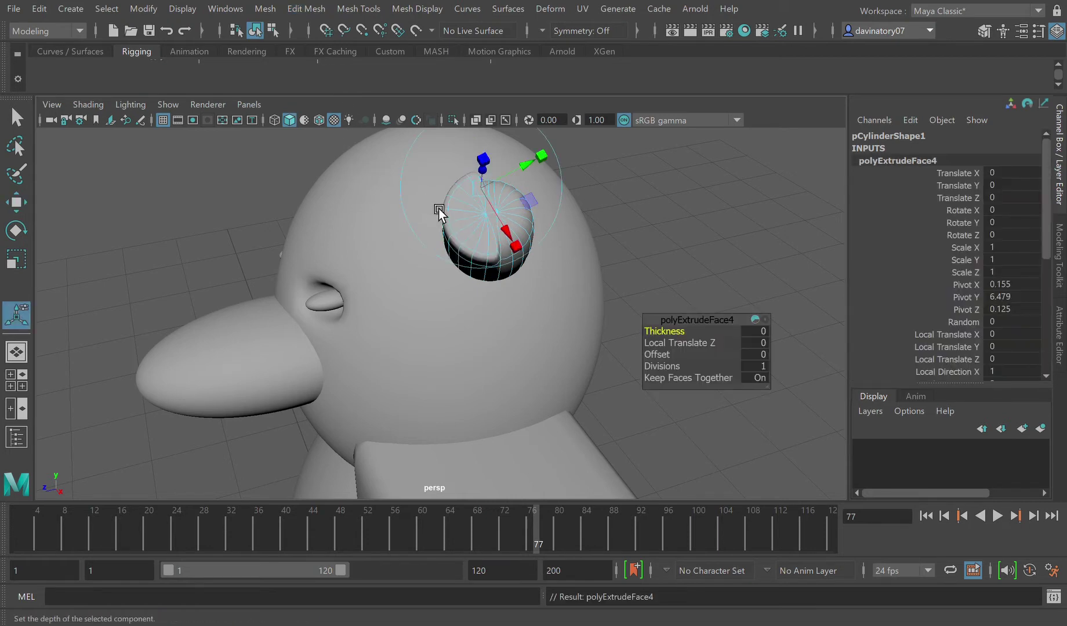
pyautogui.moveTo(542, 172); pyautogui.dragTo(475, 207)
pyautogui.click(653, 254)
pyautogui.keyDown('alt'); pyautogui.moveTo(653, 254); pyautogui.dragTo(524, 283); pyautogui.keyUp('alt')
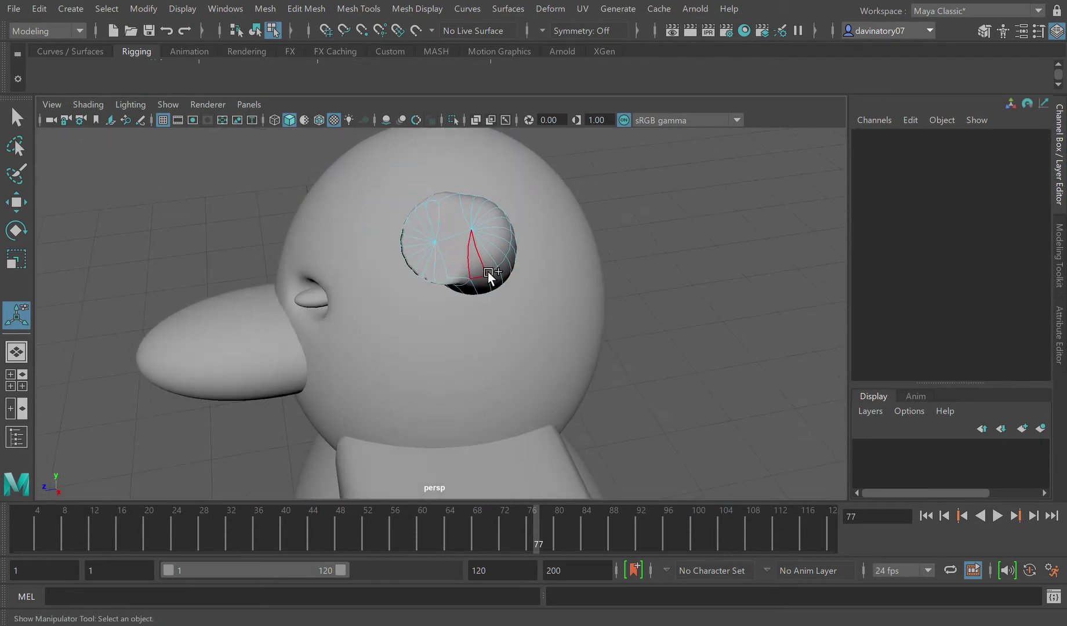
# - Extrude the rear end-cap faces of the ear backward and upward to form its second prong
pyautogui.click(502, 260)
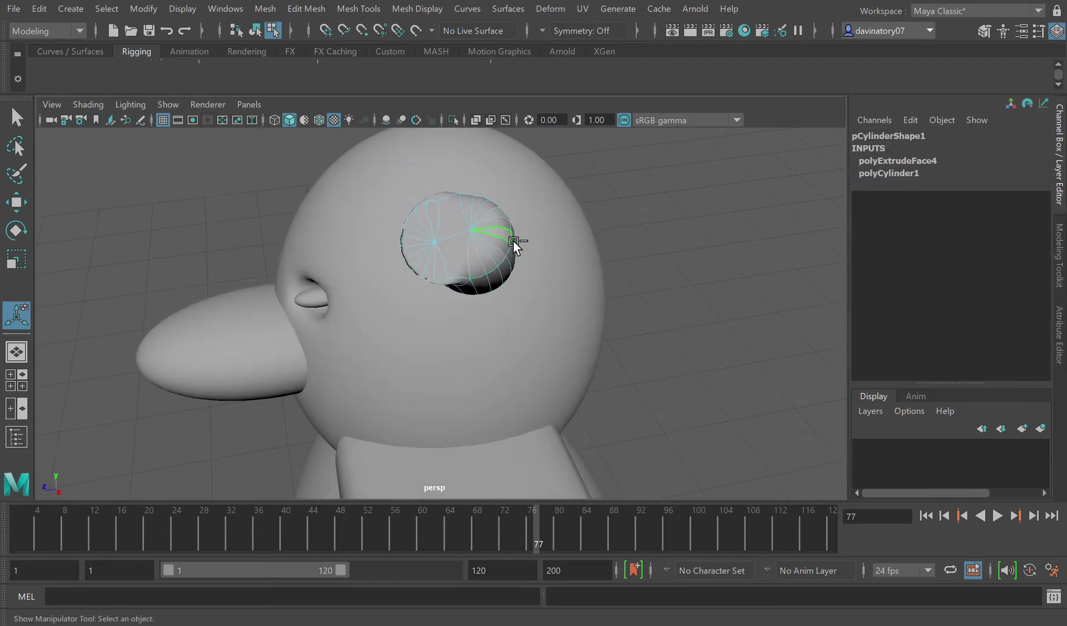
pyautogui.click(485, 201)
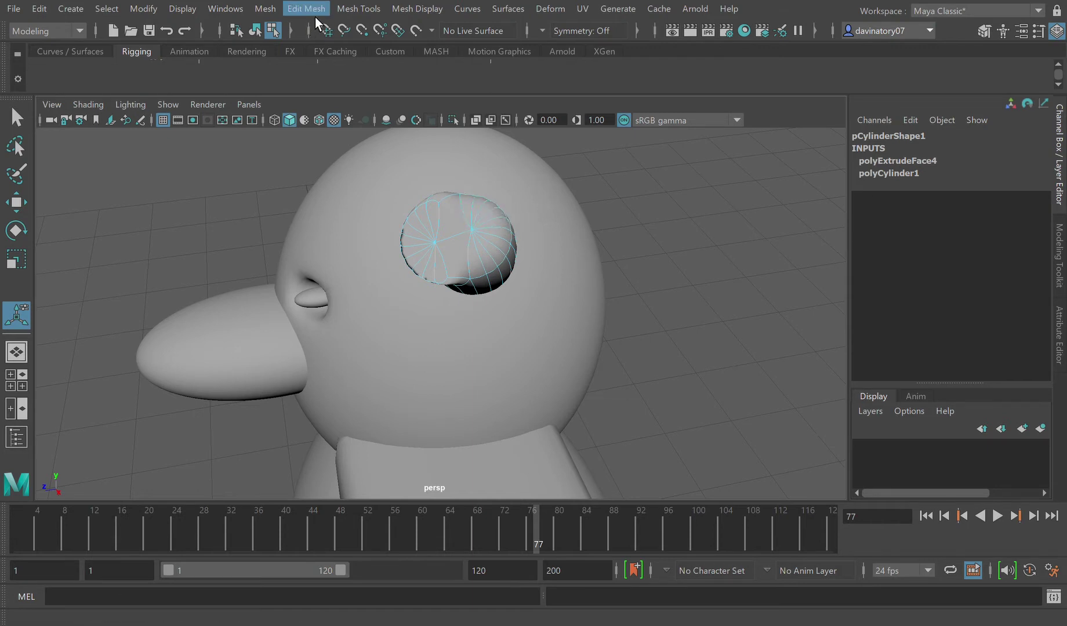
pyautogui.hotkey('ctrl', 'e')
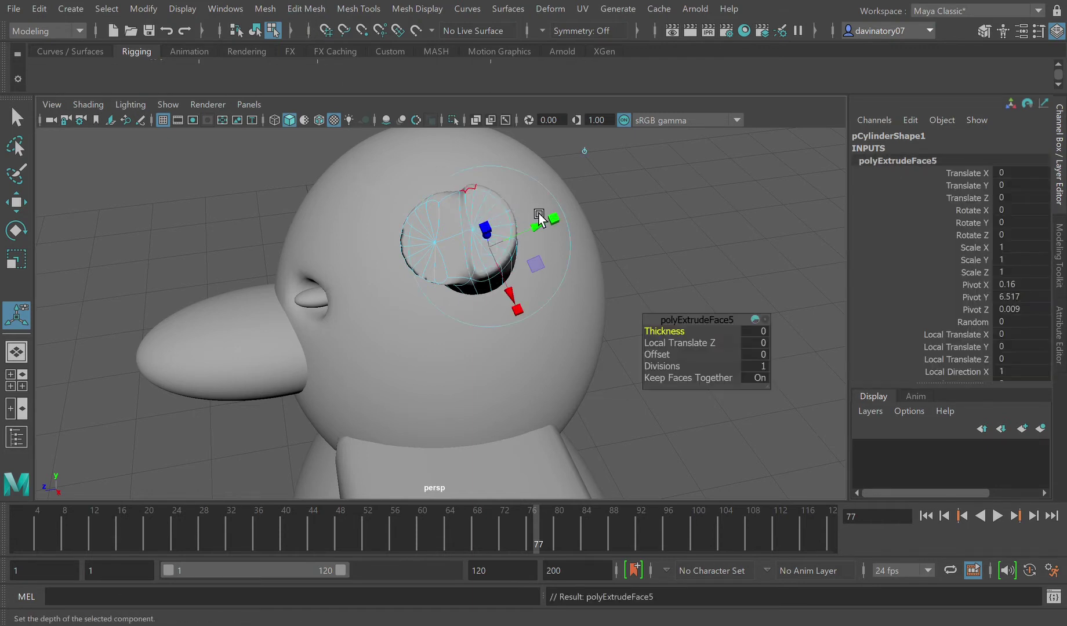
pyautogui.moveTo(538, 226); pyautogui.dragTo(566, 223)
pyautogui.keyDown('alt'); pyautogui.moveTo(510, 281); pyautogui.dragTo(499, 232); pyautogui.keyUp('alt')
pyautogui.moveTo(493, 182); pyautogui.dragTo(488, 170)
# - Extrude the front prong's end faces again by about 0.157 in local Z, shifting them about 0.027 in local Y
pyautogui.click(432, 198)
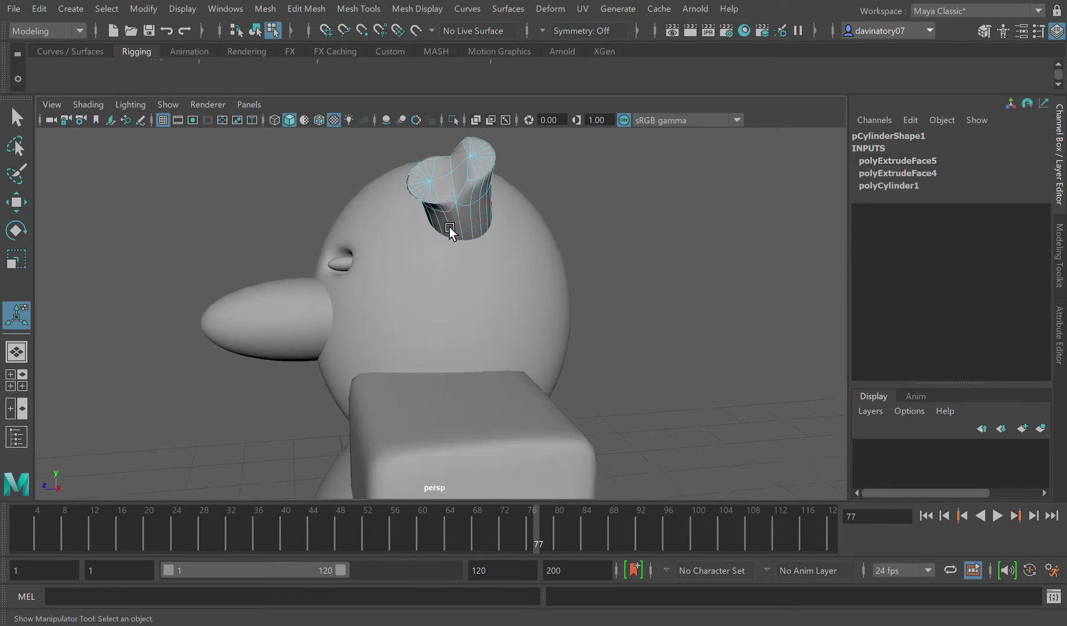
pyautogui.click(442, 186)
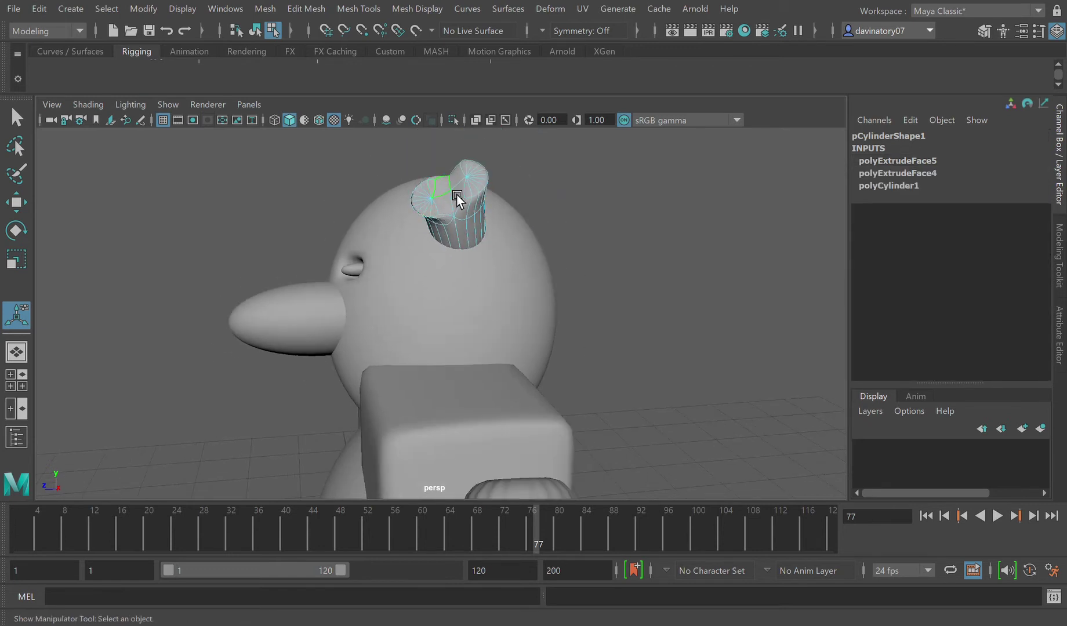
pyautogui.scroll(3, 458, 221)
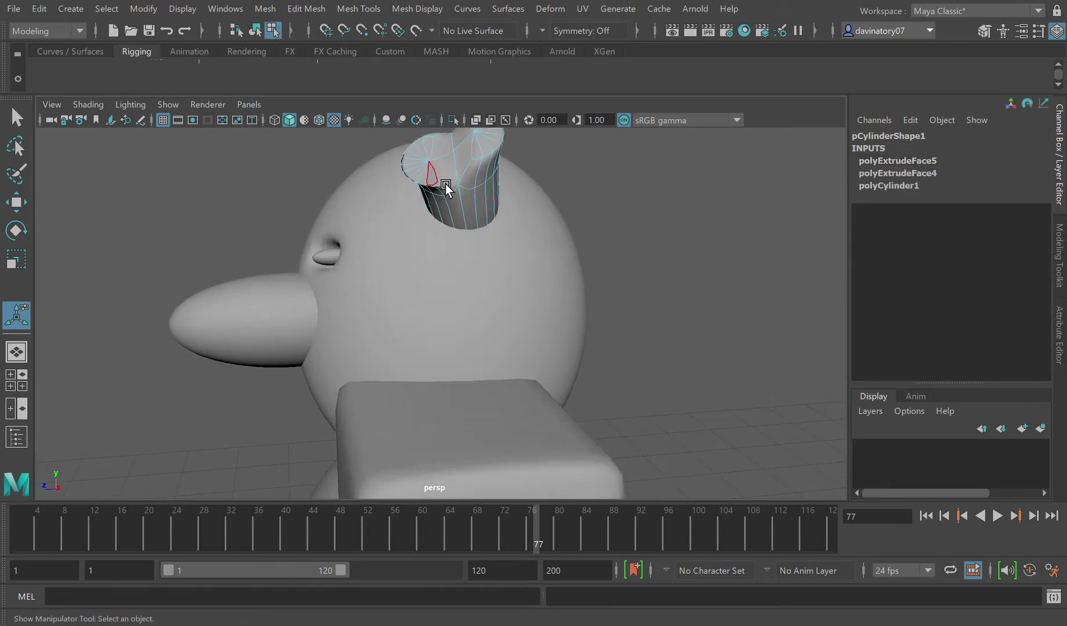
pyautogui.keyDown('shift'); pyautogui.click(434, 180); pyautogui.keyUp('shift')
pyautogui.click(427, 152)
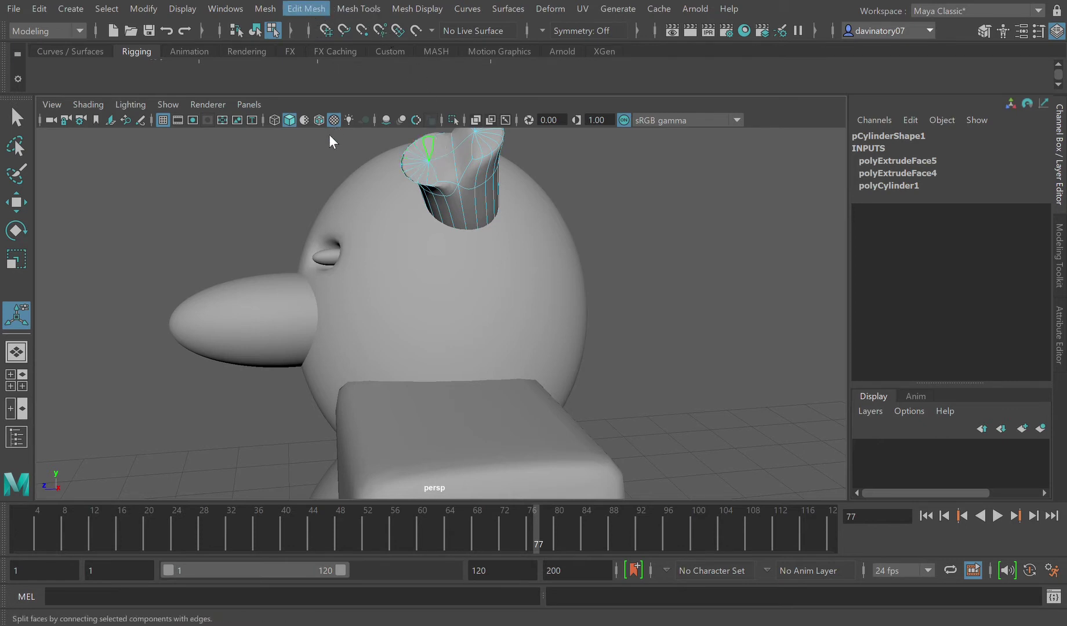
pyautogui.hotkey('ctrl', 'e')
pyautogui.keyDown('alt'); pyautogui.moveTo(416, 200); pyautogui.dragTo(458, 232); pyautogui.keyUp('alt')
pyautogui.moveTo(539, 306); pyautogui.dragTo(567, 308)
pyautogui.keyDown('alt'); pyautogui.moveTo(570, 354); pyautogui.dragTo(509, 305); pyautogui.keyUp('alt')
pyautogui.keyDown('alt'); pyautogui.moveTo(437, 206); pyautogui.dragTo(488, 225); pyautogui.keyUp('alt')
pyautogui.moveTo(547, 249); pyautogui.dragTo(535, 253)
pyautogui.keyDown('alt'); pyautogui.moveTo(543, 279); pyautogui.dragTo(465, 242); pyautogui.keyUp('alt')
pyautogui.moveTo(400, 159); pyautogui.dragTo(404, 181)
pyautogui.keyDown('alt'); pyautogui.moveTo(392, 212); pyautogui.dragTo(511, 235); pyautogui.keyUp('alt')
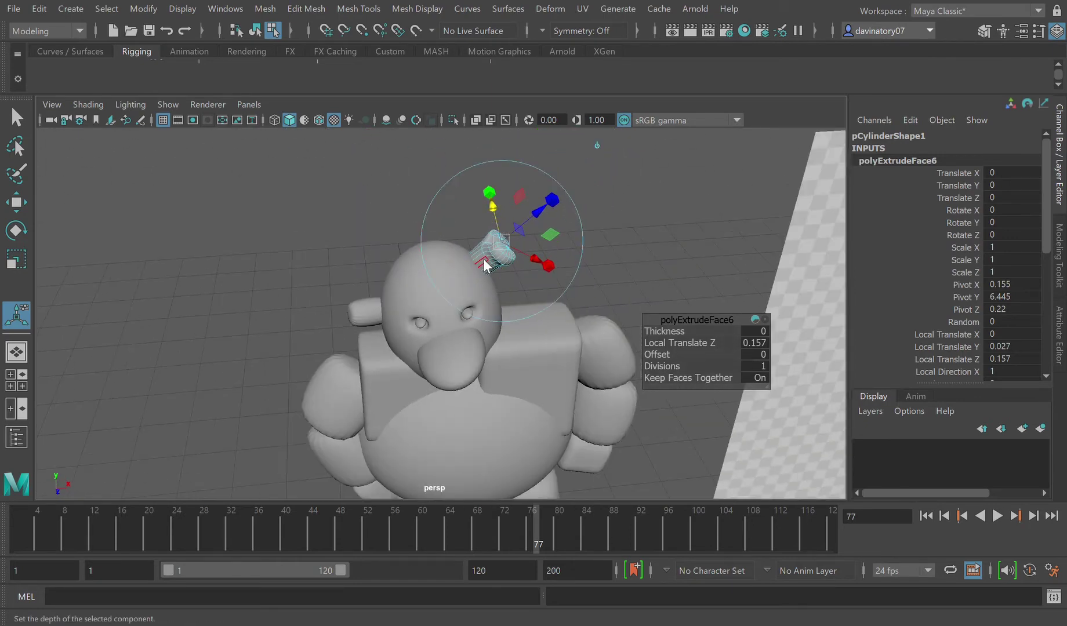
pyautogui.press('F8')
# - Examine the two-pronged ear and its edges from several angles against the reference image
pyautogui.keyDown('alt'); pyautogui.moveTo(522, 292); pyautogui.dragTo(519, 284); pyautogui.keyUp('alt')
pyautogui.keyDown('alt'); pyautogui.moveTo(529, 329); pyautogui.dragTo(504, 282); pyautogui.keyUp('alt')
pyautogui.scroll(-5, 506, 282)
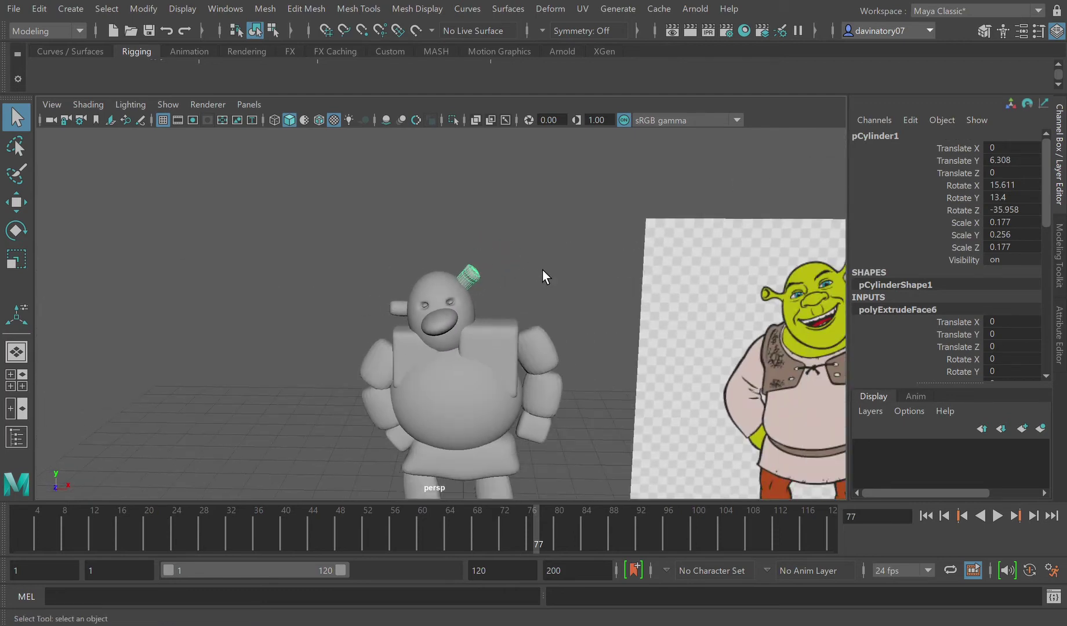
pyautogui.scroll(3, 526, 286)
pyautogui.keyDown('alt'); pyautogui.moveTo(487, 290); pyautogui.dragTo(436, 259); pyautogui.keyUp('alt')
pyautogui.press('f')
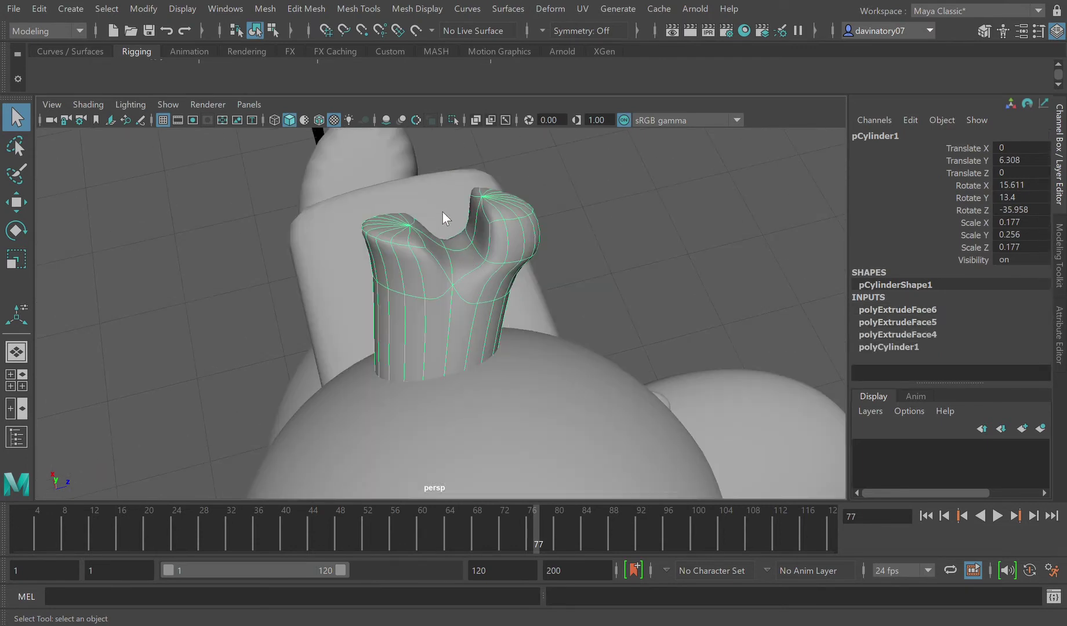
pyautogui.press('F10')
pyautogui.click(493, 241)
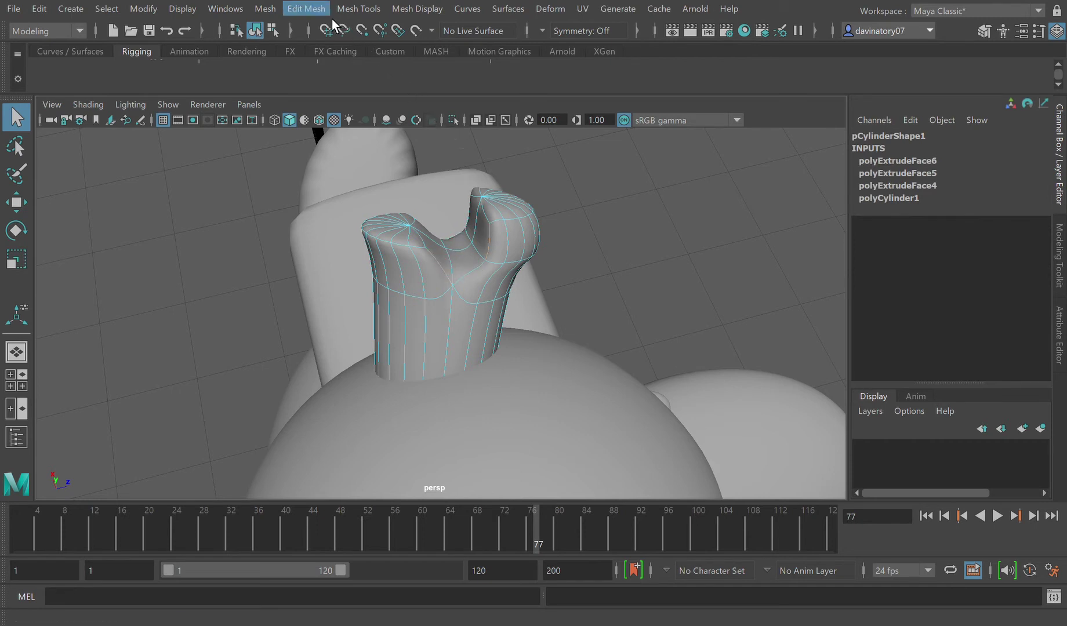
pyautogui.click(316, 12)
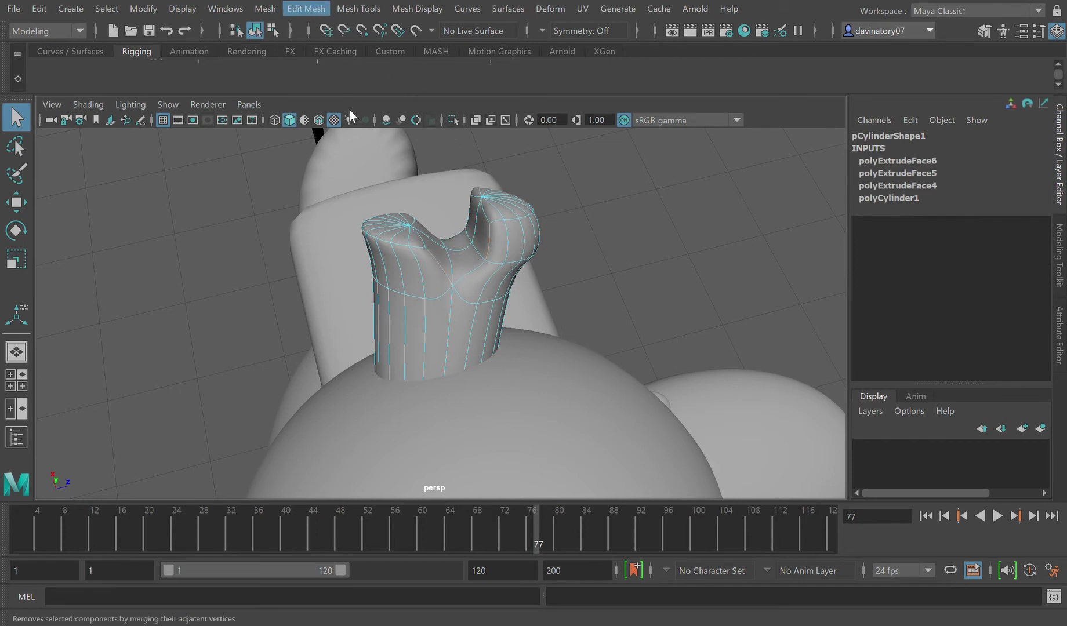
pyautogui.click(347, 83)
pyautogui.keyDown('alt'); pyautogui.moveTo(431, 222); pyautogui.dragTo(517, 271); pyautogui.keyUp('alt')
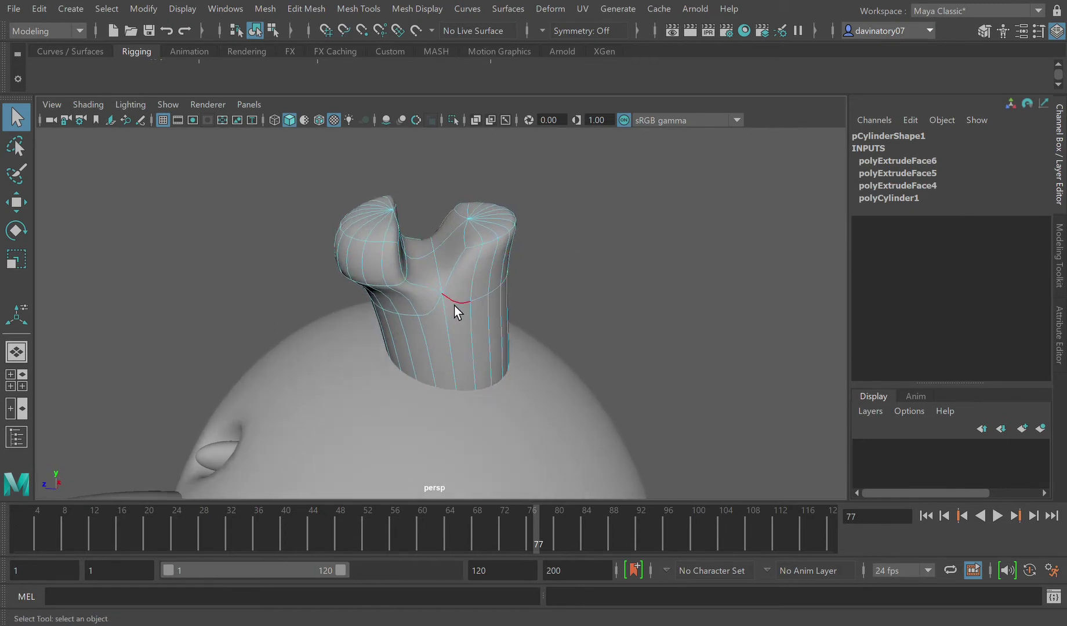
pyautogui.click(499, 206)
# - Delete the old plain cylinder ear from the opposite side of the head
pyautogui.keyDown('alt'); pyautogui.moveTo(517, 227); pyautogui.dragTo(560, 286); pyautogui.keyUp('alt')
pyautogui.keyDown('alt'); pyautogui.moveTo(560, 286); pyautogui.dragTo(167, 314, button='right'); pyautogui.keyUp('alt')
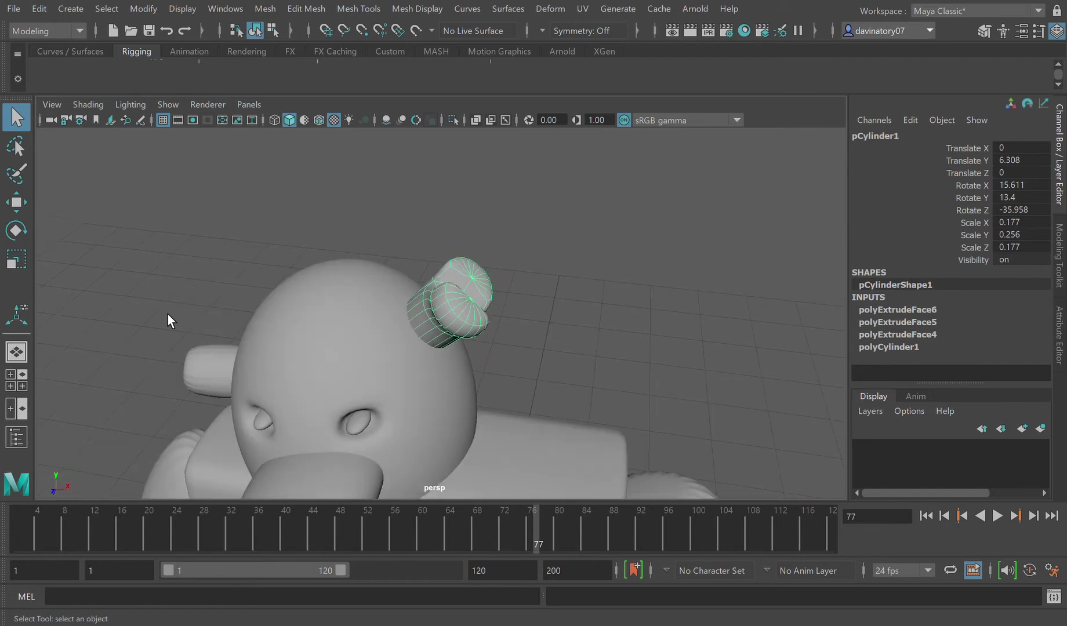
pyautogui.click(215, 373)
pyautogui.click(591, 367)
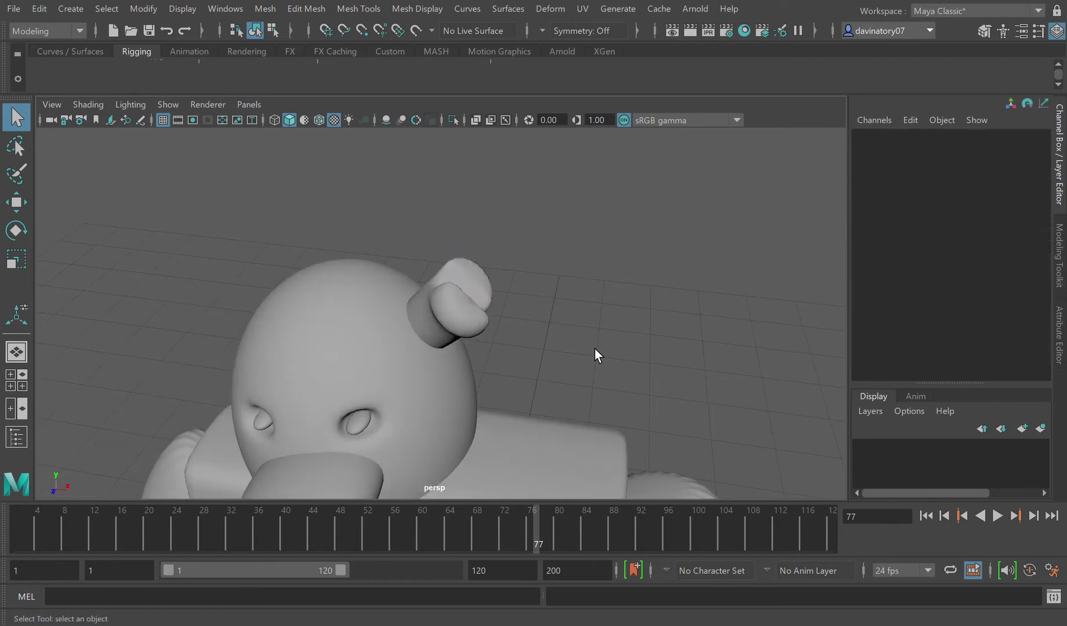
# - Duplicate the two-pronged ear and move the copy across the head to about -1.159 in X
pyautogui.click(472, 315)
pyautogui.hotkey('ctrl', 'd')
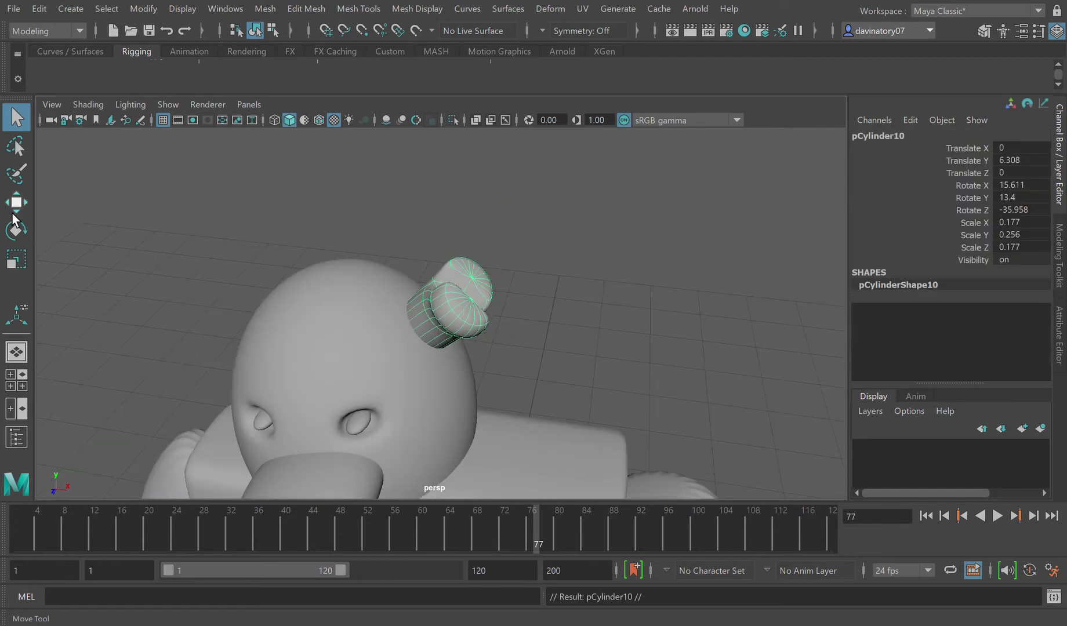
pyautogui.press('w')
pyautogui.moveTo(512, 328); pyautogui.dragTo(318, 306)
# - Rotate the copied ear to about 34.533 in Z and lower it to about 6.045 in Y
pyautogui.click(22, 240)
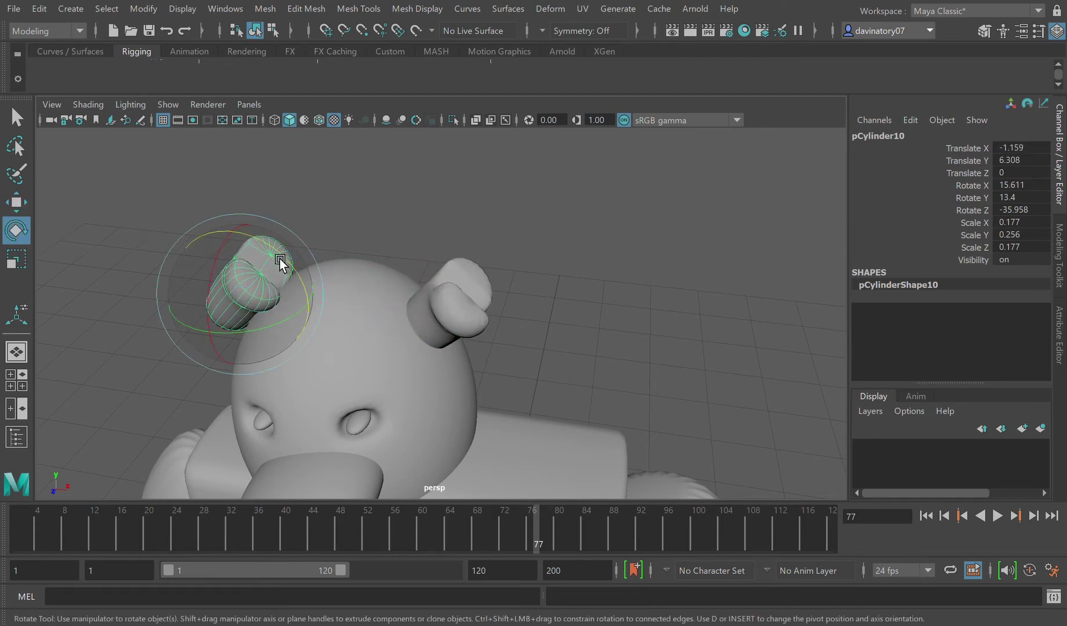
pyautogui.moveTo(279, 247); pyautogui.dragTo(237, 377)
pyautogui.press('w')
pyautogui.scroll(-7, 237, 381)
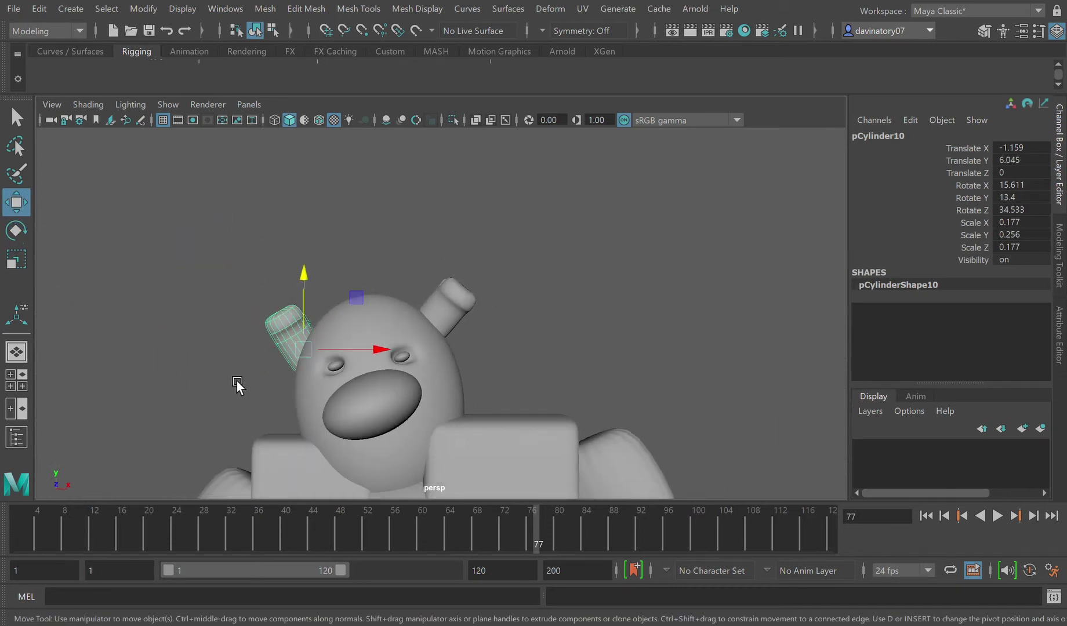
# - Compare the head with the reference image and scale the snout sphere to about 0.46 in Z
pyautogui.keyDown('alt'); pyautogui.moveTo(462, 361); pyautogui.dragTo(505, 333); pyautogui.keyUp('alt')
pyautogui.click(522, 339)
pyautogui.scroll(-3, 505, 332)
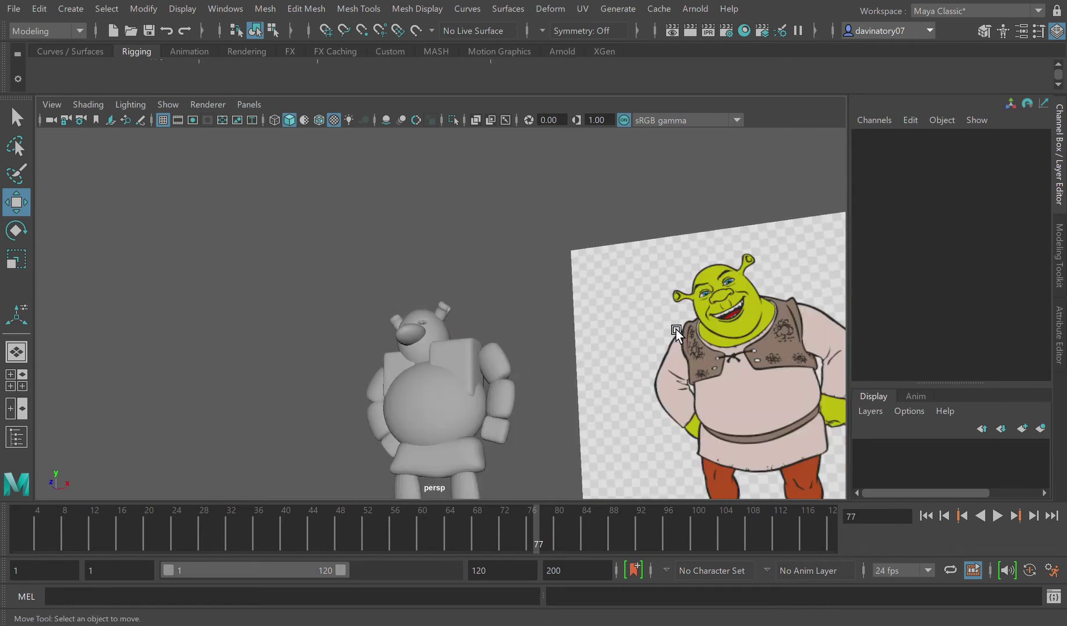
pyautogui.keyDown('alt'); pyautogui.moveTo(425, 368); pyautogui.dragTo(452, 376); pyautogui.keyUp('alt')
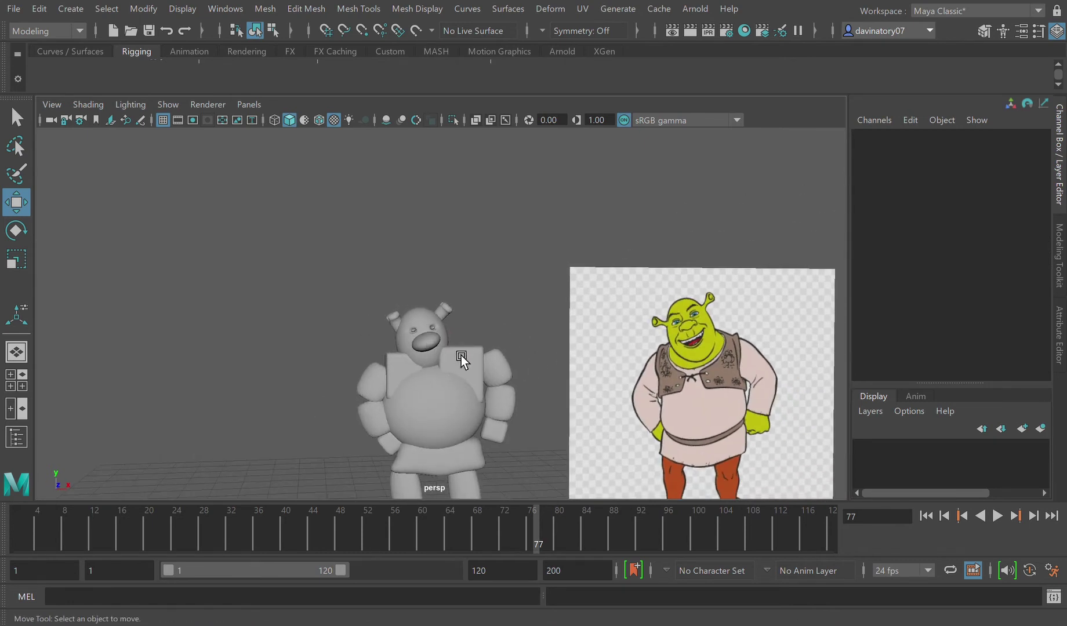
pyautogui.keyDown('alt'); pyautogui.moveTo(537, 355); pyautogui.dragTo(471, 372); pyautogui.keyUp('alt')
pyautogui.scroll(3, 452, 371)
pyautogui.click(404, 374)
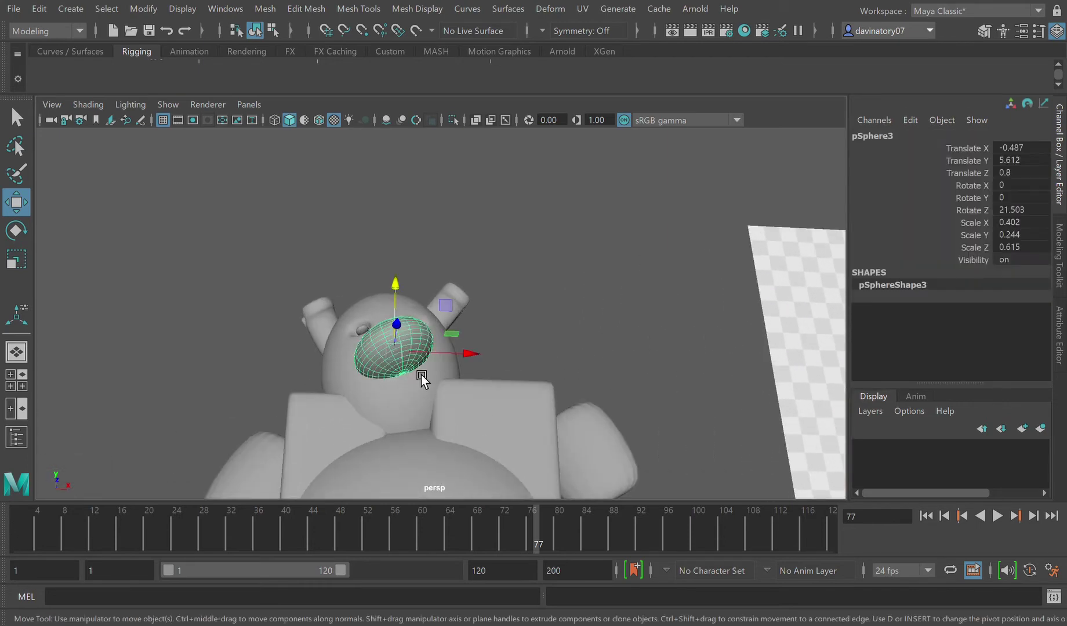
pyautogui.click(16, 261)
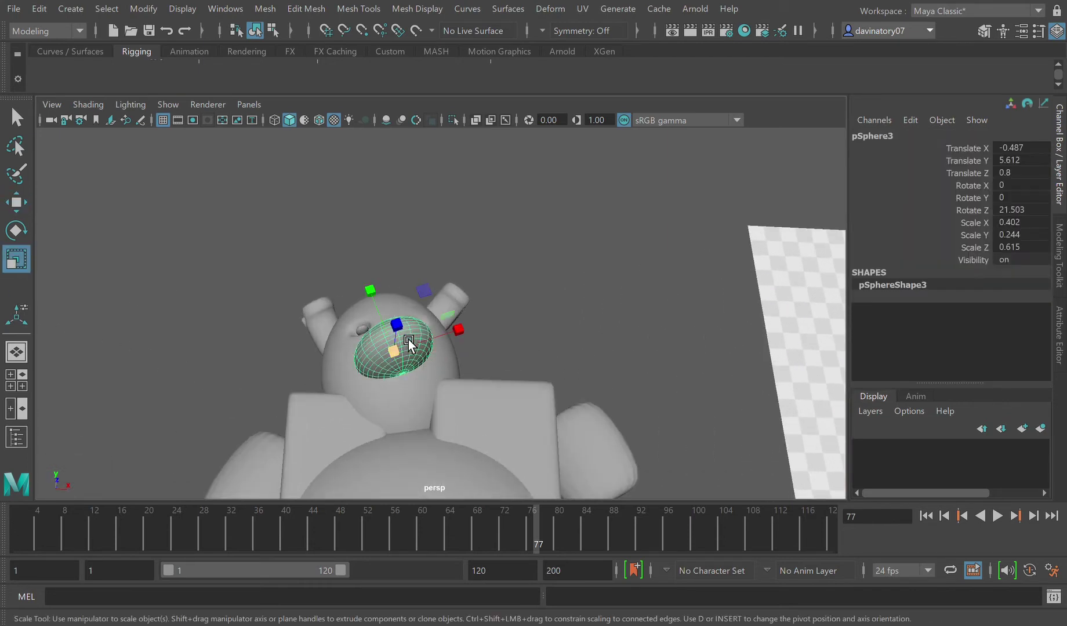
pyautogui.moveTo(410, 328); pyautogui.dragTo(400, 356)
# - Select the group of faces on the lower front of the snout sphere
pyautogui.scroll(7, 400, 359)
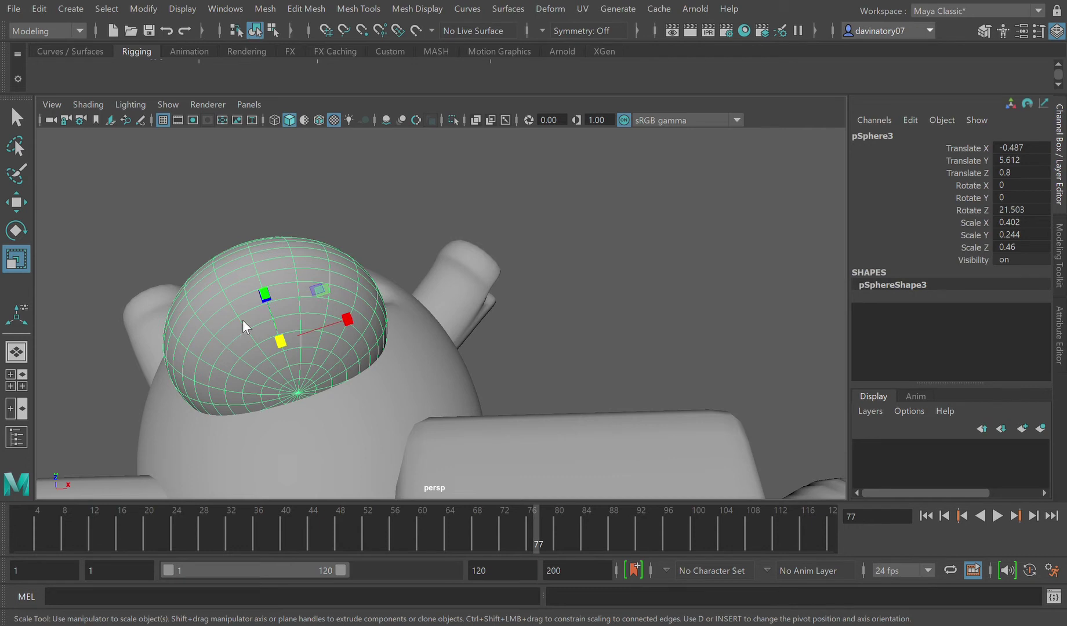
pyautogui.press('F11')
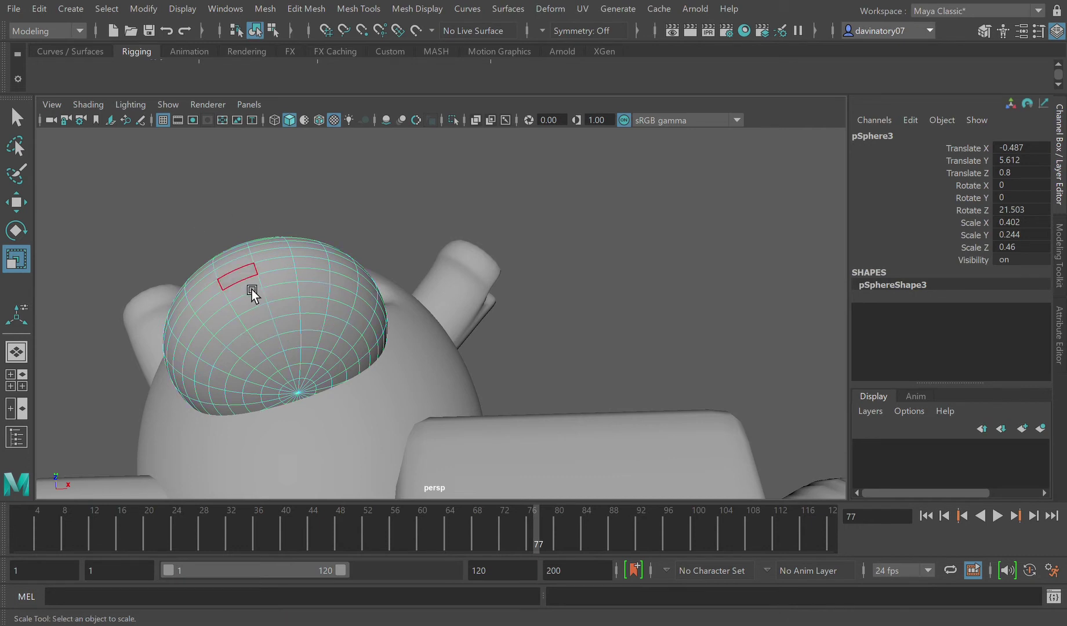
pyautogui.keyDown('alt'); pyautogui.moveTo(311, 339); pyautogui.dragTo(333, 353); pyautogui.keyUp('alt')
pyautogui.scroll(-6, 524, 405)
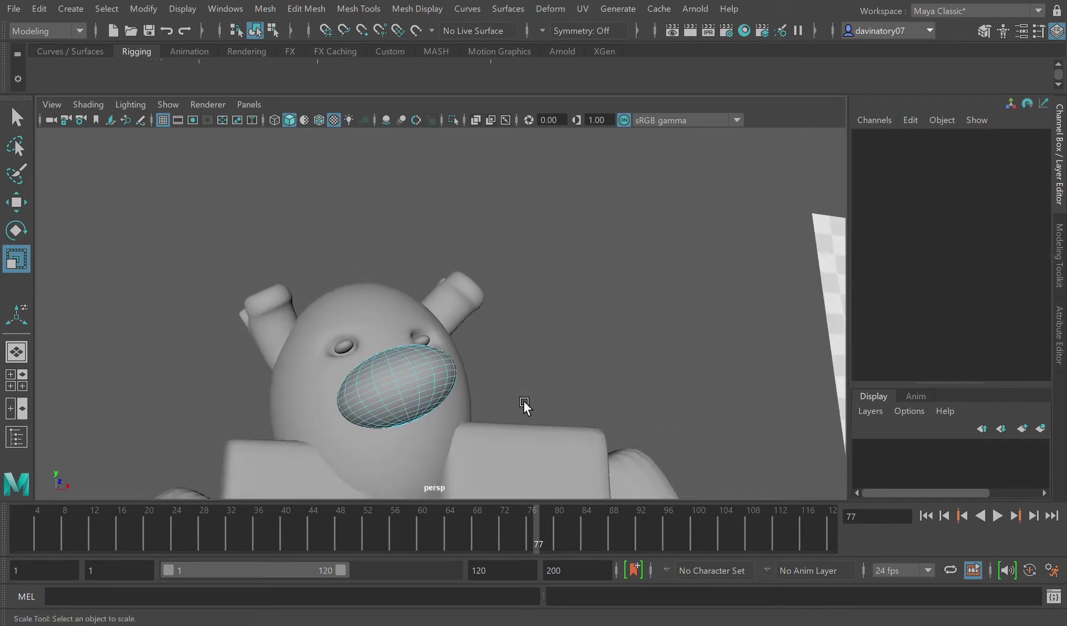
pyautogui.scroll(3, 602, 412)
pyautogui.keyDown('alt'); pyautogui.moveTo(572, 406); pyautogui.dragTo(377, 425); pyautogui.keyUp('alt')
pyautogui.moveTo(302, 235); pyautogui.dragTo(382, 280)
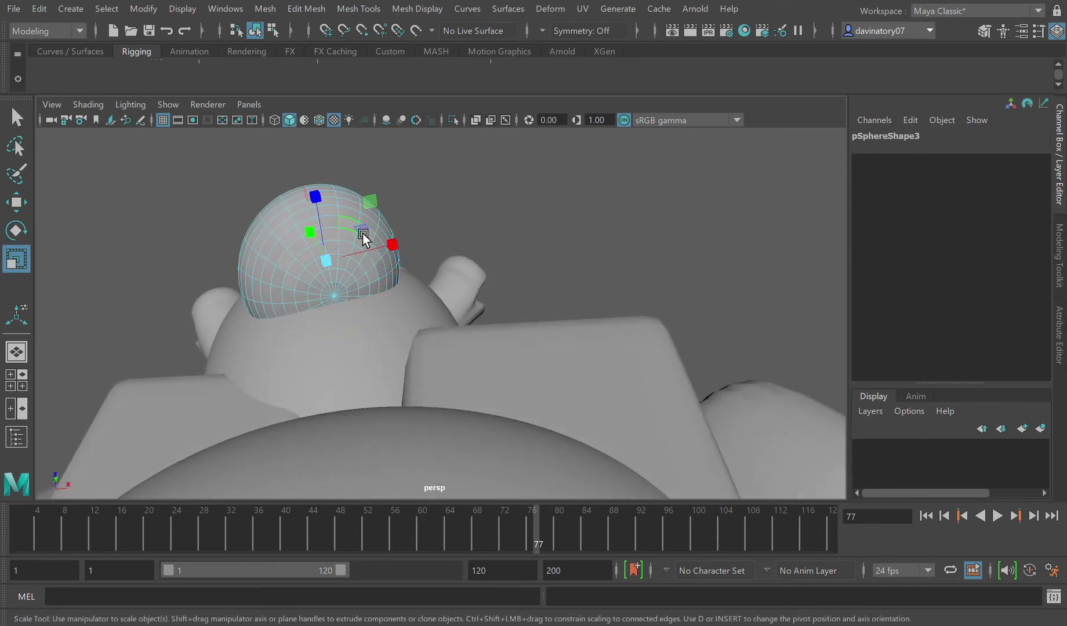
pyautogui.click(16, 118)
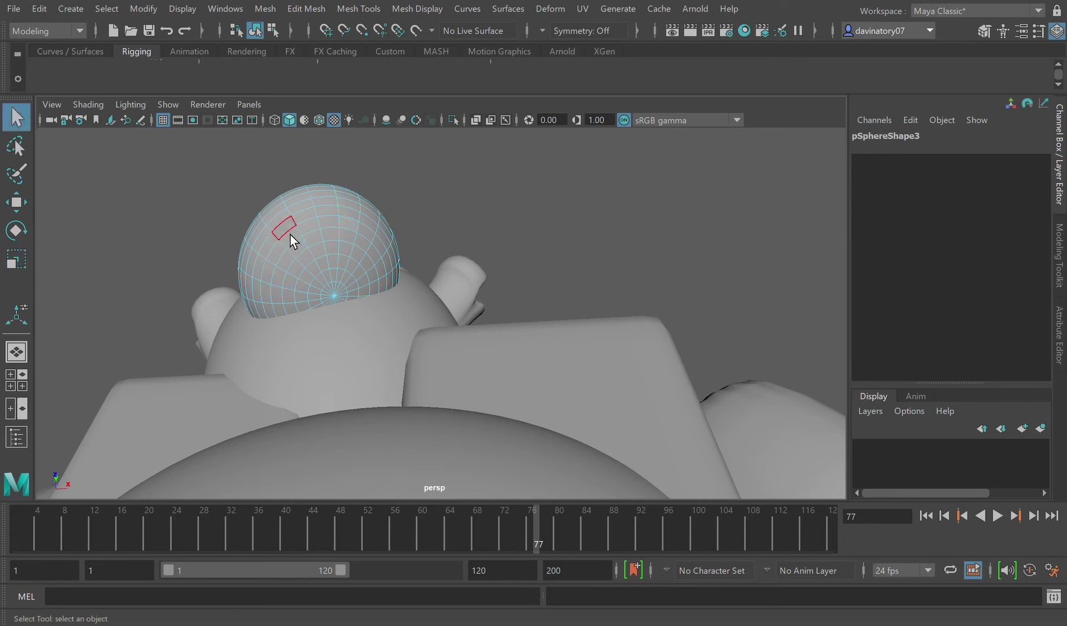
pyautogui.moveTo(395, 259); pyautogui.dragTo(360, 232)
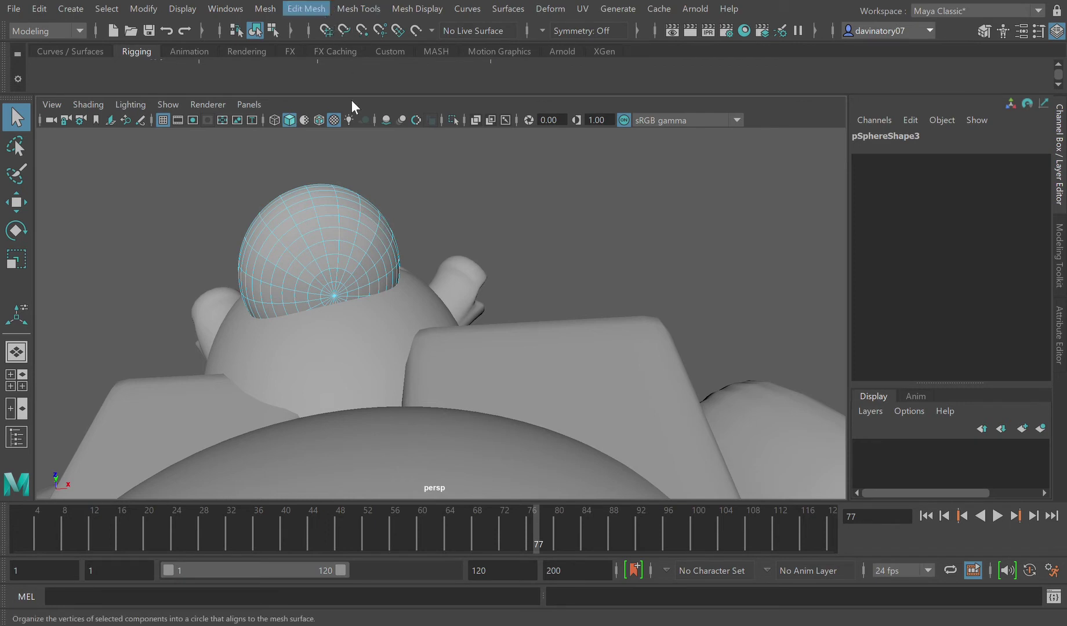
# - Try to extrude the selected lower snout faces, and undo the last change
pyautogui.hotkey('ctrl', 'e')
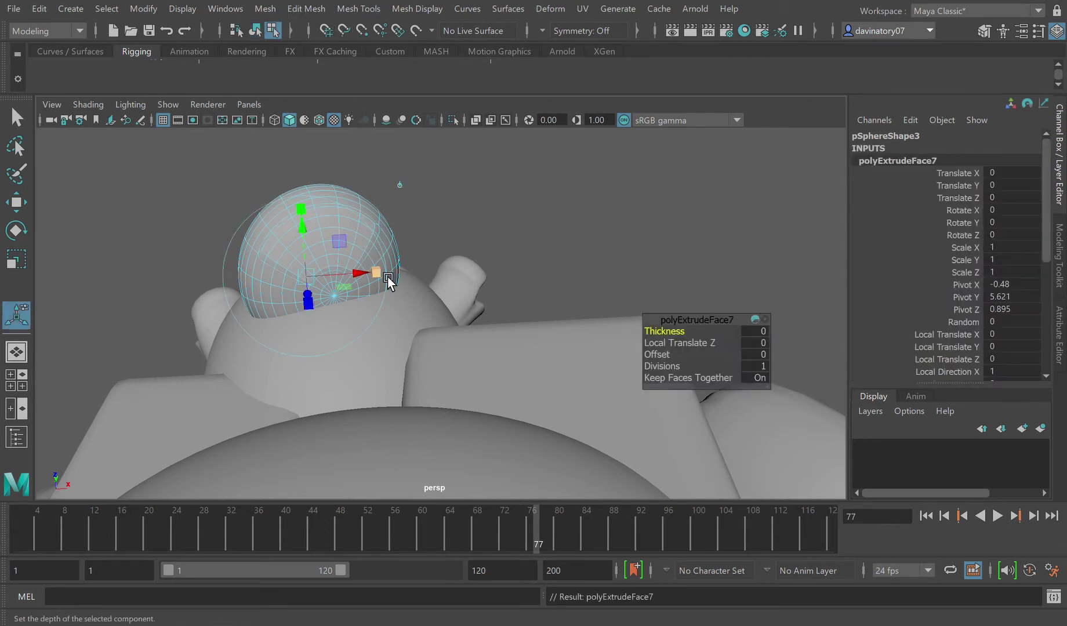
pyautogui.keyDown('alt'); pyautogui.moveTo(385, 279); pyautogui.dragTo(310, 310); pyautogui.keyUp('alt')
pyautogui.moveTo(267, 377); pyautogui.dragTo(352, 423)
pyautogui.hotkey('ctrl', 'z')
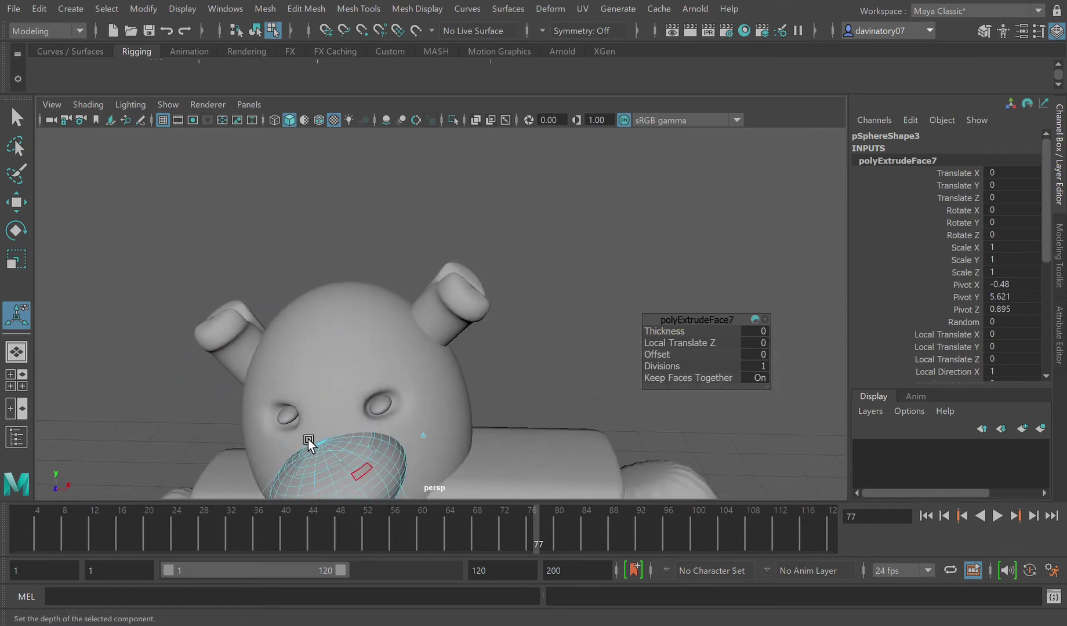
# - Adjust the face selection around the snout and extrude the selected faces outward to form a protruding lower lip
pyautogui.click(16, 118)
pyautogui.keyDown('alt'); pyautogui.moveTo(333, 341); pyautogui.dragTo(400, 432); pyautogui.keyUp('alt')
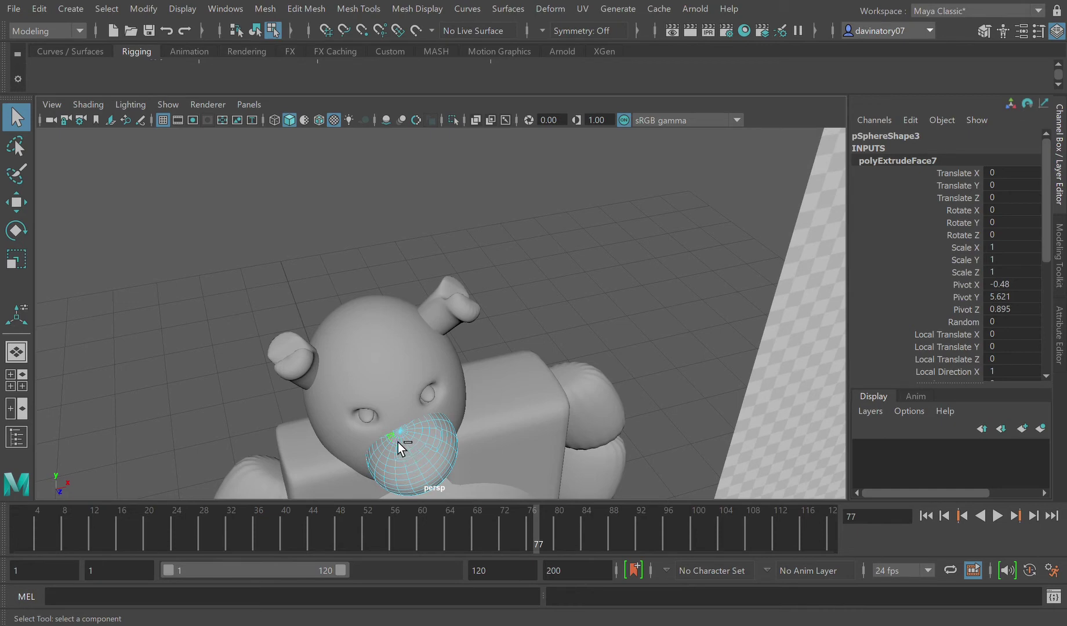
pyautogui.keyDown('alt'); pyautogui.moveTo(408, 453); pyautogui.dragTo(344, 453); pyautogui.keyUp('alt')
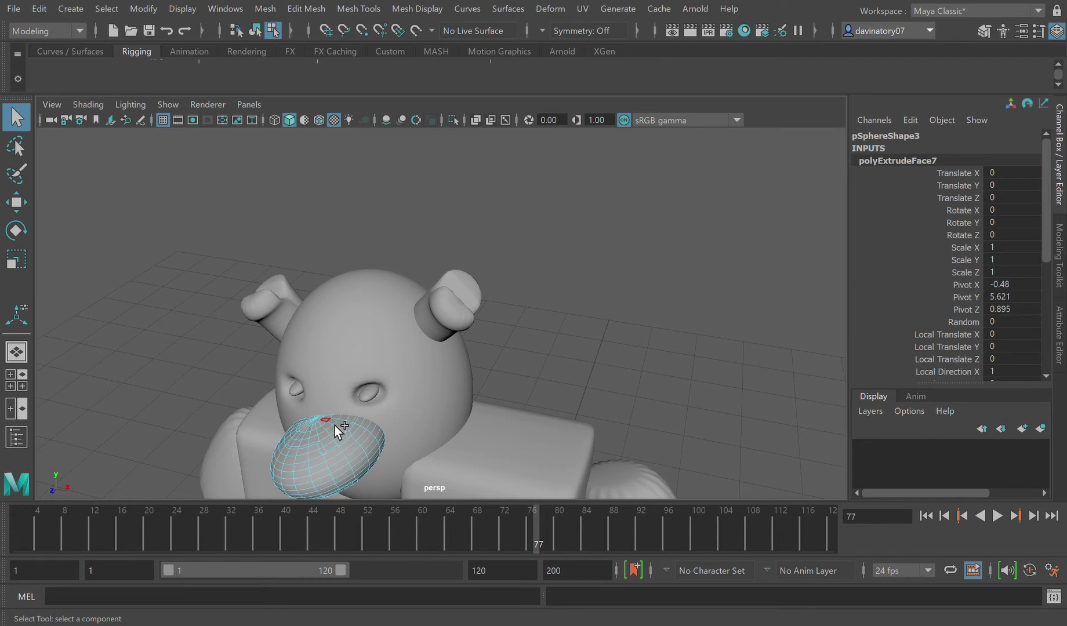
pyautogui.keyDown('alt'); pyautogui.moveTo(329, 449); pyautogui.dragTo(387, 435); pyautogui.keyUp('alt')
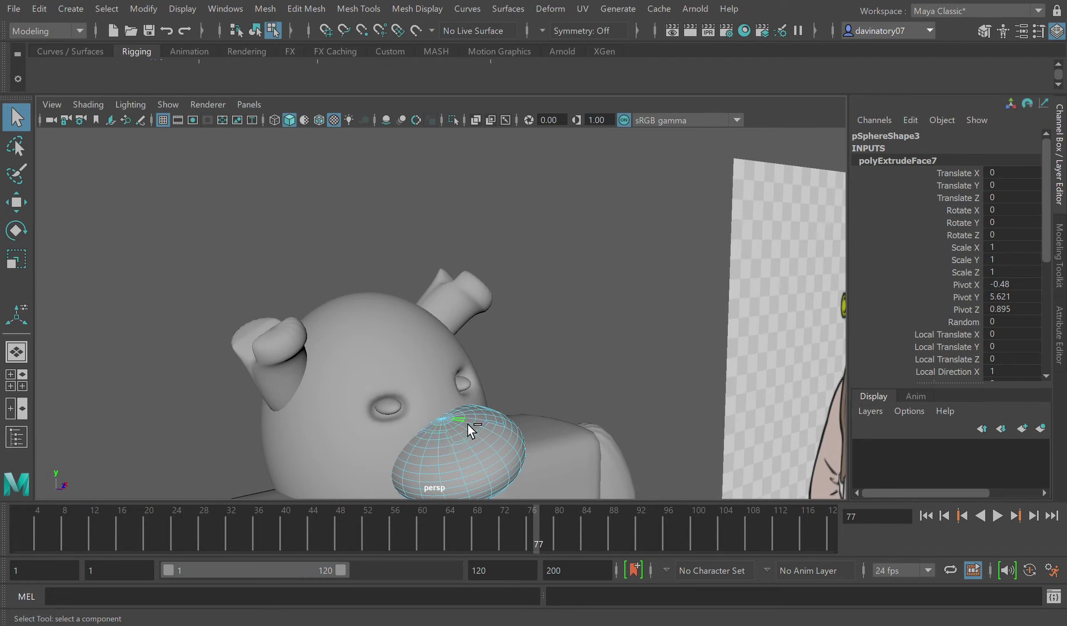
pyautogui.keyDown('alt'); pyautogui.moveTo(461, 431); pyautogui.dragTo(441, 468); pyautogui.keyUp('alt')
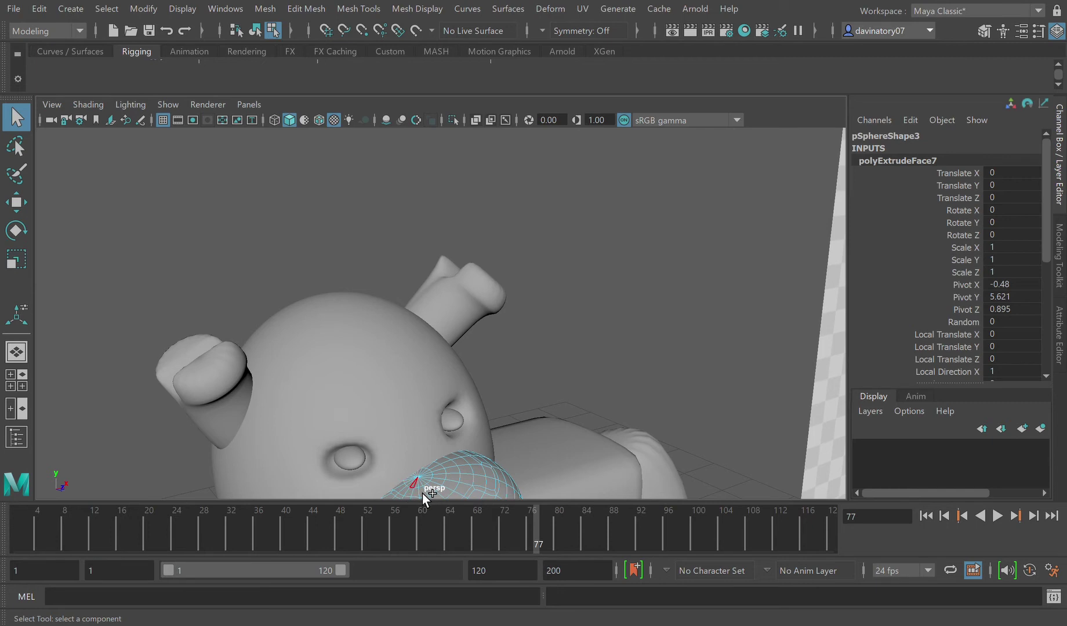
pyautogui.keyDown('alt'); pyautogui.moveTo(429, 490); pyautogui.dragTo(451, 300); pyautogui.keyUp('alt')
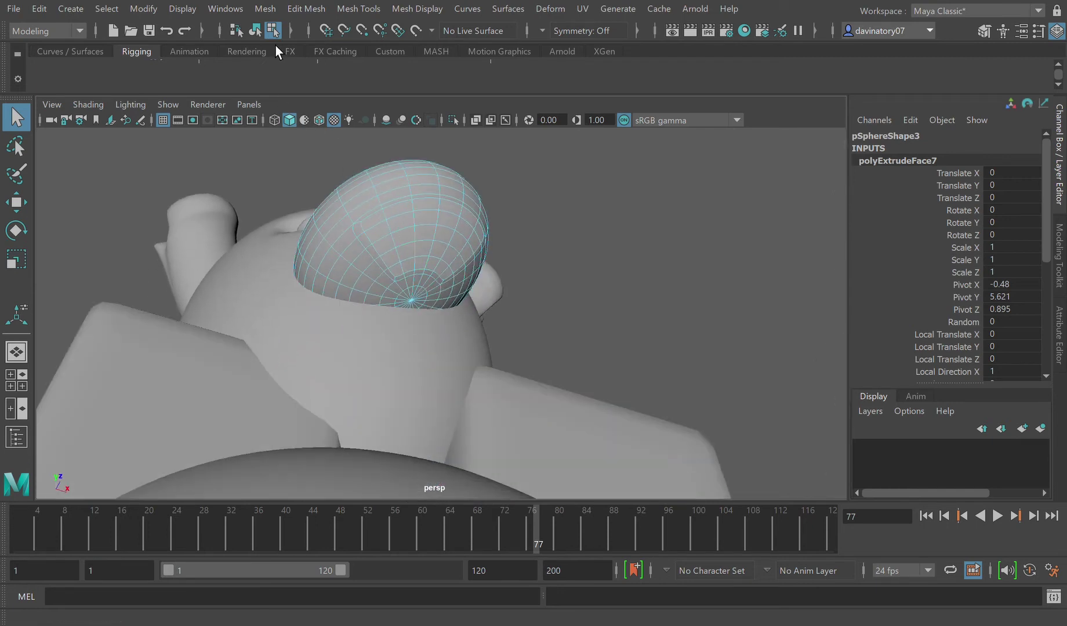
pyautogui.hotkey('ctrl', 'e')
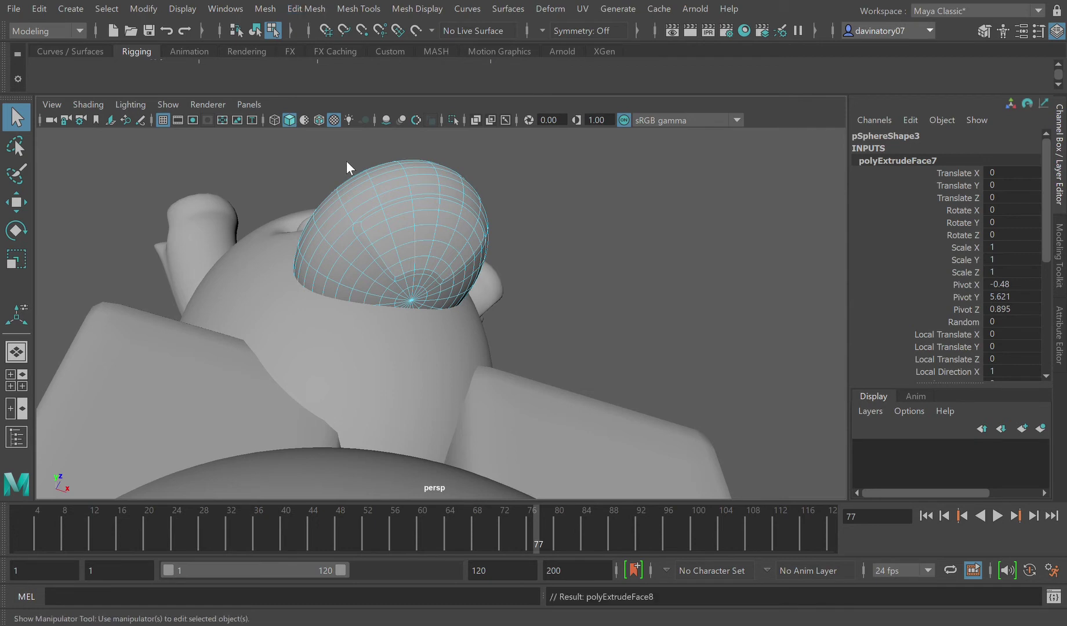
pyautogui.moveTo(417, 310); pyautogui.dragTo(405, 445)
pyautogui.click(501, 349)
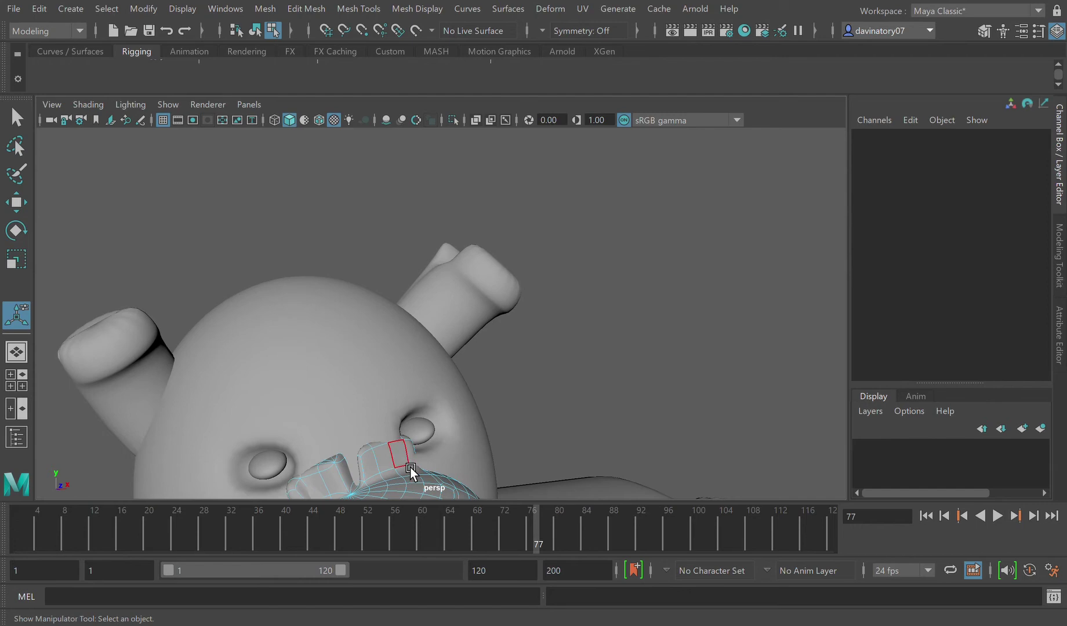
# - Return to object selection and move the whole snout back into the head, to about 0.617 in Z
pyautogui.press('q')
pyautogui.press('F8')
pyautogui.keyDown('alt'); pyautogui.moveTo(469, 360); pyautogui.dragTo(517, 339); pyautogui.keyUp('alt')
pyautogui.click(29, 204)
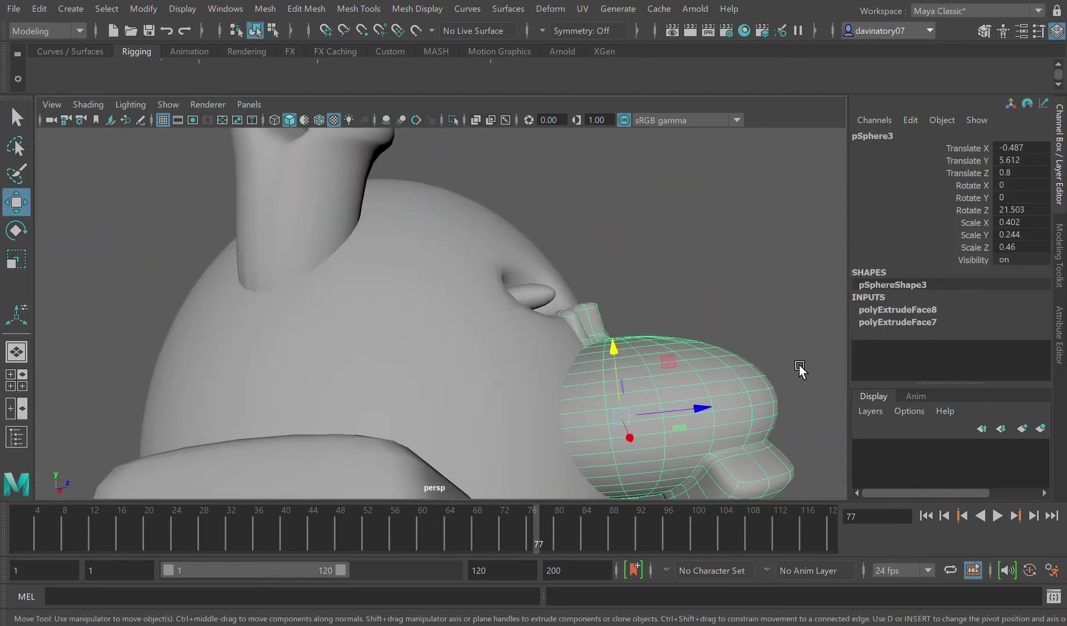
pyautogui.moveTo(714, 417); pyautogui.dragTo(660, 422)
pyautogui.scroll(-10, 658, 432)
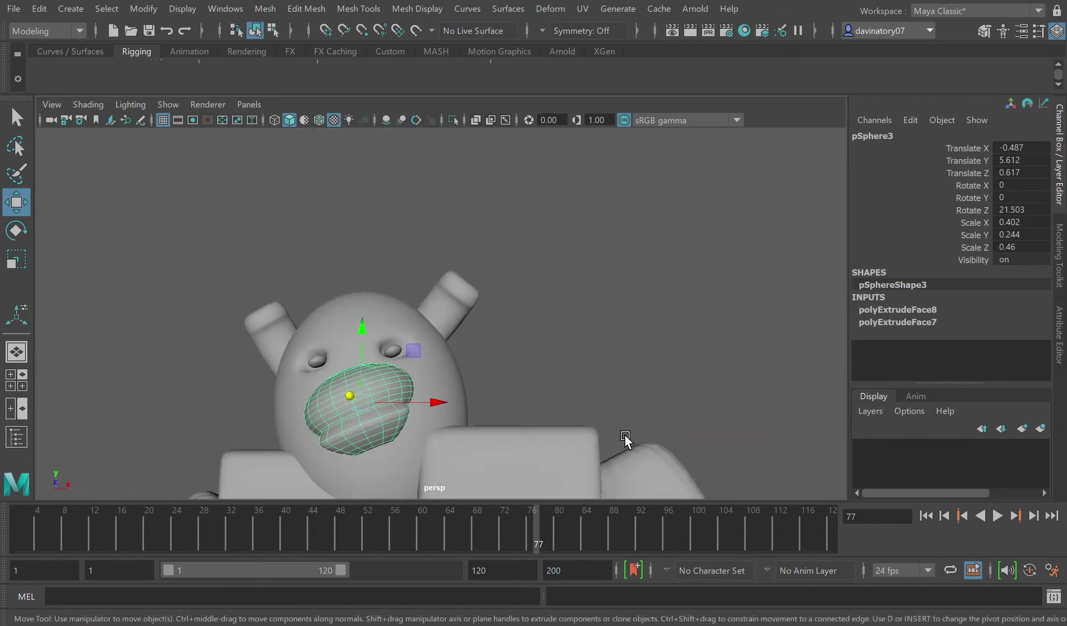
# - Compare the full character, especially the ears and mouth, with the reference image from front and side views
pyautogui.click(626, 379)
pyautogui.scroll(-3, 626, 379)
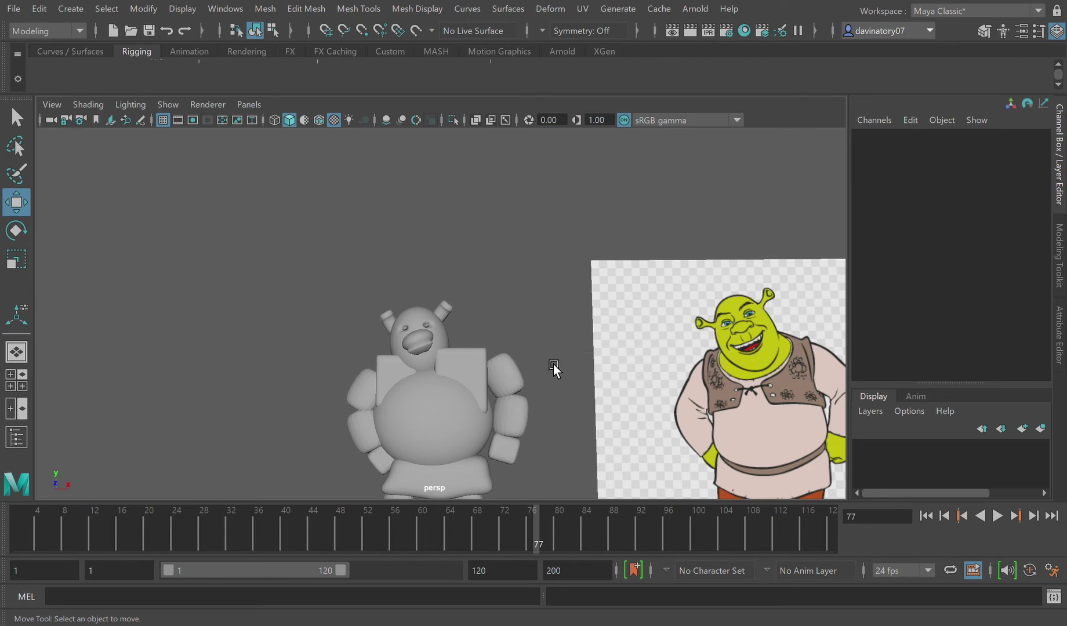
pyautogui.scroll(-3, 597, 371)
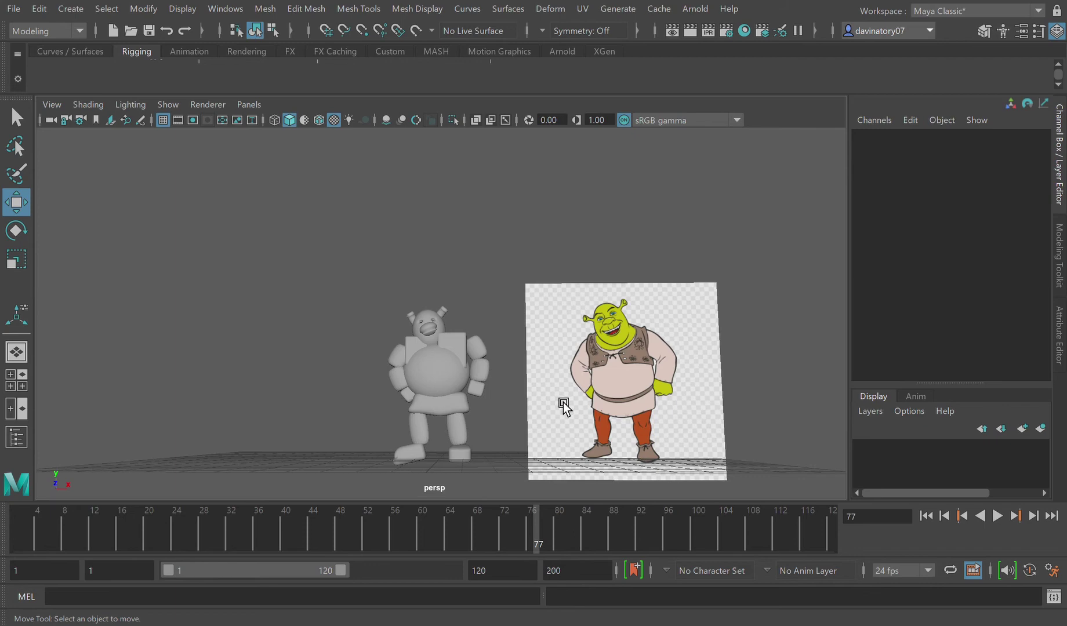
pyautogui.scroll(3, 522, 371)
pyautogui.scroll(2, 515, 364)
pyautogui.keyDown('alt'); pyautogui.moveTo(562, 420); pyautogui.dragTo(528, 405); pyautogui.keyUp('alt')
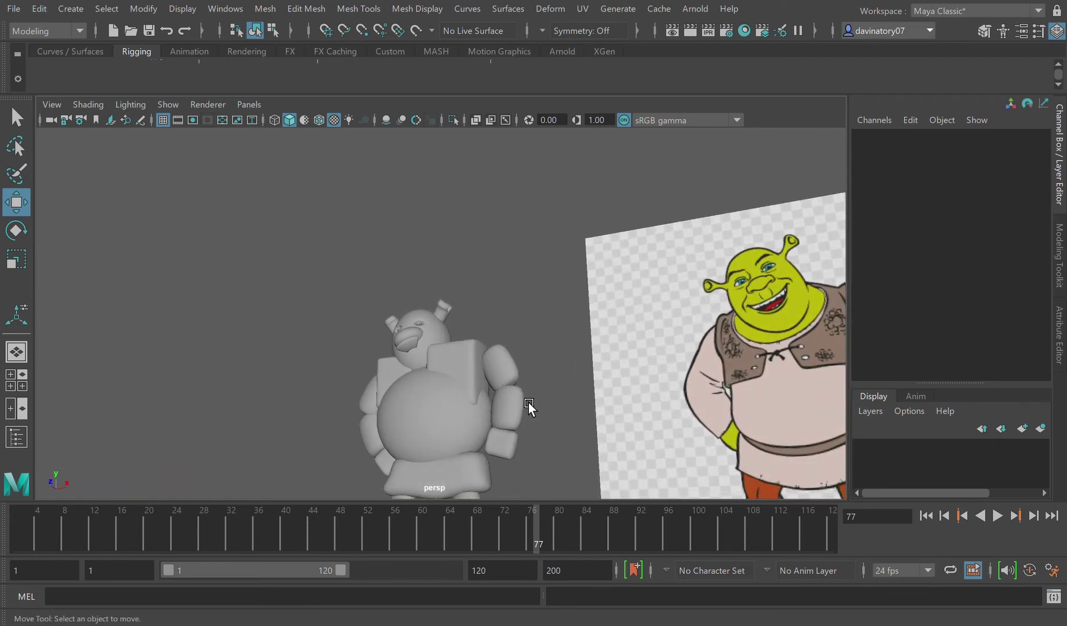
pyautogui.keyDown('alt'); pyautogui.moveTo(621, 421); pyautogui.dragTo(562, 454); pyautogui.keyUp('alt')
pyautogui.scroll(5, 475, 407)
pyautogui.click(564, 455)
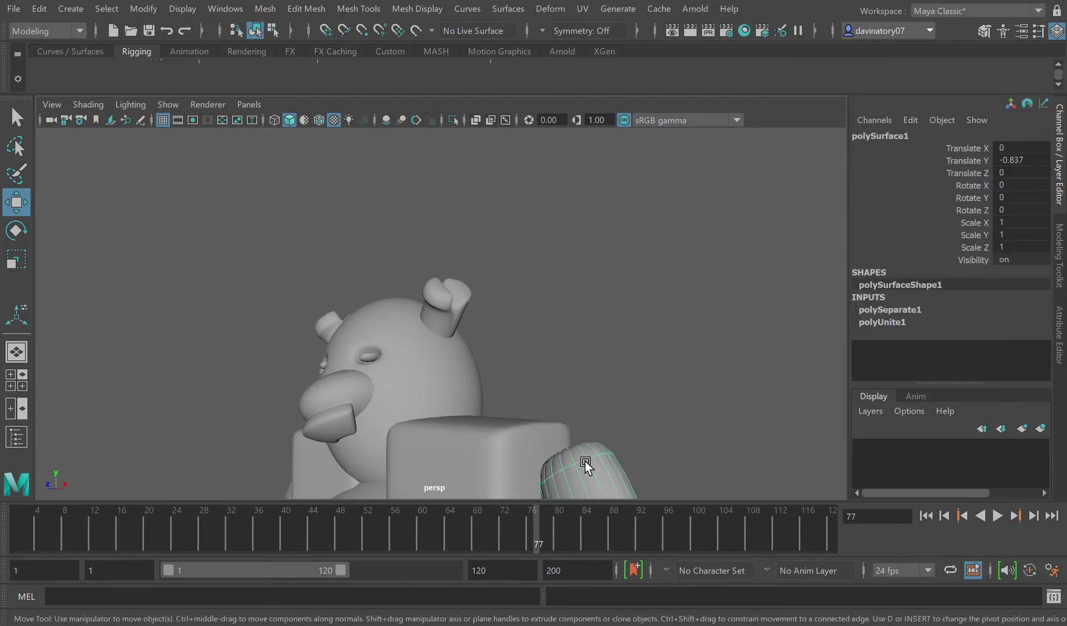
# - Center the pivot of the character's left upper arm and thicken the arm piece from front to back
pyautogui.press('f')
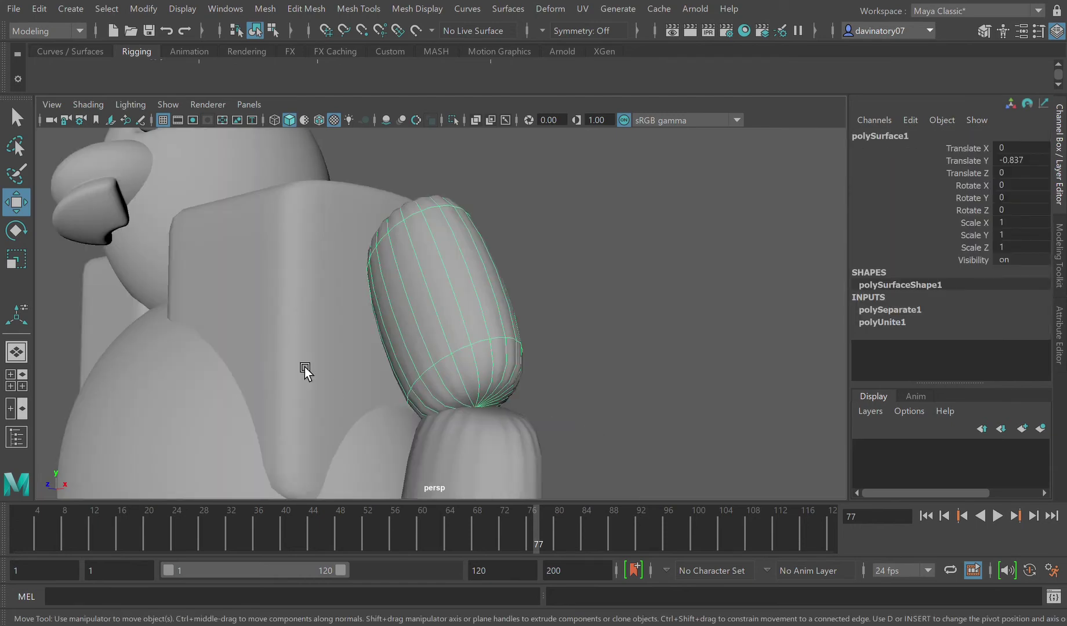
pyautogui.click(13, 266)
pyautogui.scroll(-10, 383, 364)
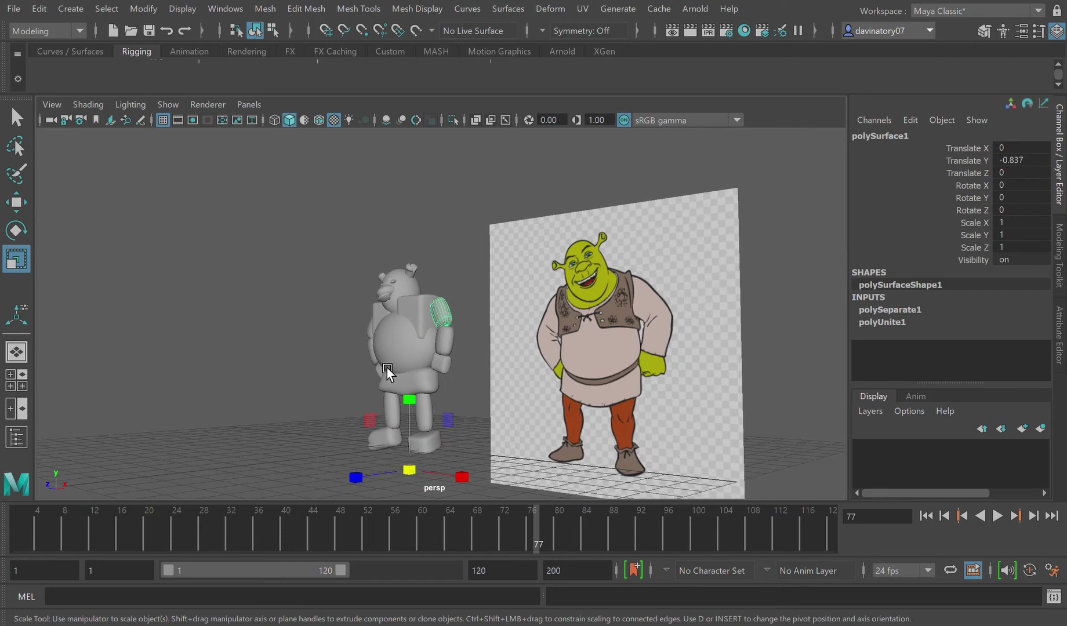
pyautogui.scroll(6, 387, 368)
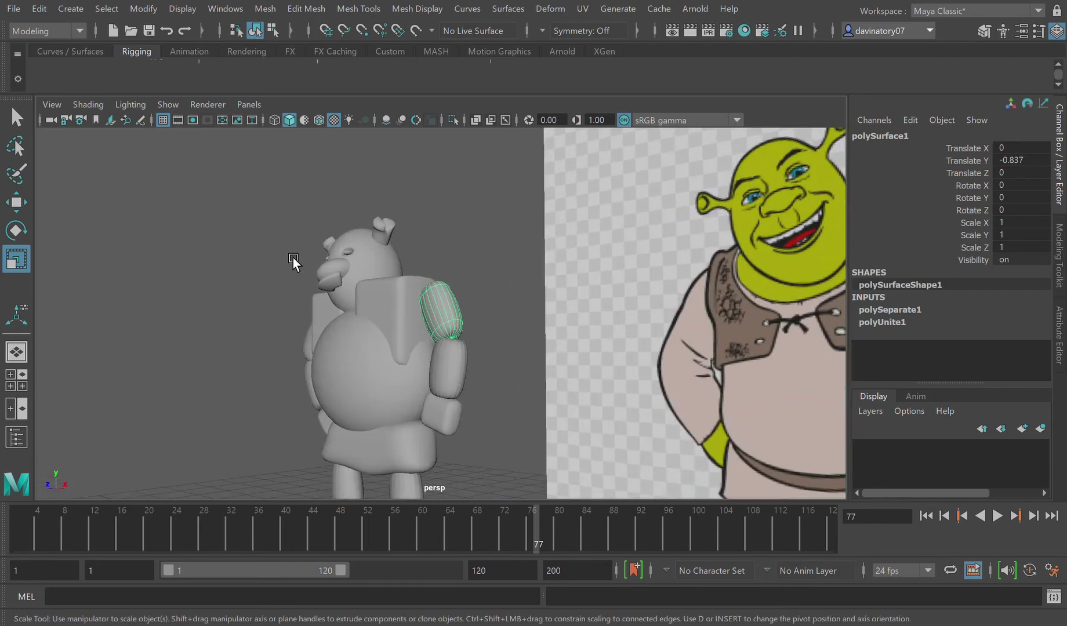
pyautogui.click(146, 14)
pyautogui.click(216, 124)
pyautogui.keyDown('alt'); pyautogui.moveTo(420, 205); pyautogui.dragTo(350, 311); pyautogui.keyUp('alt')
pyautogui.keyDown('alt'); pyautogui.moveTo(467, 357); pyautogui.dragTo(509, 342); pyautogui.keyUp('alt')
# - Center the pivot of the left forearm and scale it to 1.23 in Z
pyautogui.click(473, 423)
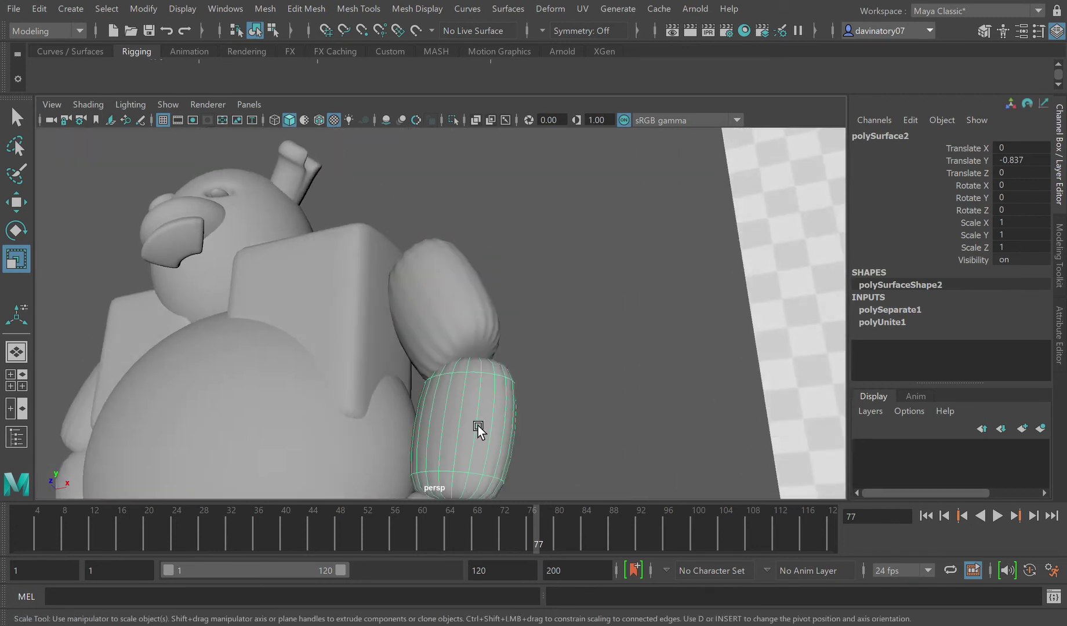
pyautogui.scroll(-5, 477, 426)
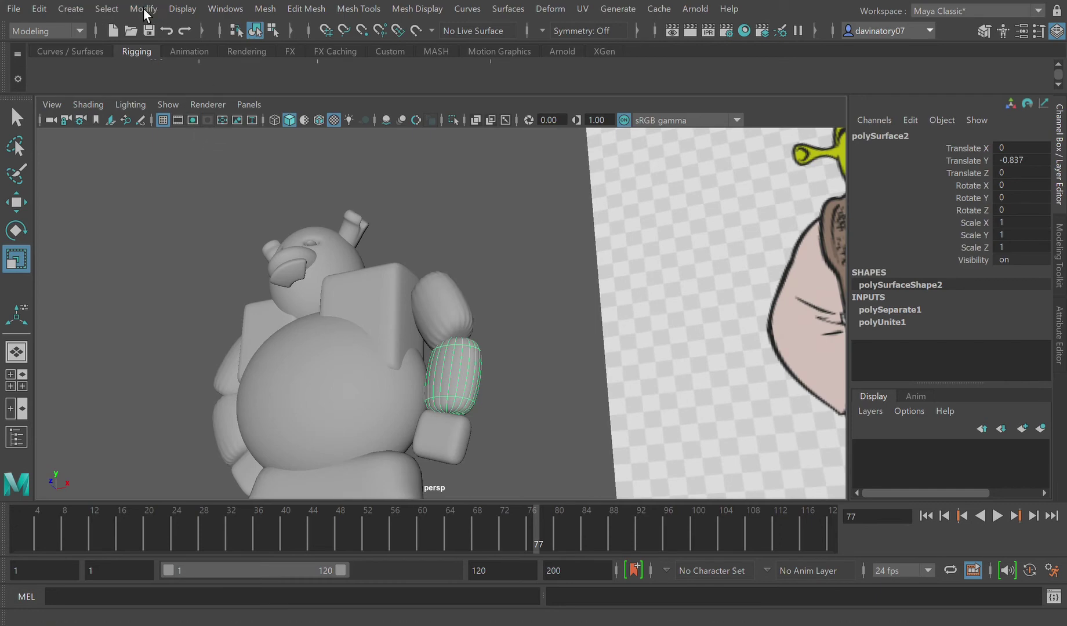
pyautogui.press('r')
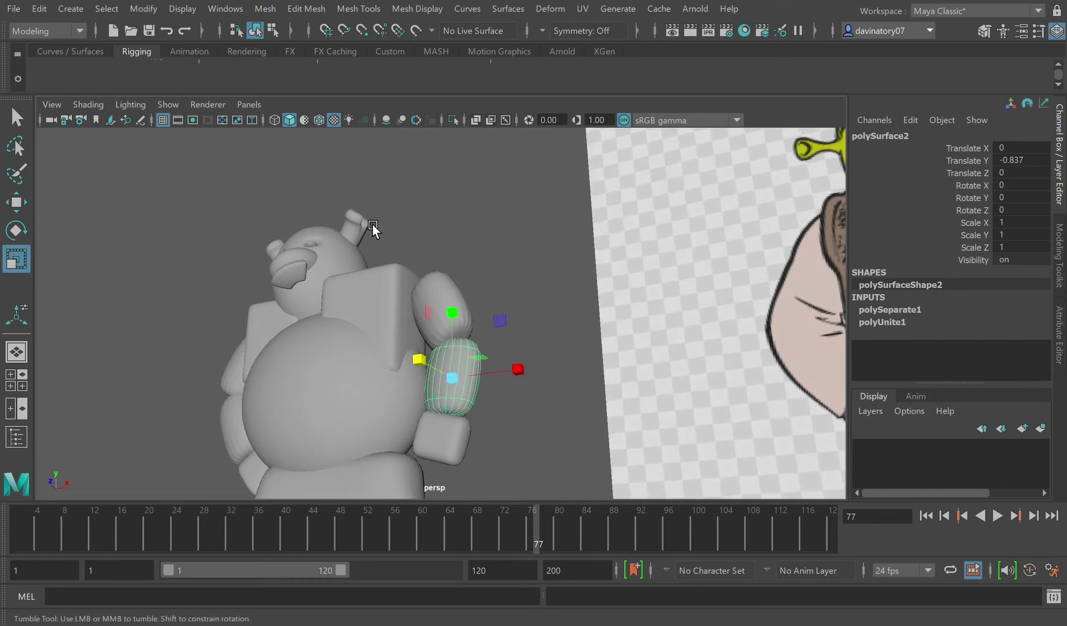
pyautogui.keyDown('alt'); pyautogui.moveTo(383, 220); pyautogui.dragTo(390, 327); pyautogui.keyUp('alt')
pyautogui.moveTo(409, 392); pyautogui.dragTo(393, 408, button='middle')
pyautogui.keyDown('alt'); pyautogui.moveTo(393, 408); pyautogui.dragTo(488, 425); pyautogui.keyUp('alt')
pyautogui.scroll(5, 488, 425)
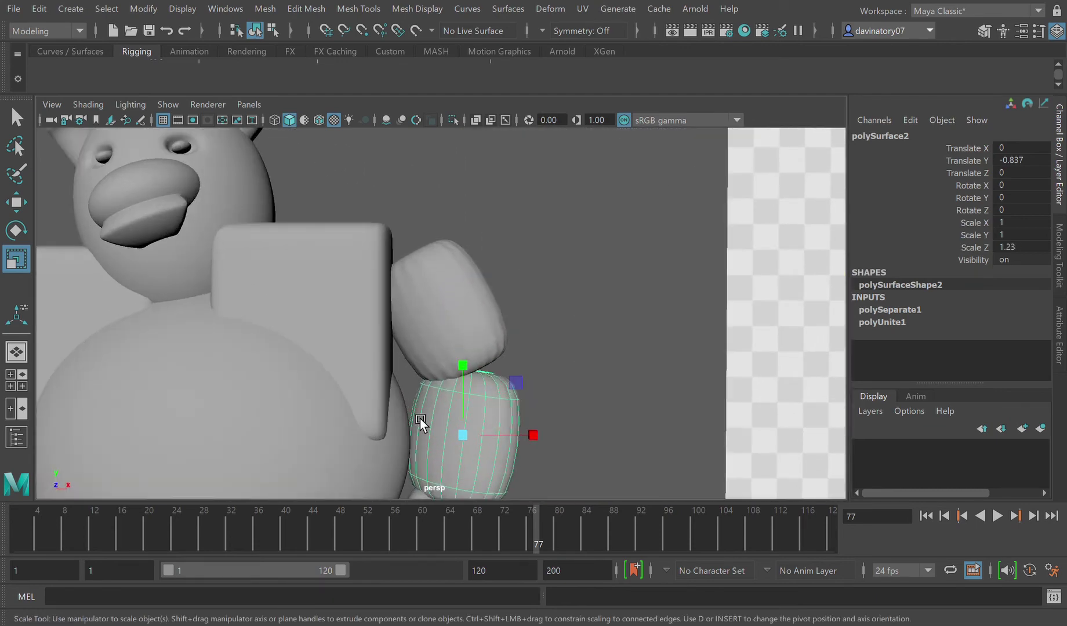
# - Try to enlarge the head uniformly, and undo the scaling
pyautogui.click(221, 188)
pyautogui.scroll(-6, 222, 187)
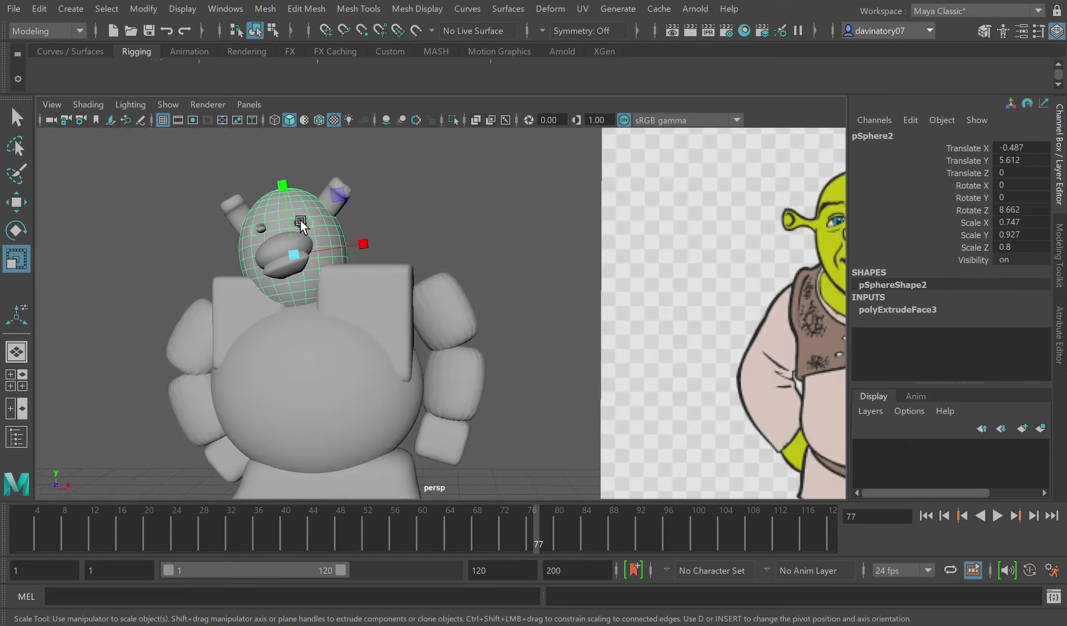
pyautogui.moveTo(286, 264); pyautogui.dragTo(291, 255)
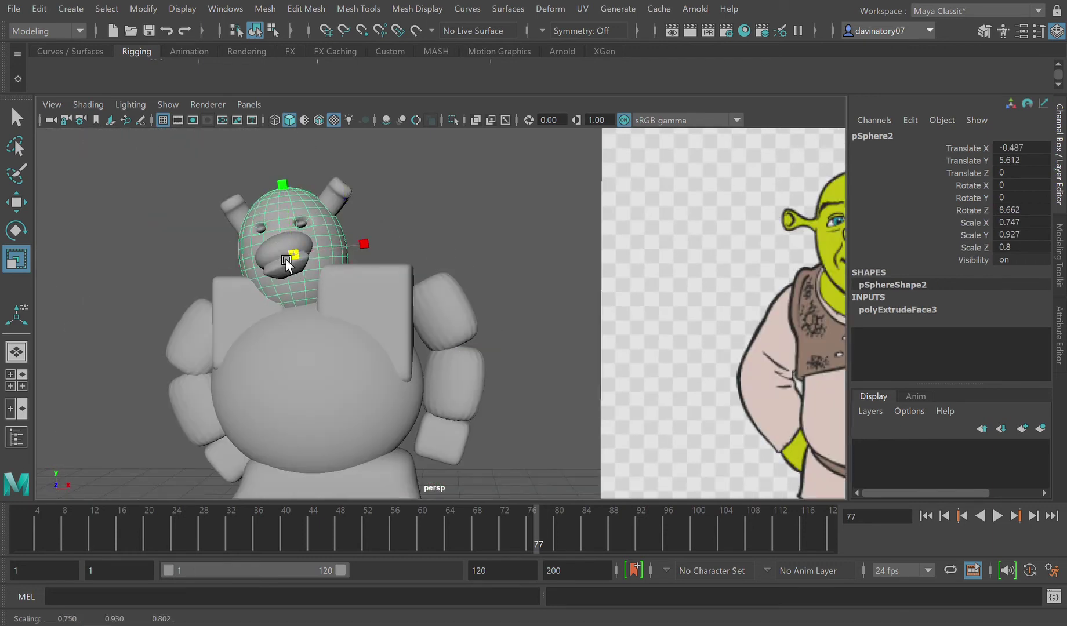
pyautogui.click(16, 118)
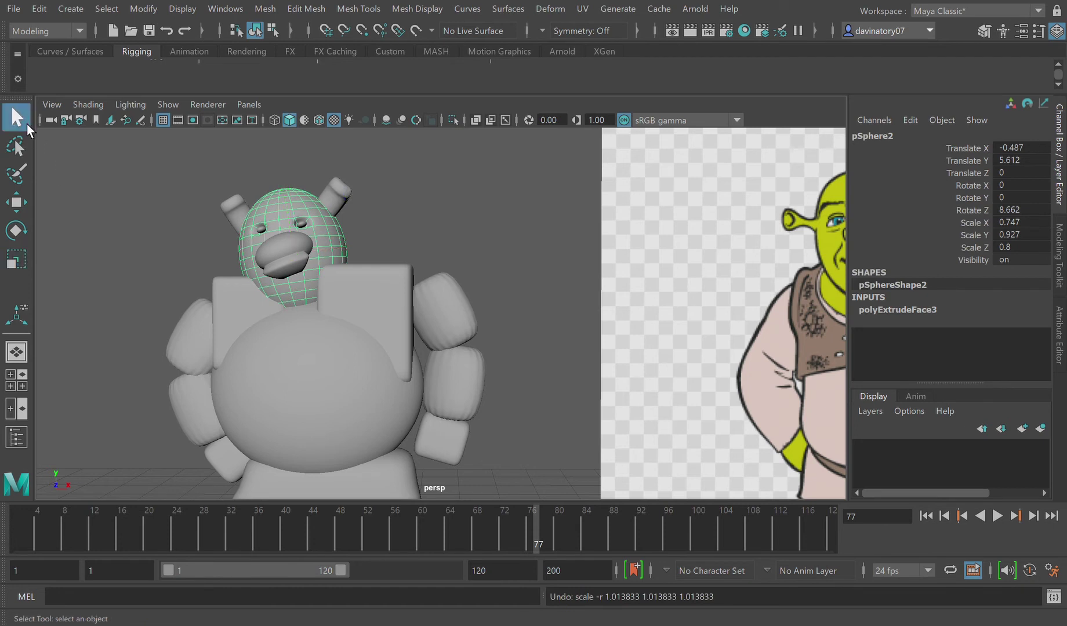
# - Duplicate one eye sphere and move the copy to the character's left elbow, at about X 1.9 and Y 4.379
pyautogui.click(284, 254)
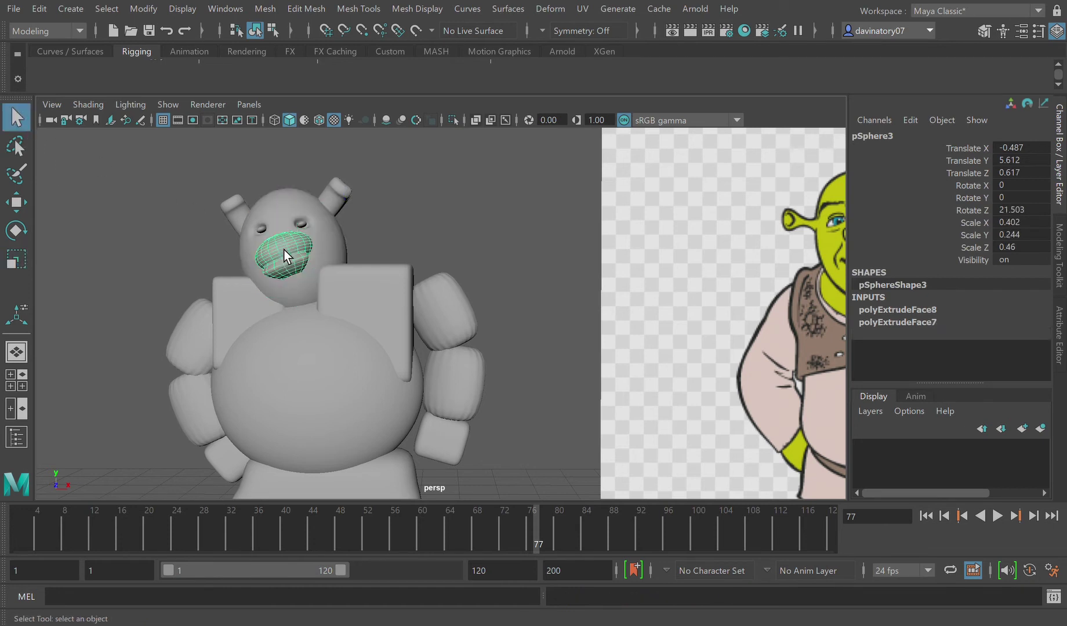
pyautogui.click(17, 204)
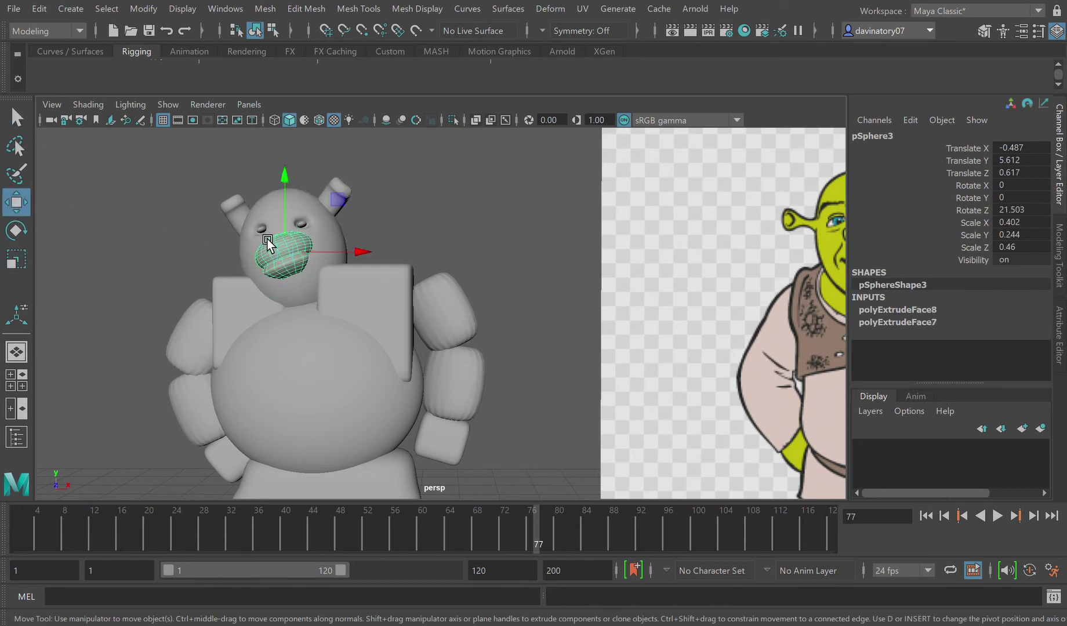
pyautogui.click(262, 230)
pyautogui.hotkey('ctrl', 'd')
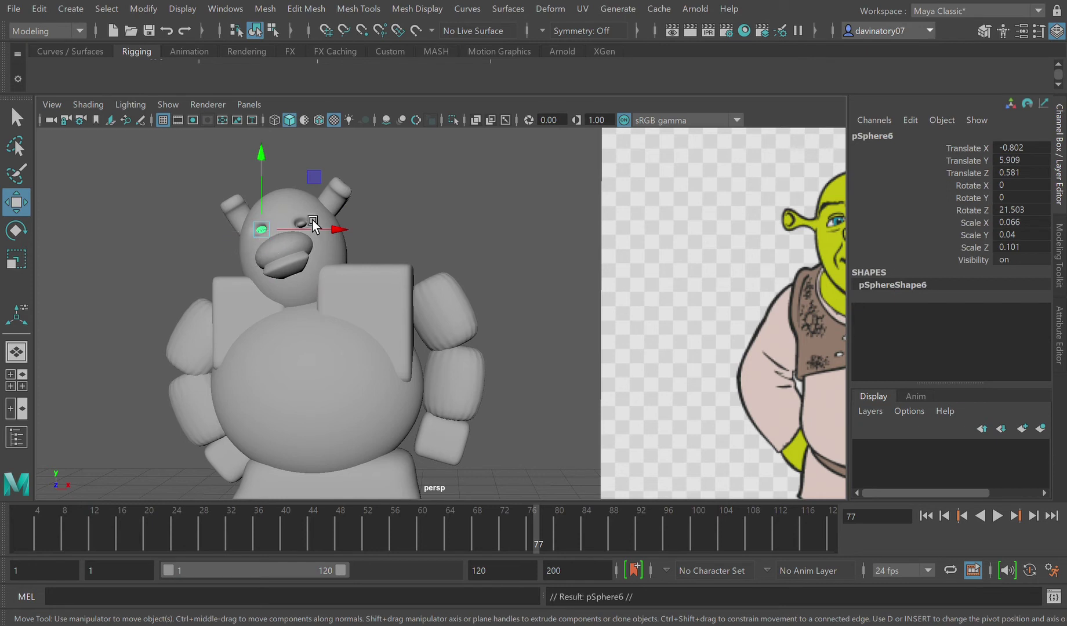
pyautogui.moveTo(329, 231); pyautogui.dragTo(519, 273)
pyautogui.moveTo(472, 172); pyautogui.dragTo(519, 352)
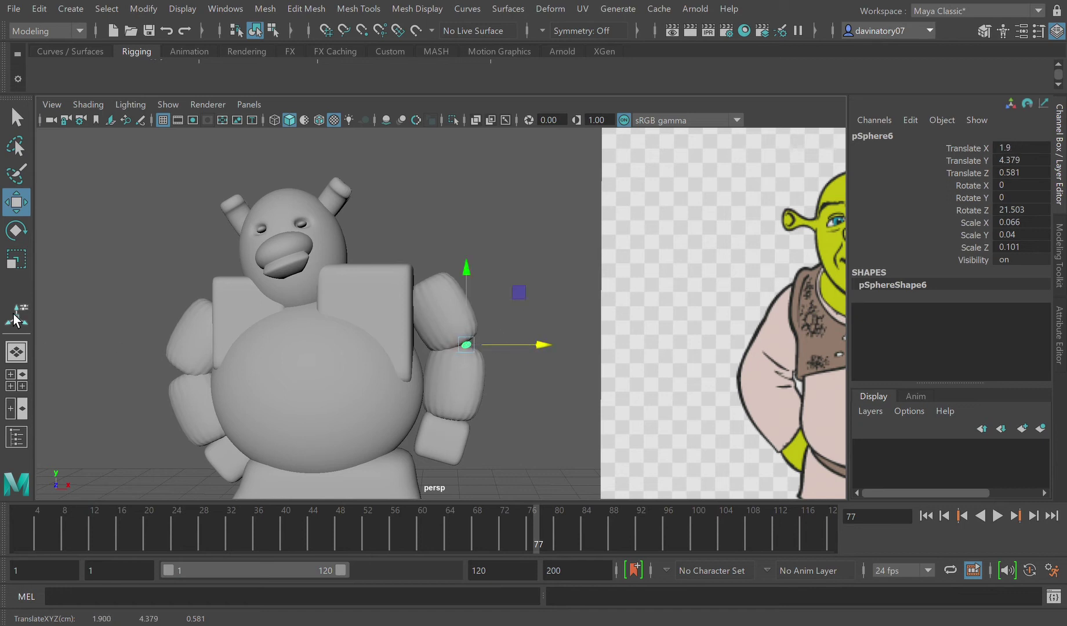
# - Scale the elbow sphere to about 0.294, 0.271 and 0.449, and move it back to about Z -0.013
pyautogui.click(26, 264)
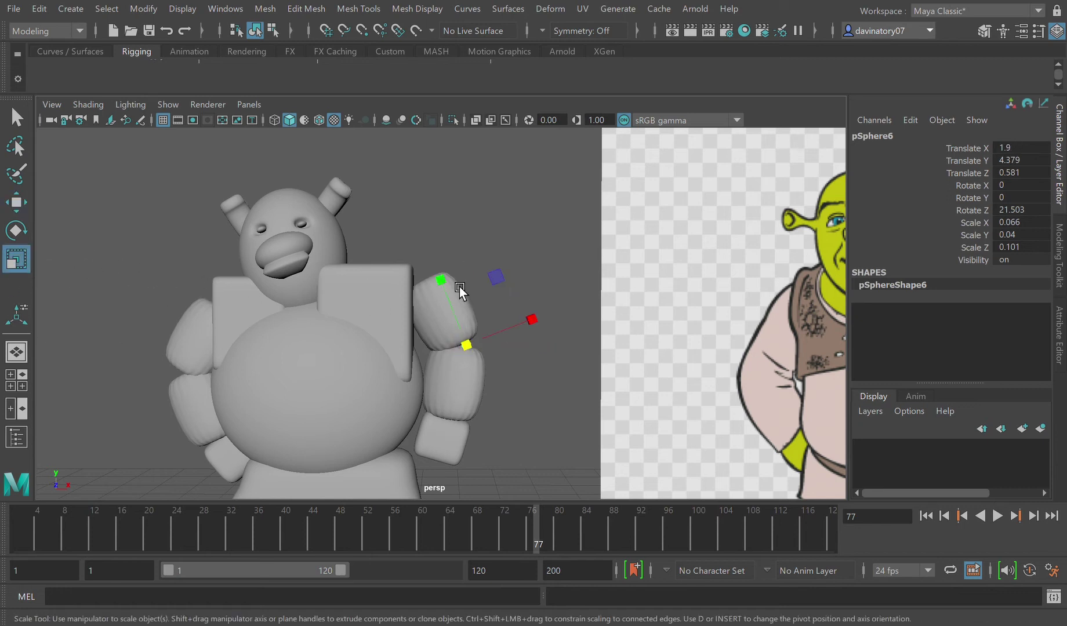
pyautogui.moveTo(481, 342); pyautogui.dragTo(432, 366)
pyautogui.moveTo(414, 292); pyautogui.dragTo(402, 253)
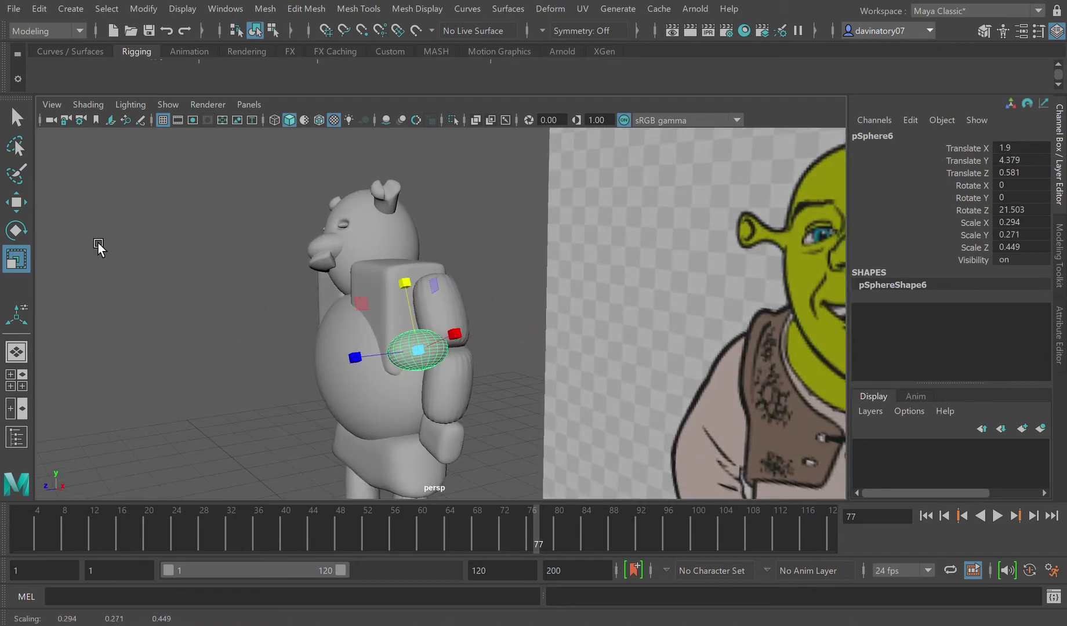
pyautogui.click(19, 204)
pyautogui.moveTo(355, 357); pyautogui.dragTo(508, 374)
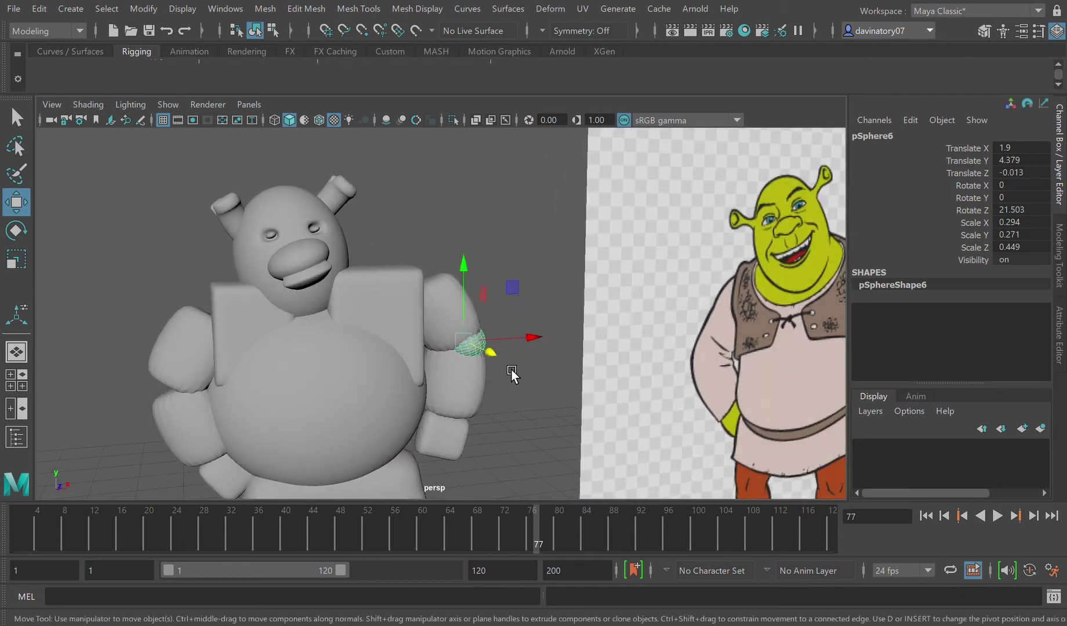
# - Duplicate the elbow sphere and place the copy on the right elbow, at about X -1.997 and Y 3.894
pyautogui.hotkey('ctrl', 'd')
pyautogui.moveTo(526, 346); pyautogui.dragTo(228, 370)
pyautogui.moveTo(181, 307); pyautogui.dragTo(299, 365)
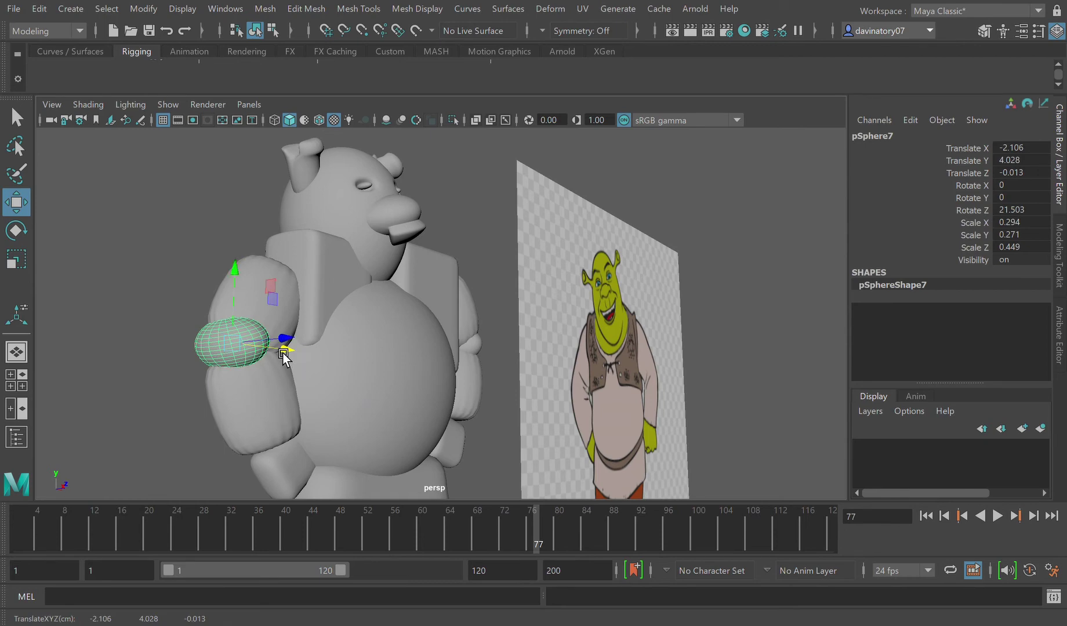
pyautogui.moveTo(244, 281); pyautogui.dragTo(258, 295)
pyautogui.moveTo(292, 368)
pyautogui.mouseDown()
pyautogui.moveTo(286, 361)
pyautogui.moveTo(302, 366)
pyautogui.moveTo(282, 386)
pyautogui.mouseUp()
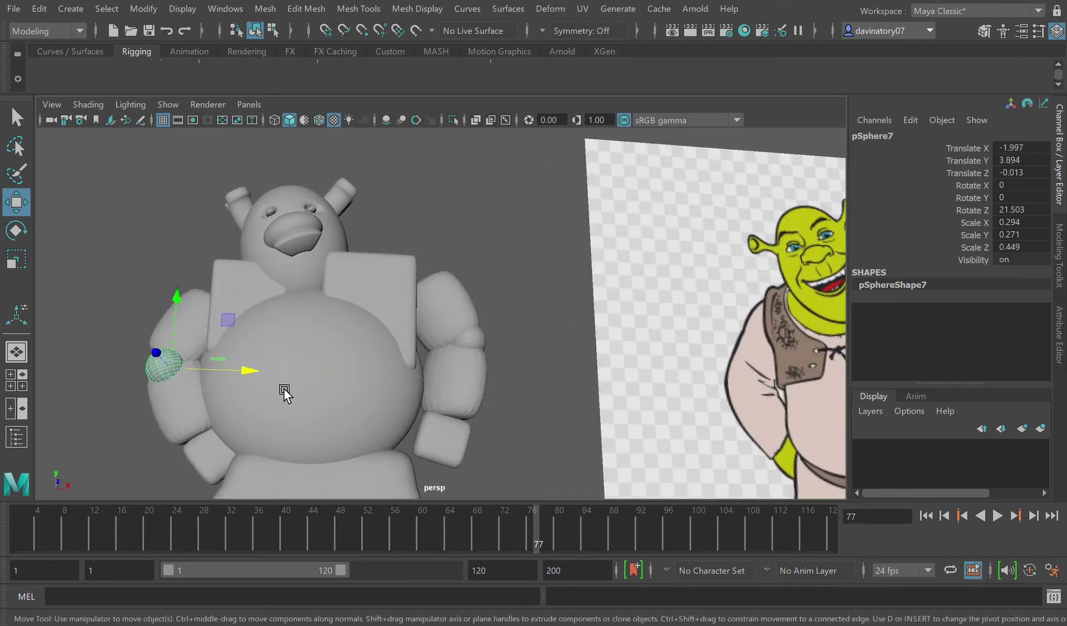
# - Pull vertices along the lower front edge of the character's left hand outward to suggest uneven fingertips
pyautogui.scroll(-5, 282, 381)
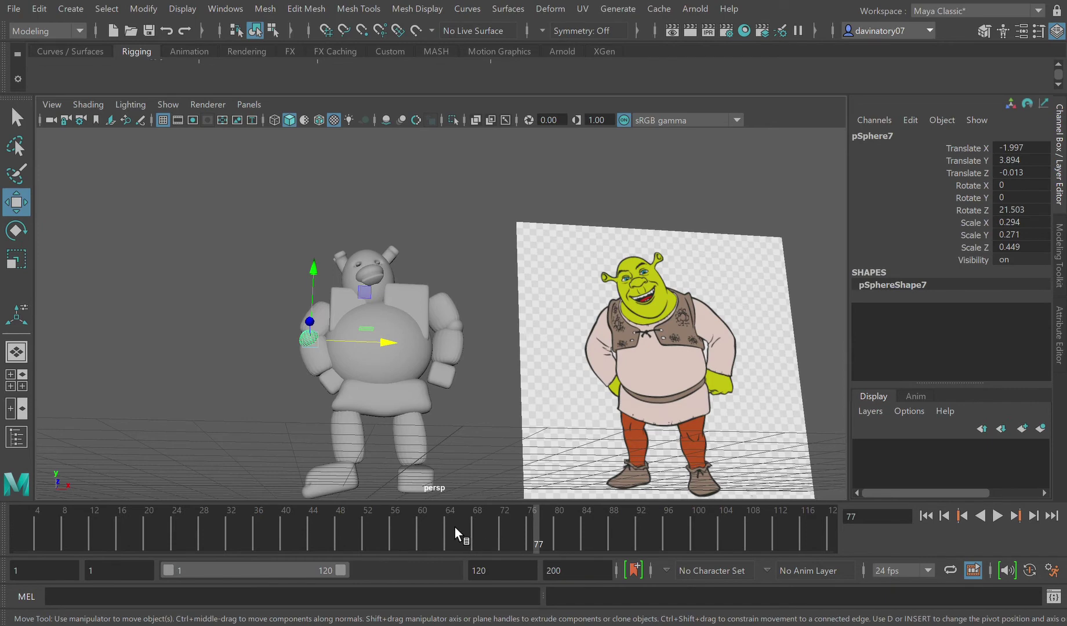
pyautogui.keyDown('alt'); pyautogui.moveTo(514, 376); pyautogui.dragTo(507, 460, button='right'); pyautogui.keyUp('alt')
pyautogui.keyDown('alt'); pyautogui.moveTo(506, 458); pyautogui.dragTo(445, 409); pyautogui.keyUp('alt')
pyautogui.click(454, 399)
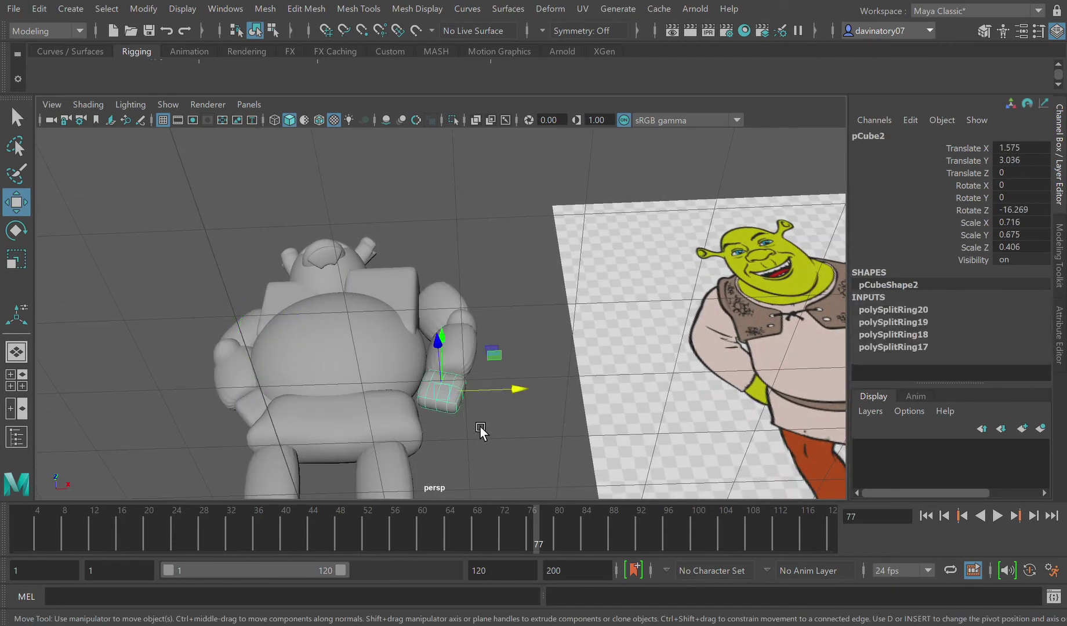
pyautogui.press('f')
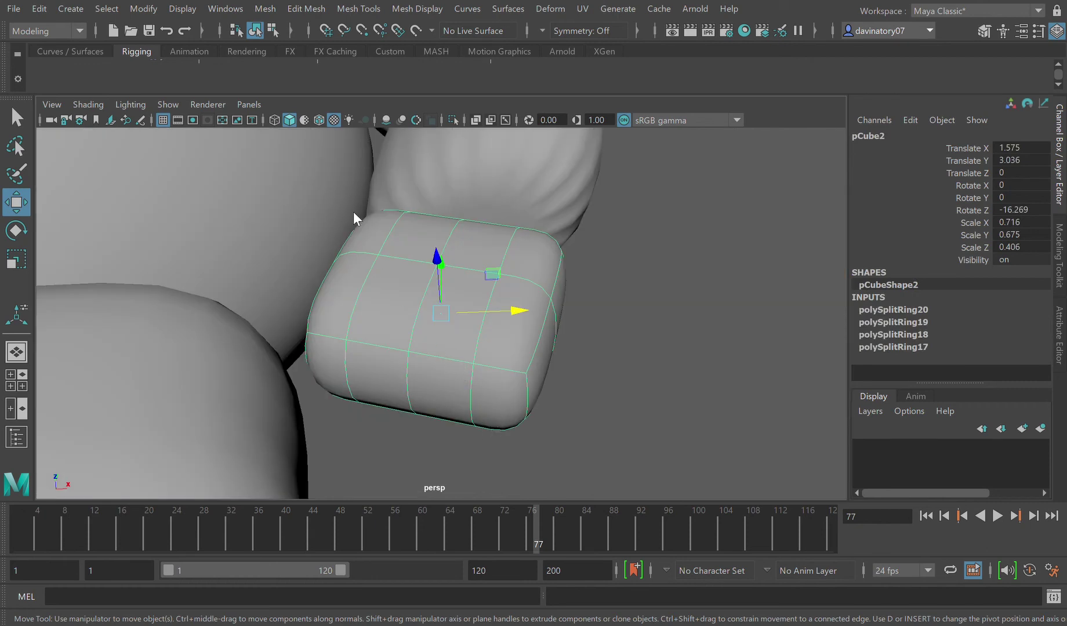
pyautogui.press('F9')
pyautogui.click(422, 362)
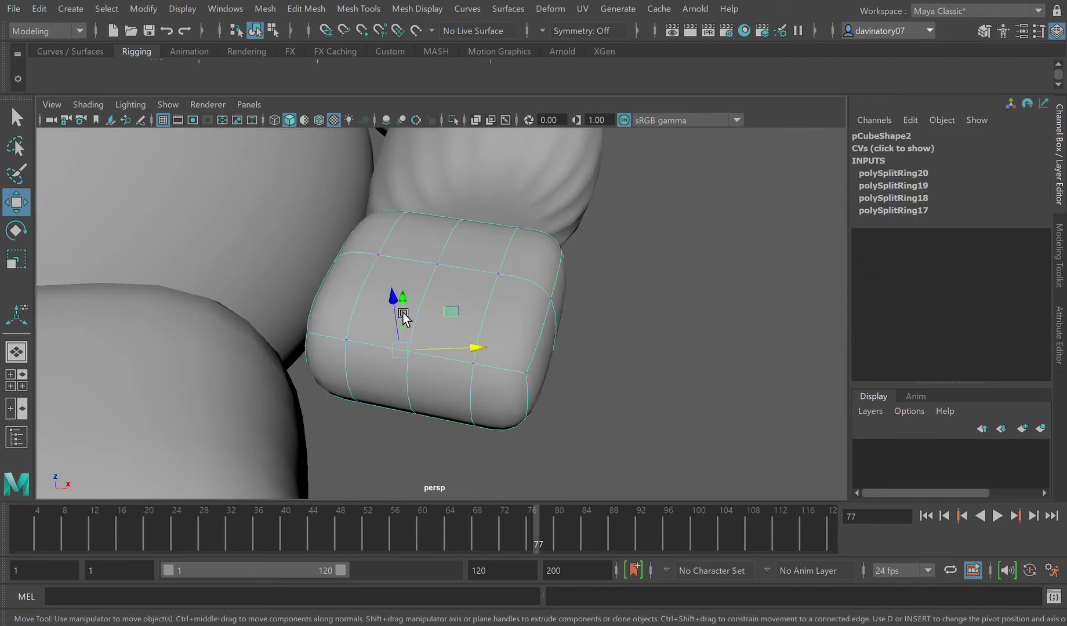
pyautogui.moveTo(415, 306); pyautogui.dragTo(397, 406)
pyautogui.click(537, 378)
pyautogui.moveTo(546, 338); pyautogui.dragTo(528, 440)
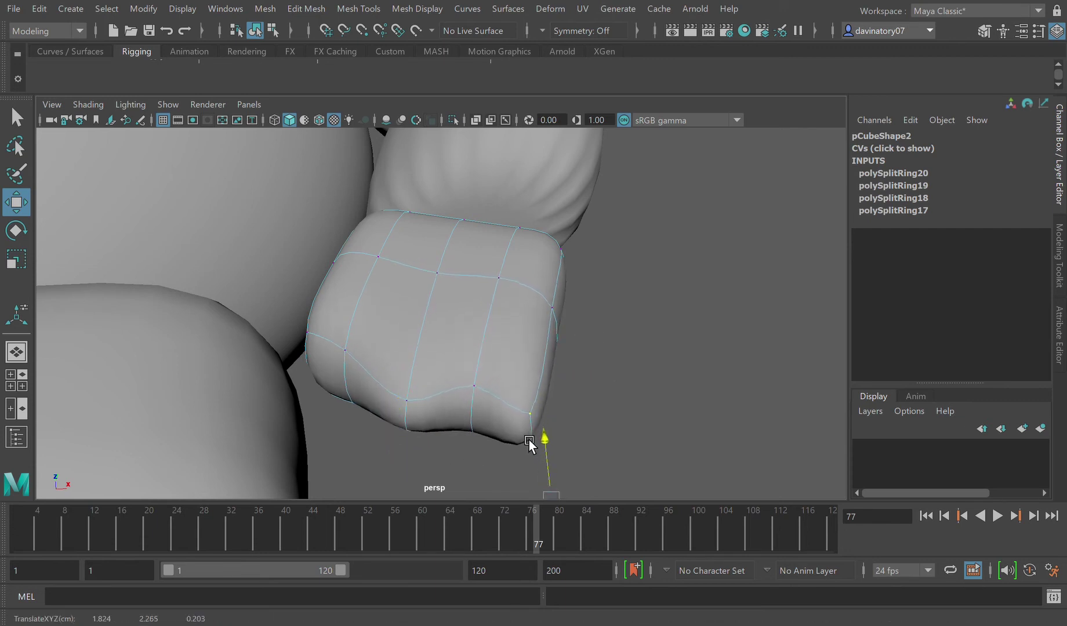
pyautogui.click(328, 329)
pyautogui.click(341, 345)
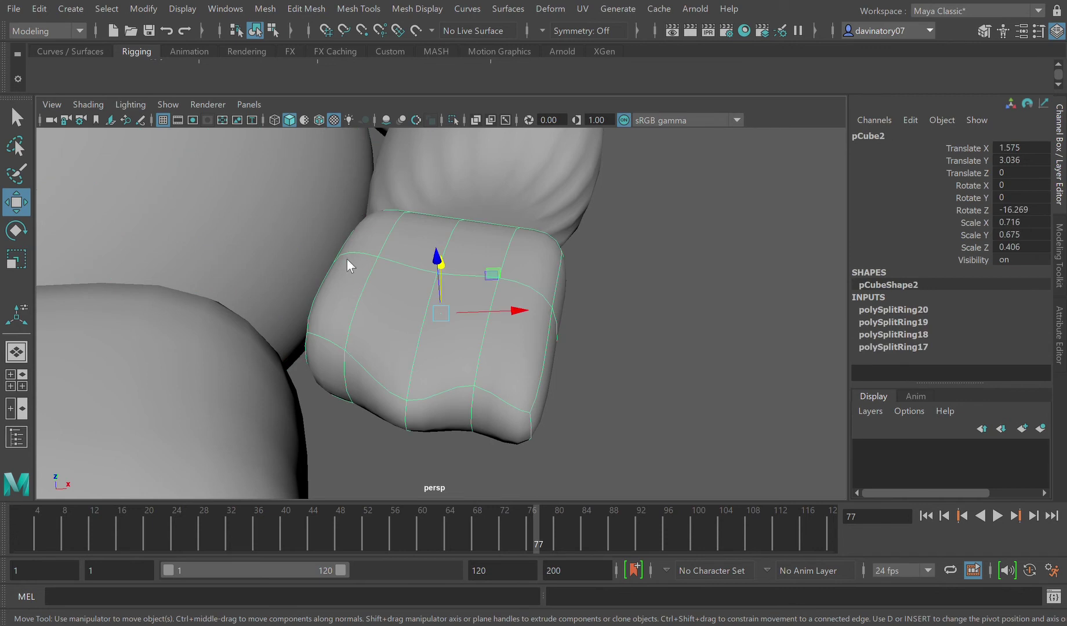
# - Adjust the left hand's inner corner vertex, return to object selection, and compare both hands with the reference image
pyautogui.press('F9')
pyautogui.click(329, 341)
pyautogui.moveTo(296, 289); pyautogui.dragTo(451, 405)
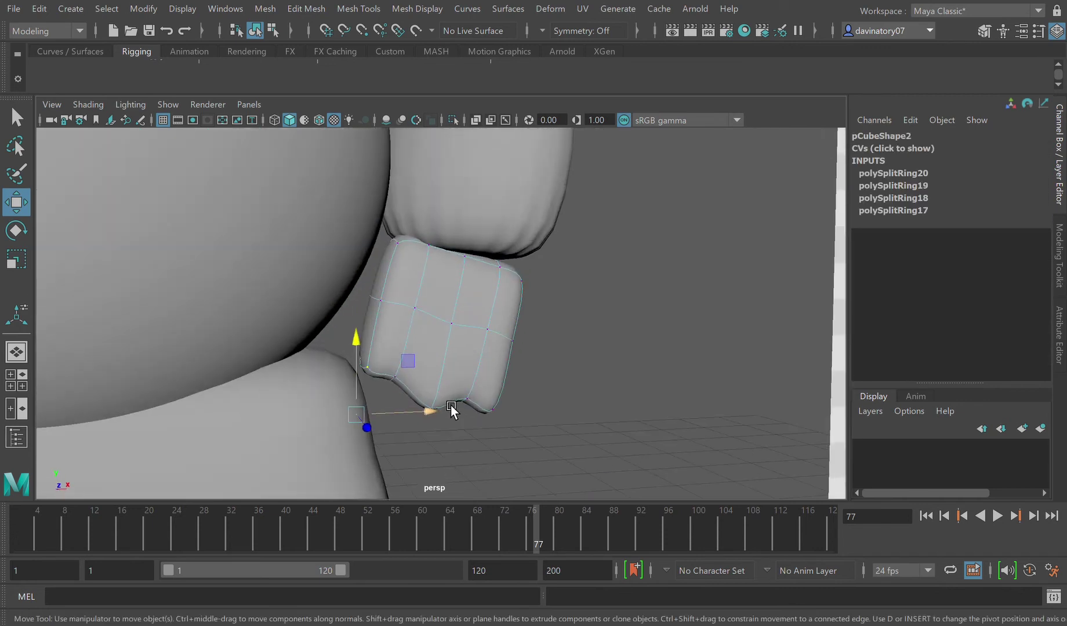
pyautogui.scroll(-10, 464, 395)
pyautogui.scroll(3, 505, 402)
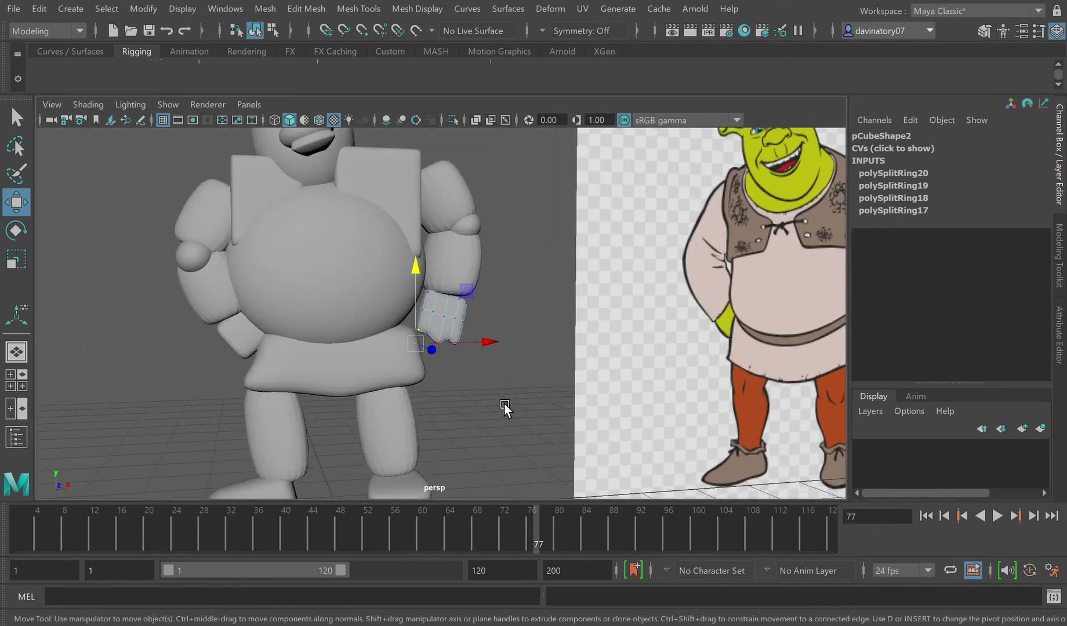
pyautogui.press('F8')
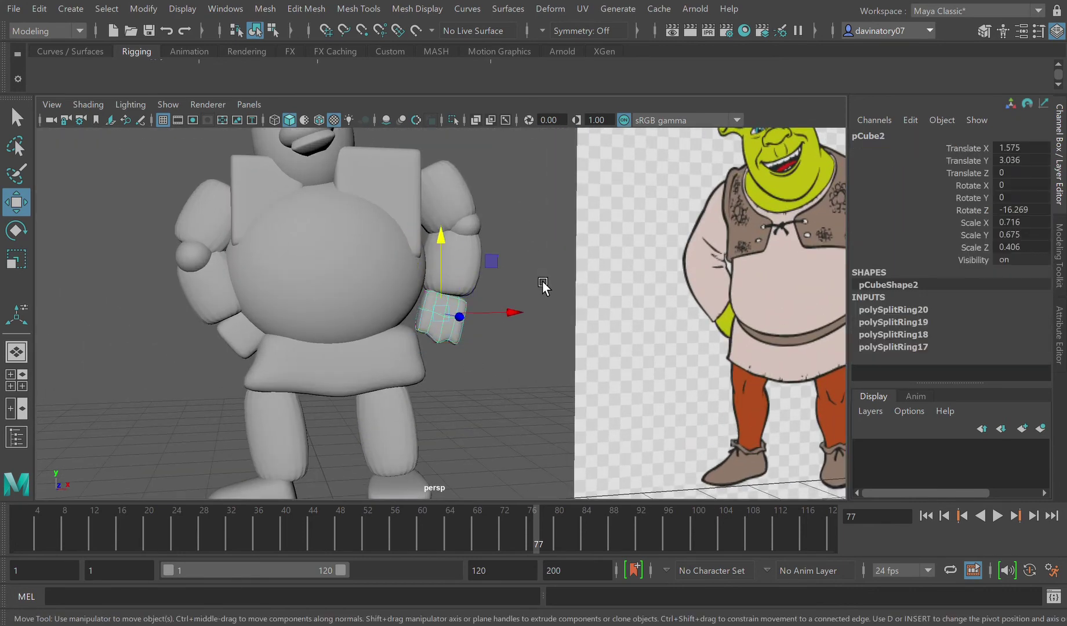
pyautogui.click(258, 334)
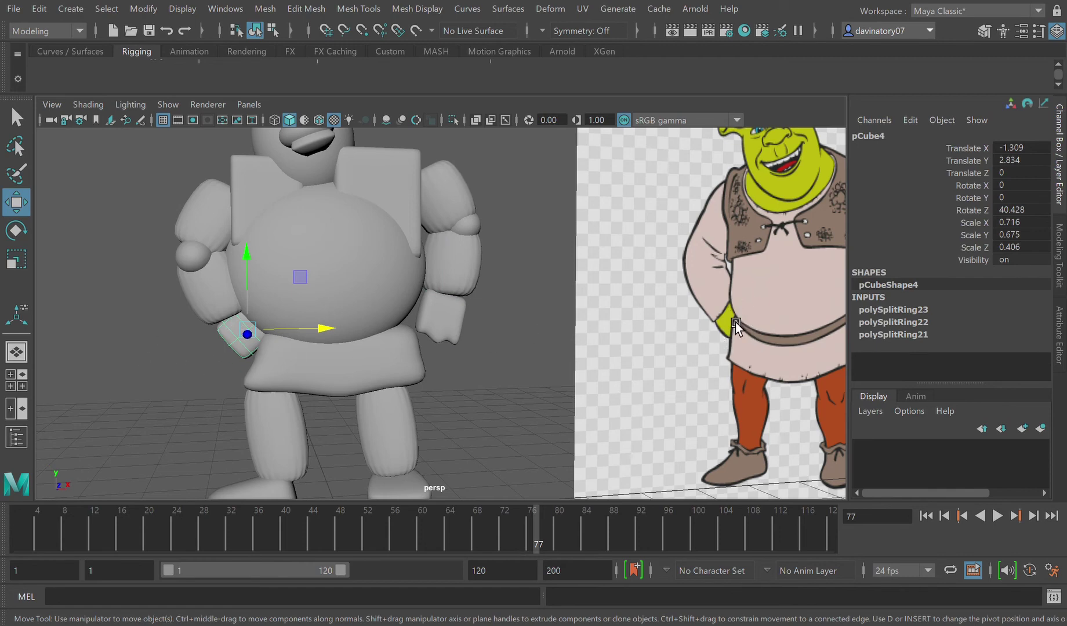
pyautogui.scroll(-5, 779, 361)
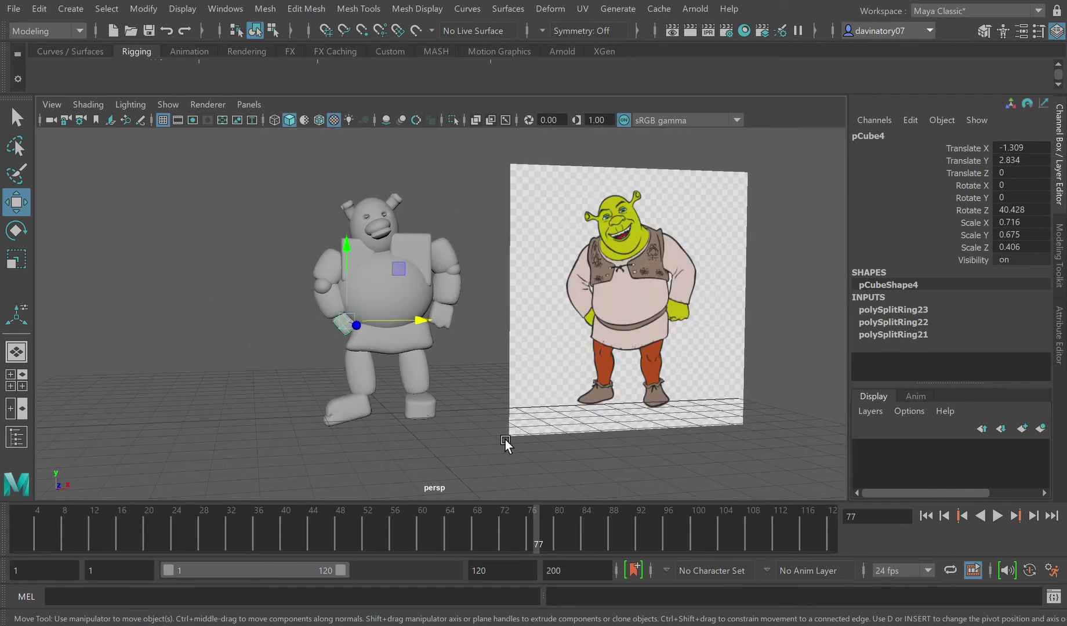
# - Raise the vertices on top of the character's right shoe beside the ankle
pyautogui.click(362, 420)
pyautogui.press('f')
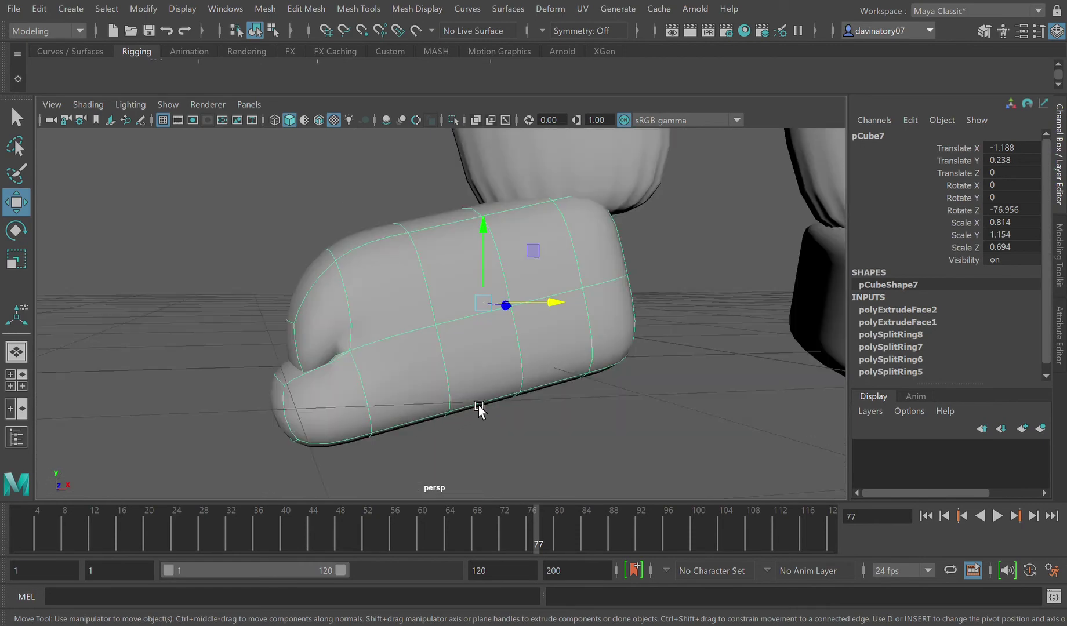
pyautogui.keyDown('alt'); pyautogui.moveTo(478, 406); pyautogui.dragTo(476, 361); pyautogui.keyUp('alt')
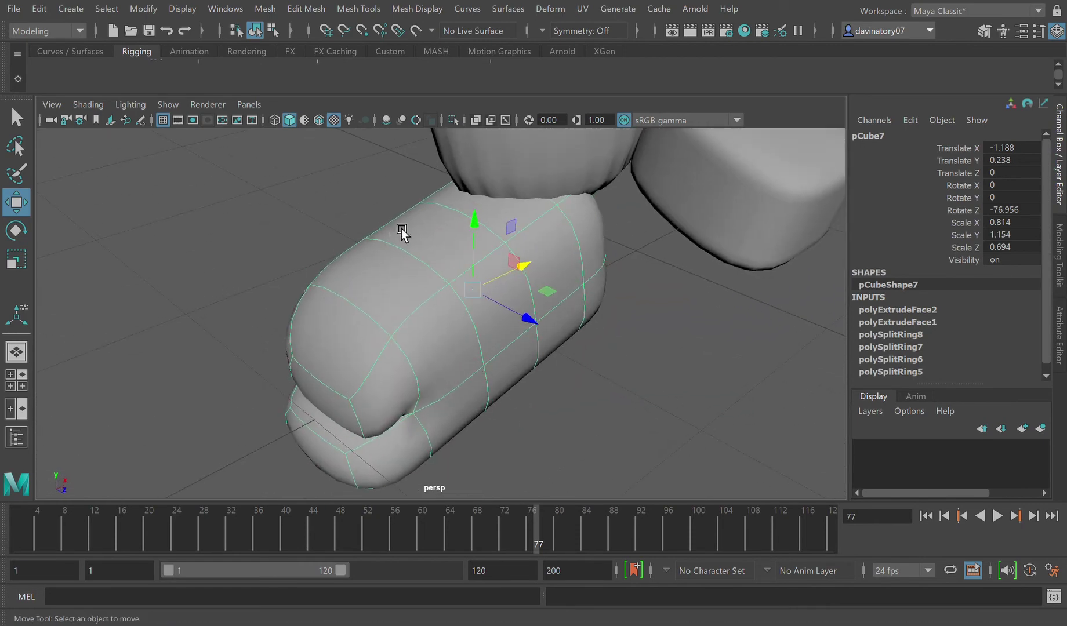
pyautogui.moveTo(387, 224); pyautogui.dragTo(357, 224, button='right')
pyautogui.click(575, 212)
pyautogui.moveTo(637, 221); pyautogui.dragTo(770, 310)
pyautogui.keyDown('alt'); pyautogui.moveTo(520, 316); pyautogui.dragTo(639, 336); pyautogui.keyUp('alt')
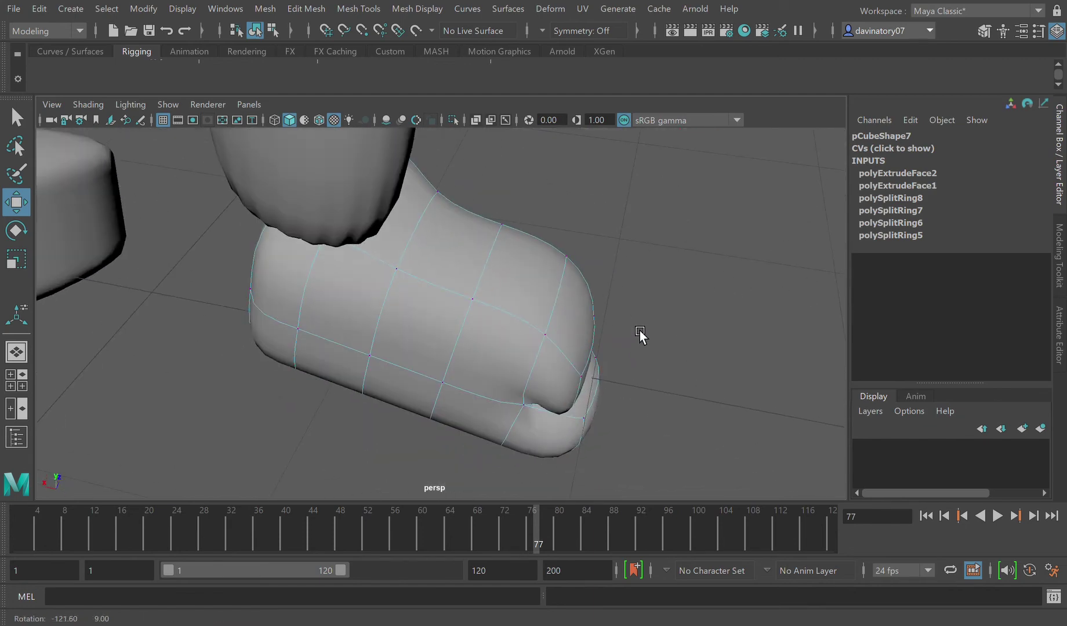
# - Pull the vertices around the rear top edge of the character's right shoe outward and upward to form an ankle collar
pyautogui.moveTo(341, 216); pyautogui.dragTo(350, 260)
pyautogui.keyDown('alt'); pyautogui.moveTo(402, 200); pyautogui.dragTo(359, 247); pyautogui.keyUp('alt')
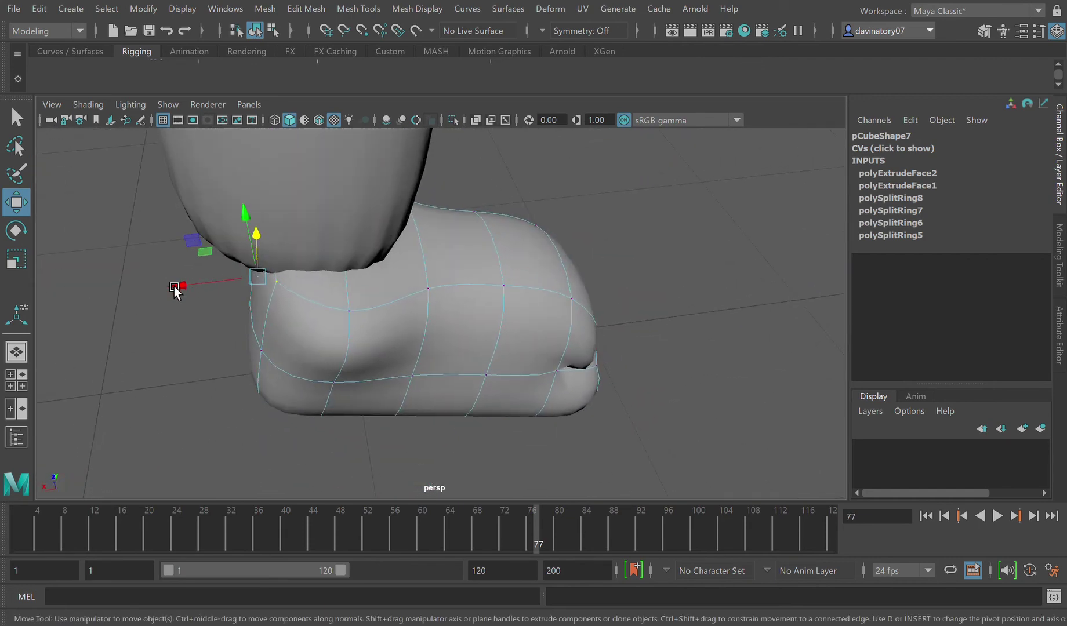
pyautogui.moveTo(203, 288); pyautogui.dragTo(37, 287)
pyautogui.keyDown('alt'); pyautogui.moveTo(262, 255); pyautogui.dragTo(411, 250); pyautogui.keyUp('alt')
pyautogui.click(542, 280)
pyautogui.moveTo(582, 277); pyautogui.dragTo(702, 383)
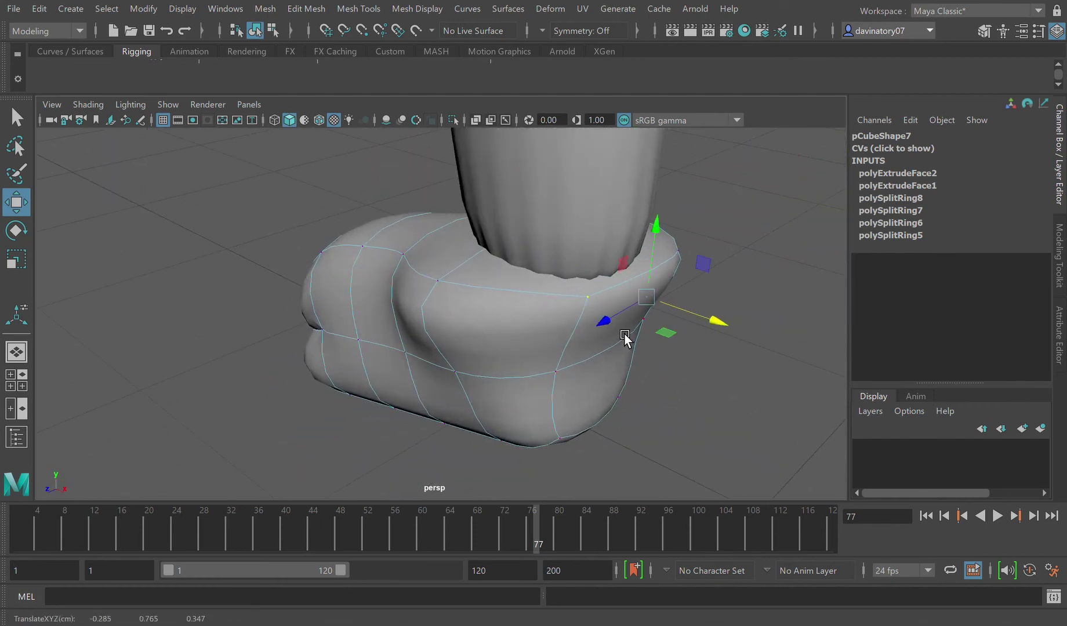
pyautogui.moveTo(656, 227); pyautogui.dragTo(655, 135)
pyautogui.keyDown('alt'); pyautogui.moveTo(574, 241); pyautogui.dragTo(659, 257); pyautogui.keyUp('alt')
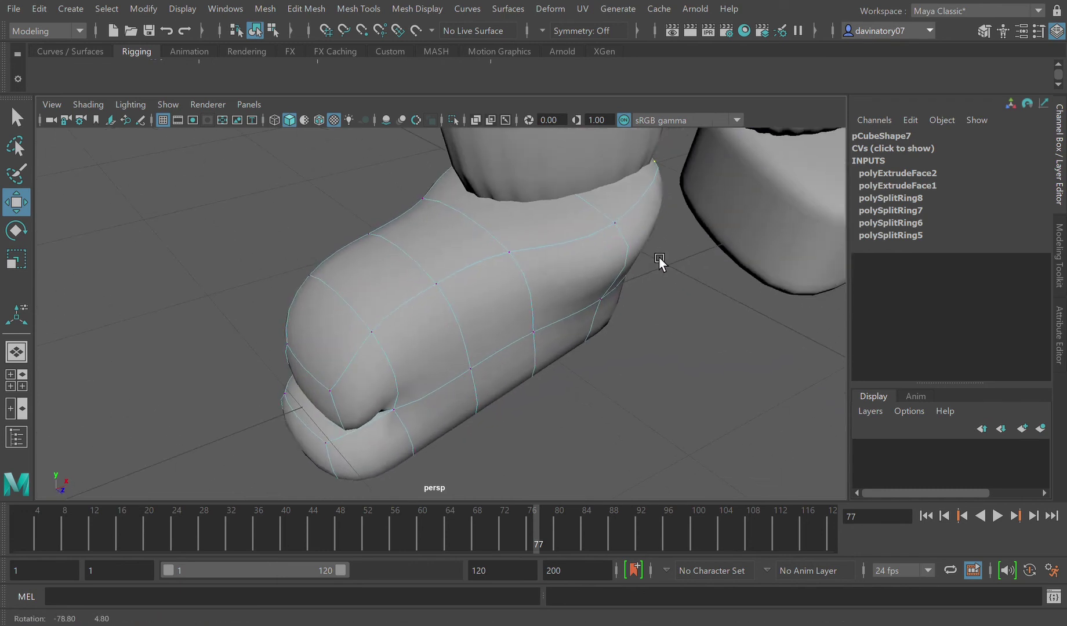
# - Reposition the vertices on top of the character's right shoe, in front of the ankle, to shape the instep
pyautogui.click(516, 257)
pyautogui.moveTo(534, 190); pyautogui.dragTo(540, 132)
pyautogui.keyDown('alt'); pyautogui.moveTo(507, 201); pyautogui.dragTo(582, 235); pyautogui.keyUp('alt')
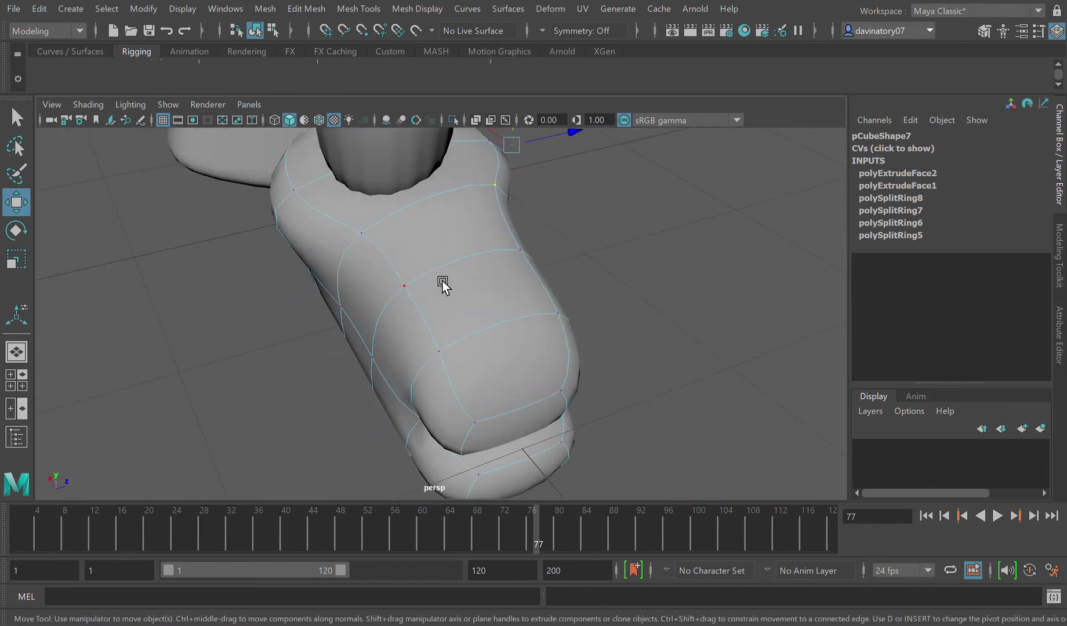
pyautogui.click(537, 250)
pyautogui.moveTo(565, 185); pyautogui.dragTo(539, 234)
pyautogui.click(413, 292)
pyautogui.moveTo(389, 226); pyautogui.dragTo(538, 242)
pyautogui.scroll(-10, 732, 265)
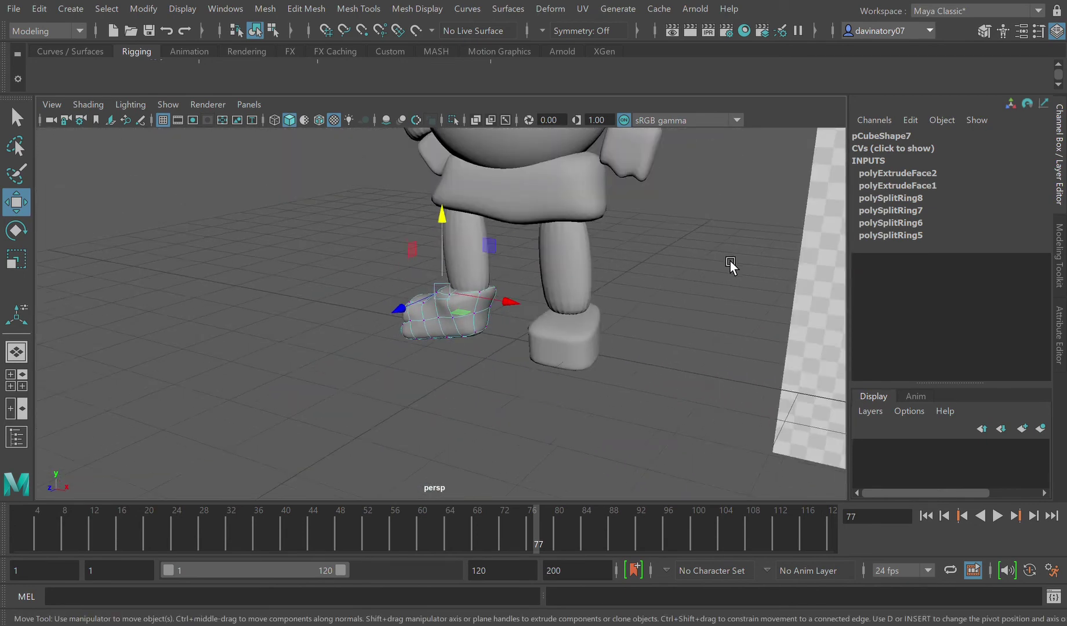
# - Raise the vertices along the rear top edge of the character's left shoe so it wraps around the ankle
pyautogui.scroll(10, 571, 384)
pyautogui.click(648, 361)
pyautogui.keyDown('alt'); pyautogui.moveTo(651, 345); pyautogui.dragTo(690, 357); pyautogui.keyUp('alt')
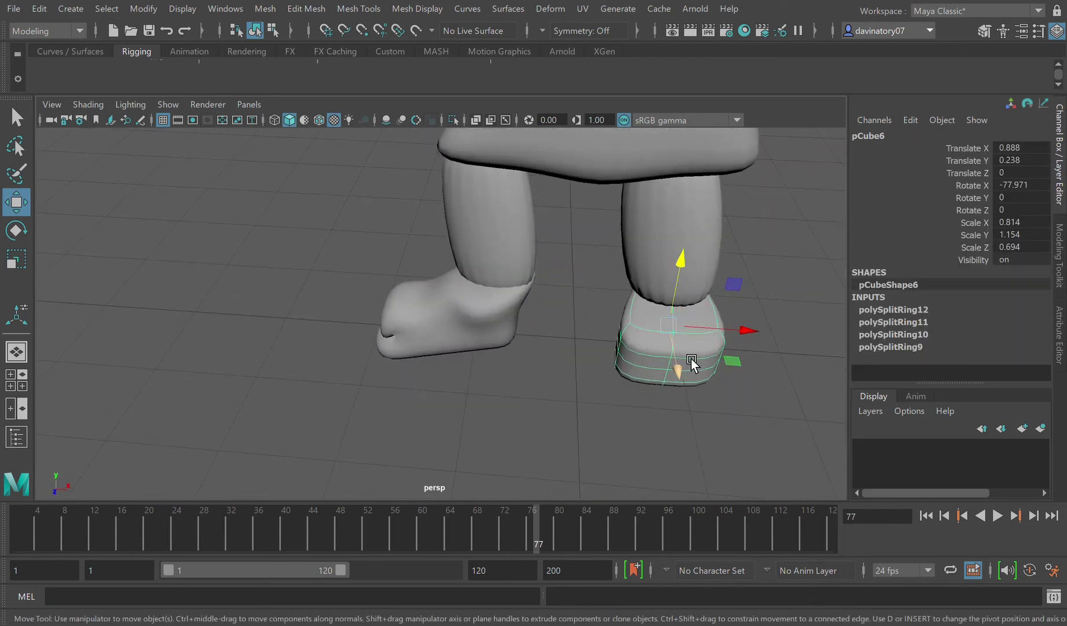
pyautogui.click(601, 227)
pyautogui.keyDown('alt'); pyautogui.moveTo(601, 227); pyautogui.dragTo(445, 329); pyautogui.keyUp('alt')
pyautogui.click(540, 444)
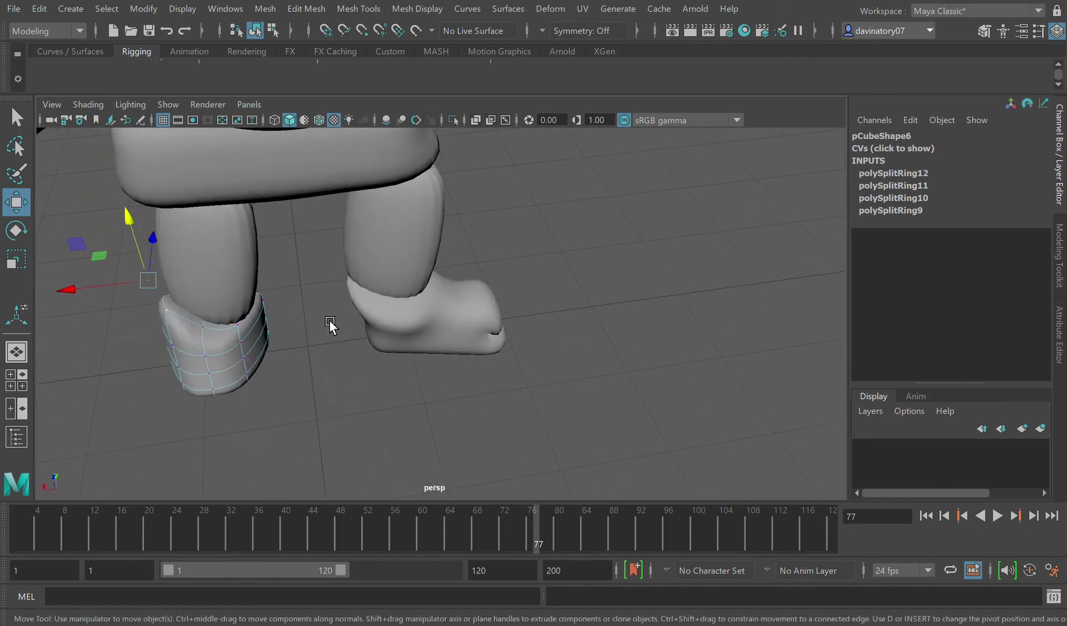
pyautogui.click(216, 335)
pyautogui.moveTo(201, 294); pyautogui.dragTo(202, 255)
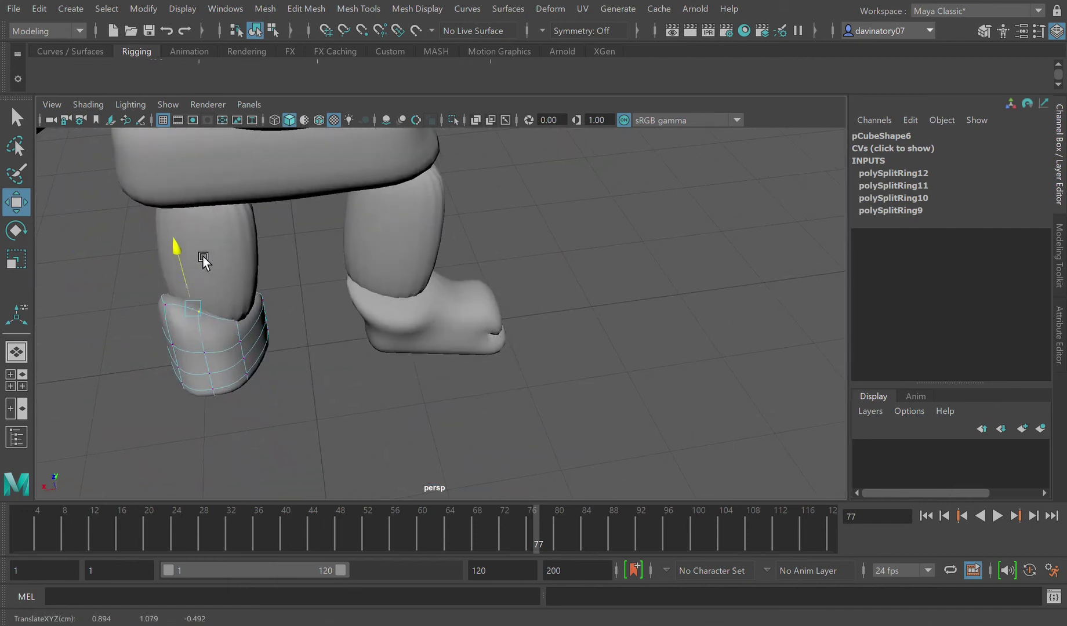
pyautogui.click(251, 322)
pyautogui.moveTo(233, 293); pyautogui.dragTo(169, 282)
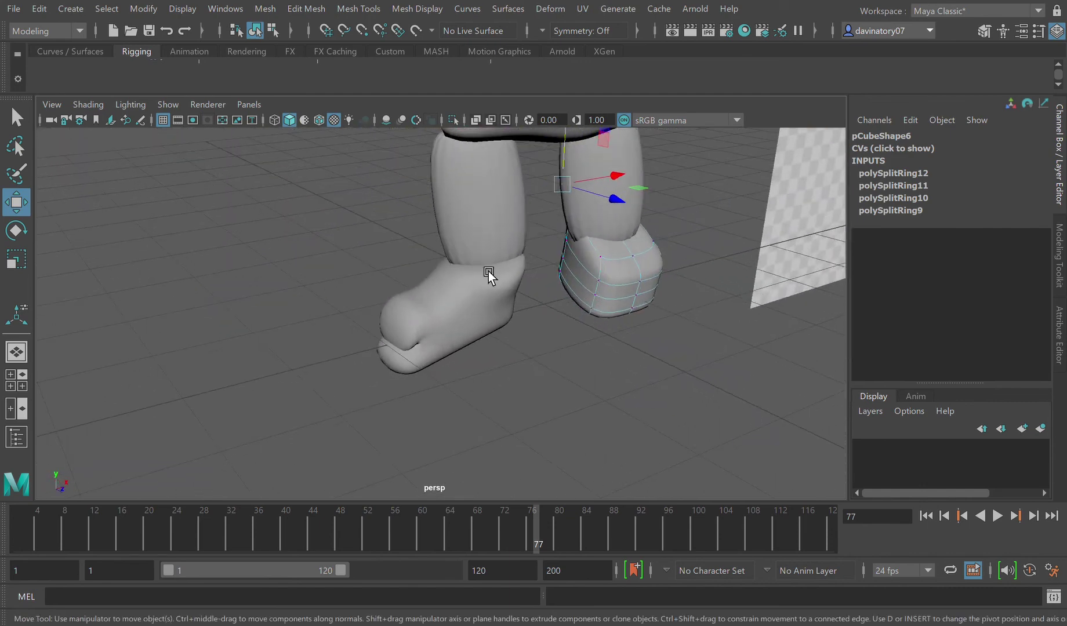
# - Lower the front top vertices of the character's left shoe and shift the inner vertex beside the ankle
pyautogui.click(603, 262)
pyautogui.moveTo(609, 230); pyautogui.dragTo(605, 263)
pyautogui.click(667, 240)
pyautogui.moveTo(701, 218); pyautogui.dragTo(600, 303)
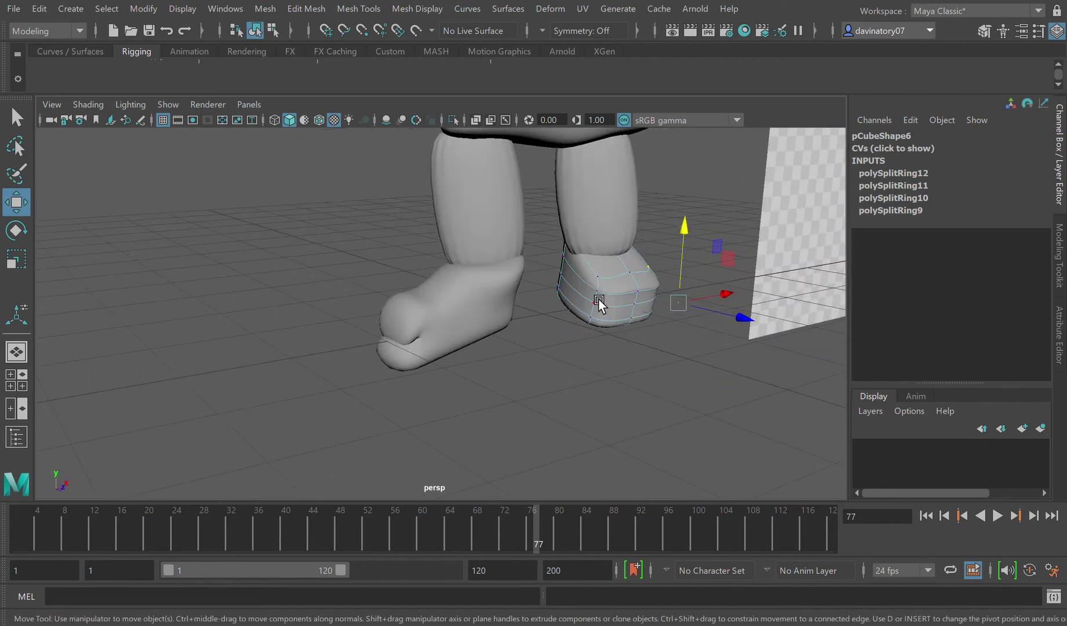
pyautogui.click(588, 261)
pyautogui.moveTo(600, 256); pyautogui.dragTo(649, 296)
pyautogui.keyDown('alt'); pyautogui.moveTo(738, 296); pyautogui.dragTo(715, 321); pyautogui.keyUp('alt')
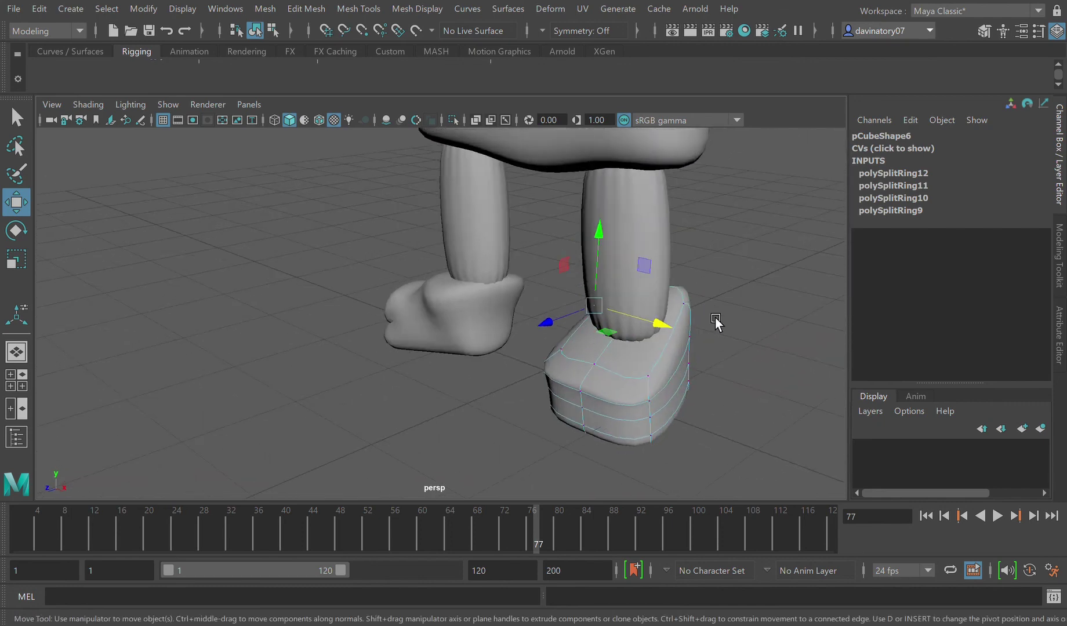
# - Adjust the outer and inner side vertices of the character's left shoe beside the ankle, then return to object selection and deselect it
pyautogui.click(700, 348)
pyautogui.moveTo(736, 342); pyautogui.dragTo(769, 295, button='middle')
pyautogui.keyDown('alt'); pyautogui.moveTo(690, 352); pyautogui.dragTo(730, 352); pyautogui.keyUp('alt')
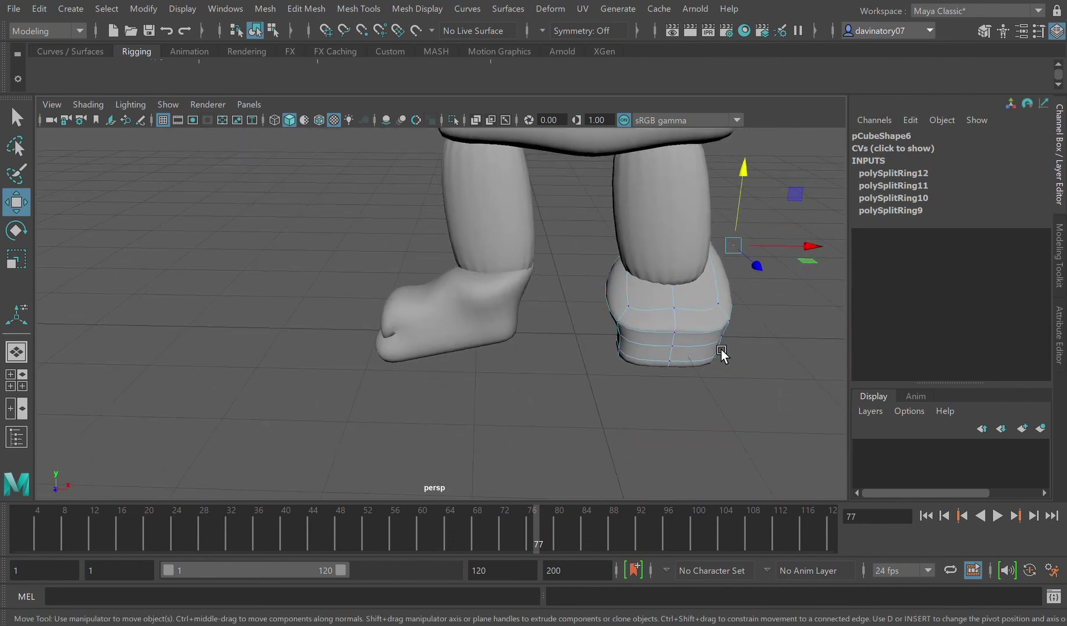
pyautogui.click(620, 280)
pyautogui.moveTo(597, 247); pyautogui.dragTo(596, 214, button='middle')
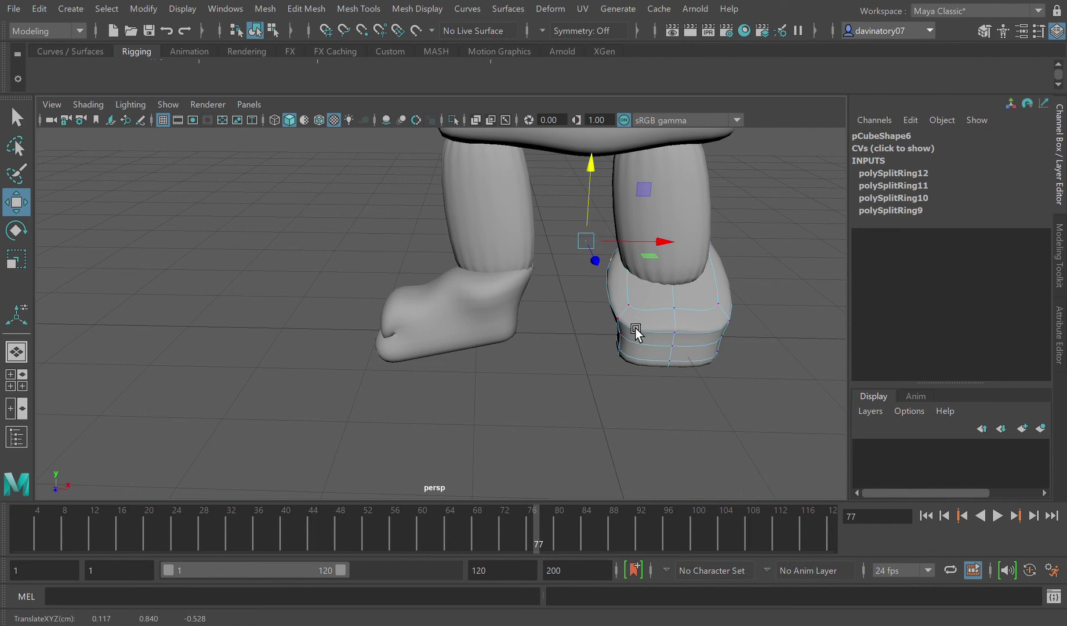
pyautogui.press('F8')
pyautogui.scroll(-6, 649, 258)
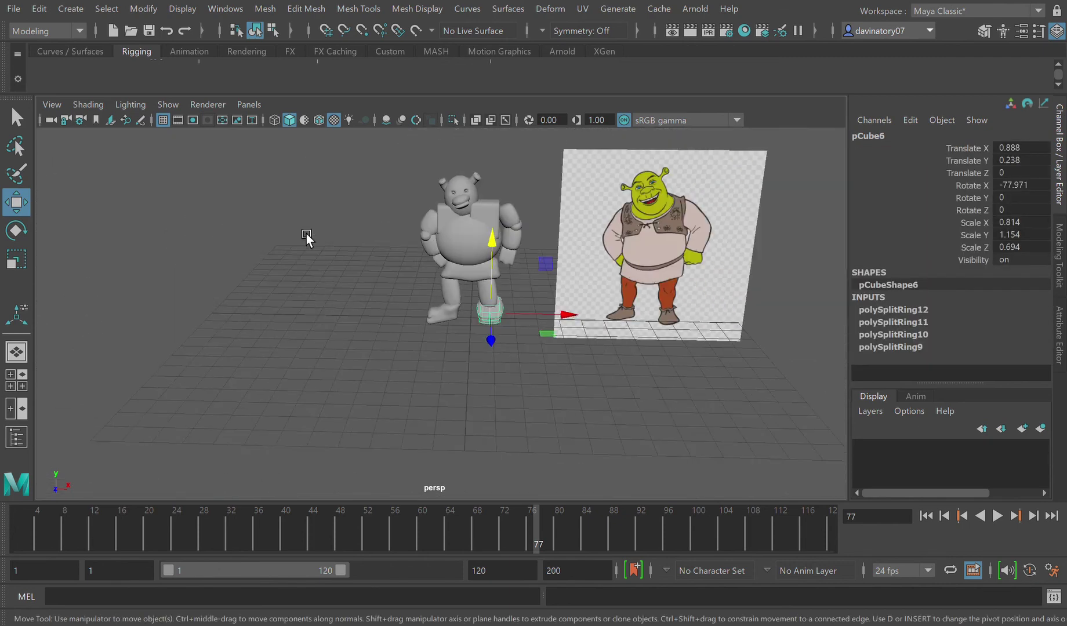
pyautogui.press('q')
pyautogui.click(533, 207)
pyautogui.keyDown('alt'); pyautogui.moveTo(532, 207); pyautogui.dragTo(499, 313); pyautogui.keyUp('alt')
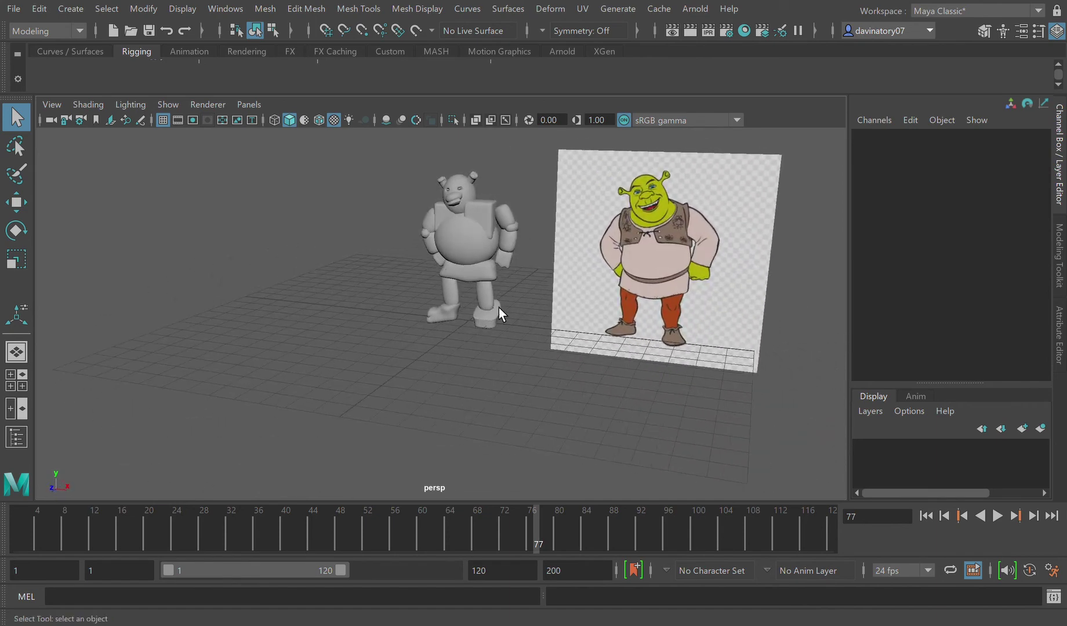
# - Raise the outer top corner vertices, front and back, of the vest block at the character's left shoulder into a peak
pyautogui.scroll(3, 558, 269)
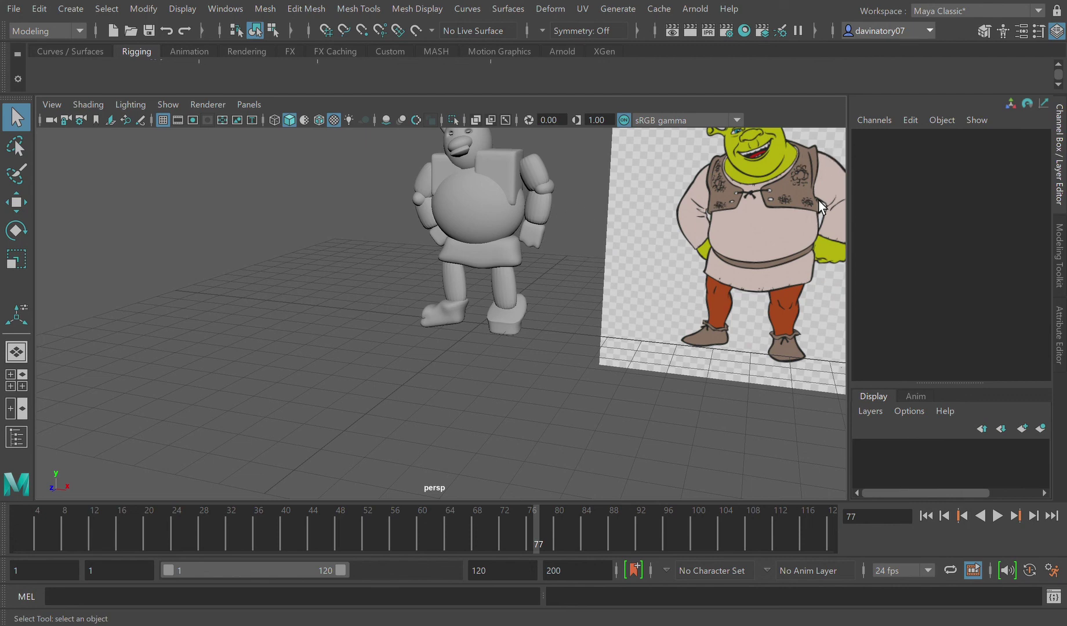
pyautogui.click(505, 169)
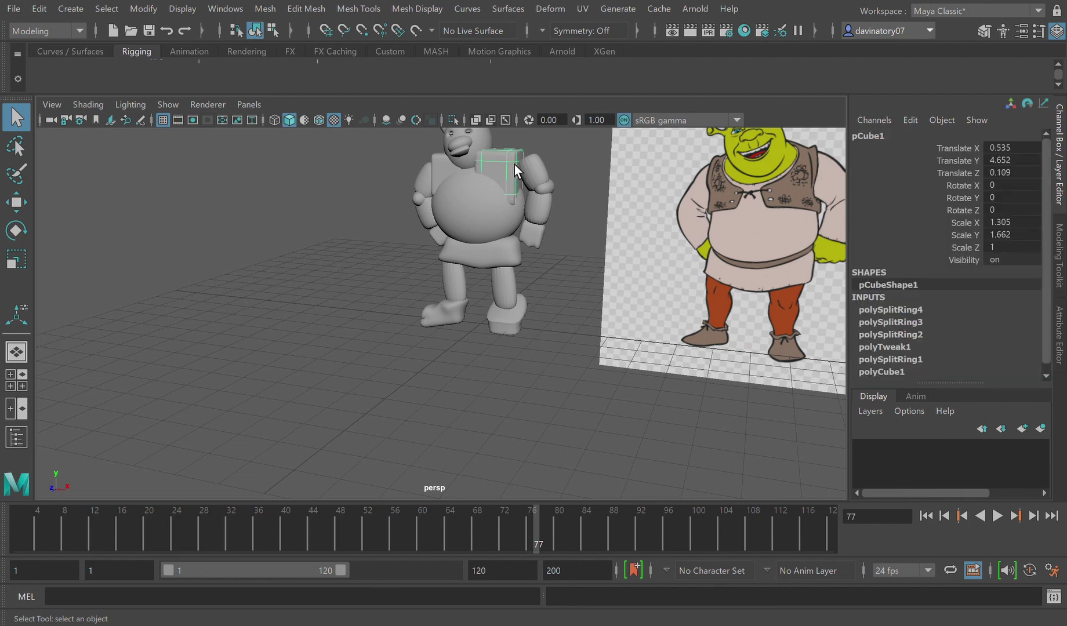
pyautogui.press('f')
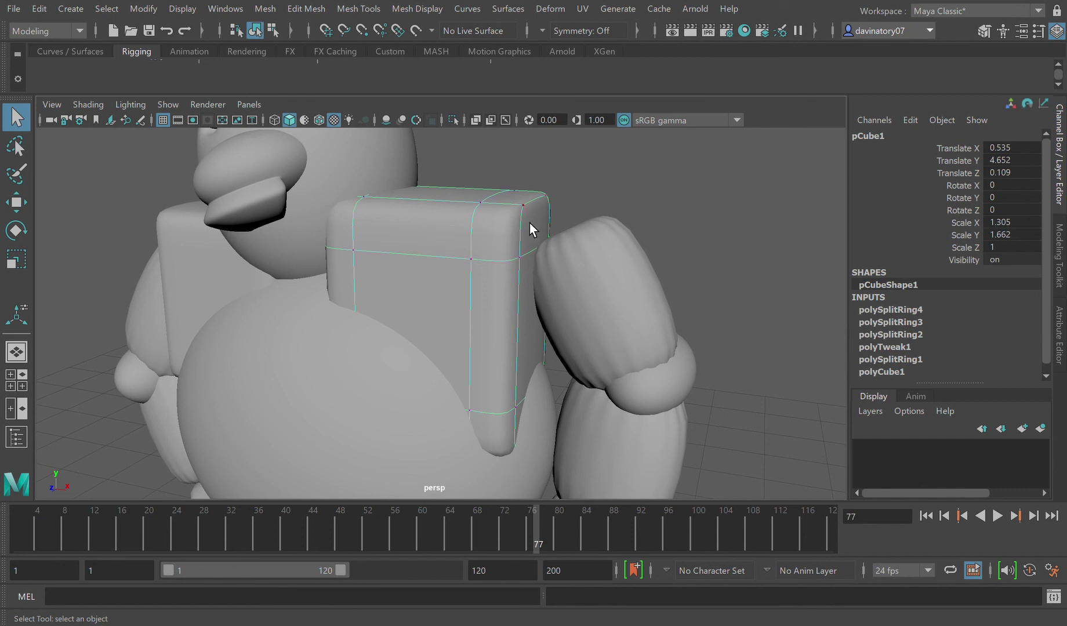
pyautogui.click(522, 222)
pyautogui.click(26, 205)
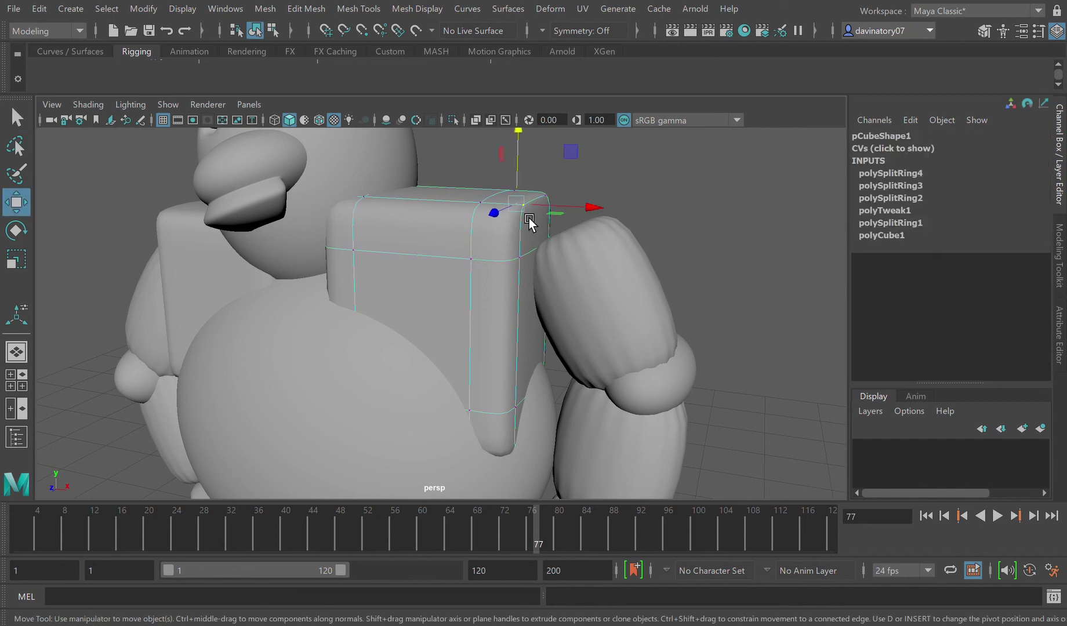
pyautogui.moveTo(530, 177); pyautogui.dragTo(534, 82)
pyautogui.keyDown('alt'); pyautogui.moveTo(626, 263); pyautogui.dragTo(548, 250); pyautogui.keyUp('alt')
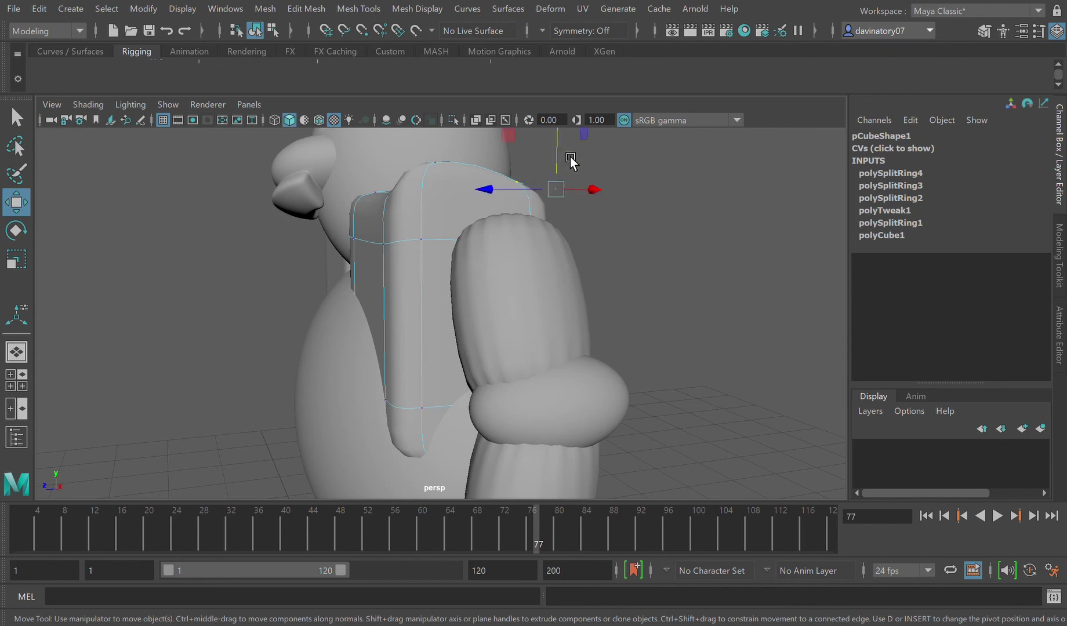
pyautogui.moveTo(571, 152); pyautogui.dragTo(553, 39)
pyautogui.keyDown('alt'); pyautogui.moveTo(493, 183); pyautogui.dragTo(579, 173); pyautogui.keyUp('alt')
pyautogui.scroll(-10, 579, 173)
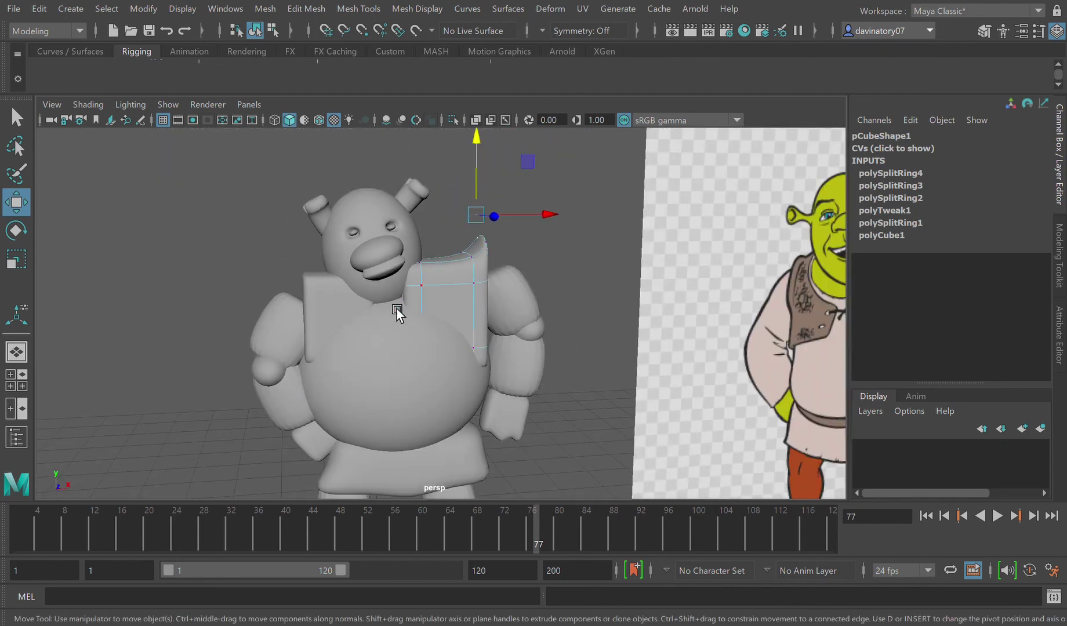
# - Raise the outer top corner vertices of the vest block at the character's right shoulder and return to object selection
pyautogui.click(318, 280)
pyautogui.click(300, 240)
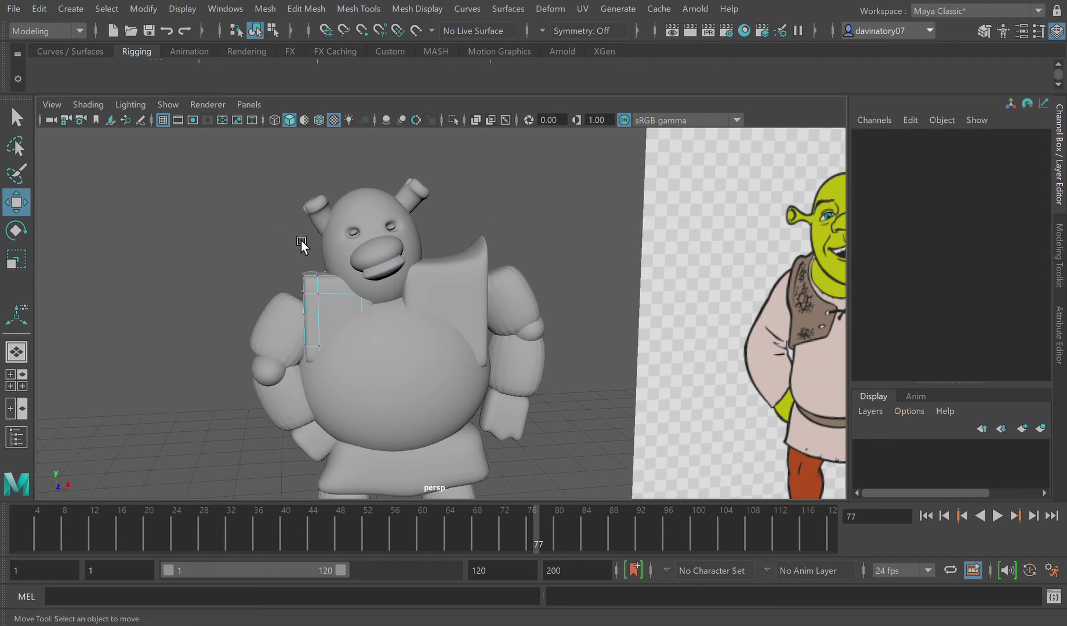
pyautogui.click(320, 282)
pyautogui.keyDown('alt'); pyautogui.moveTo(335, 301); pyautogui.dragTo(342, 281); pyautogui.keyUp('alt')
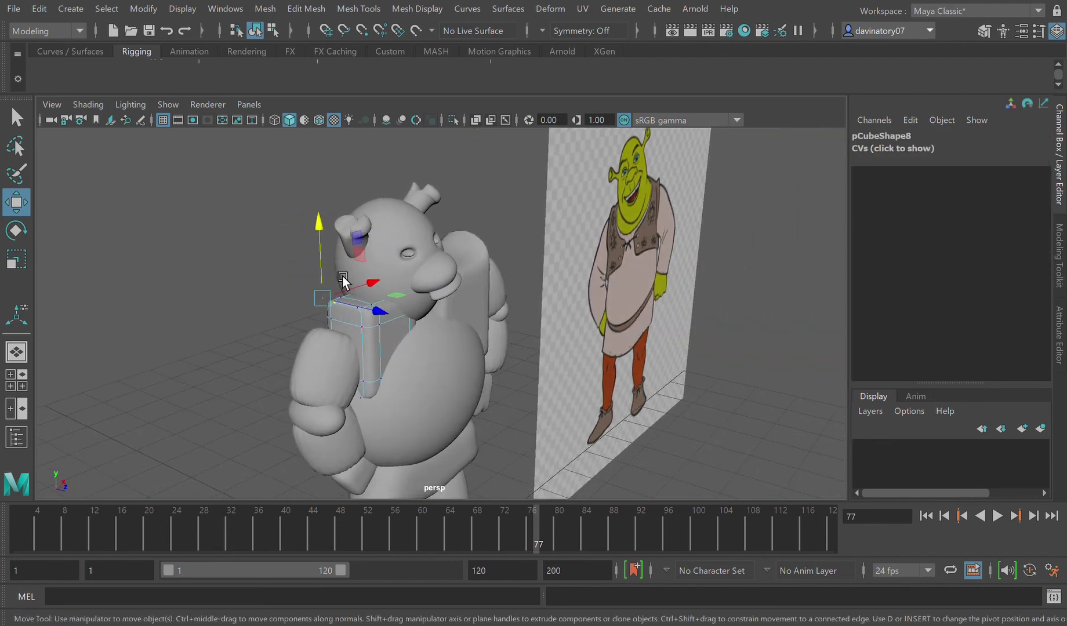
pyautogui.click(350, 300)
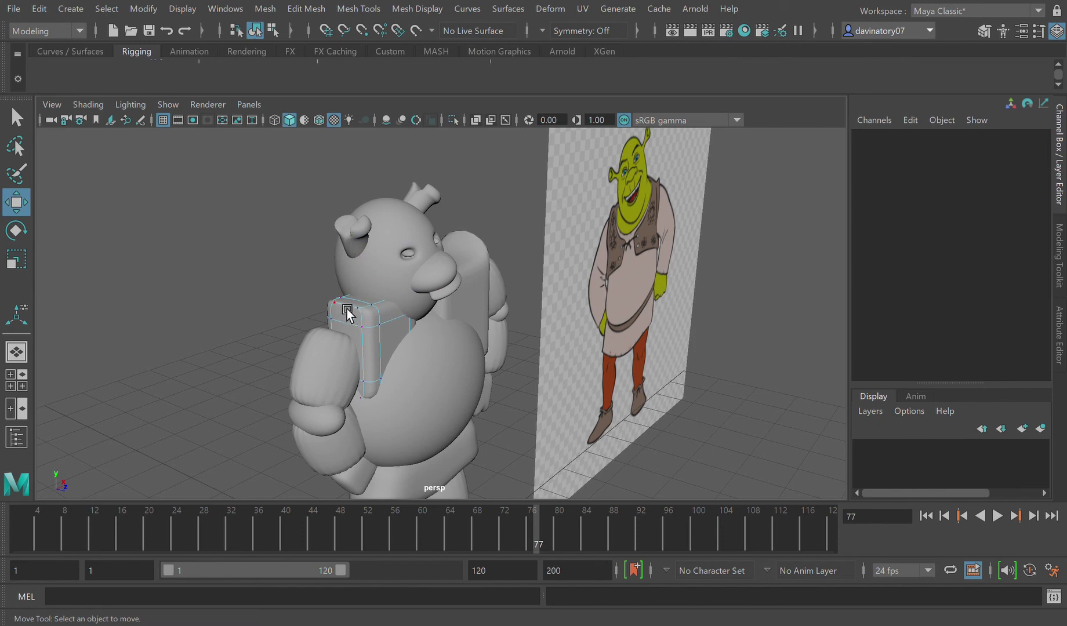
pyautogui.click(347, 306)
pyautogui.click(372, 306)
pyautogui.moveTo(383, 286); pyautogui.dragTo(383, 263, button='middle')
pyautogui.keyDown('alt'); pyautogui.moveTo(422, 298); pyautogui.dragTo(383, 306); pyautogui.keyUp('alt')
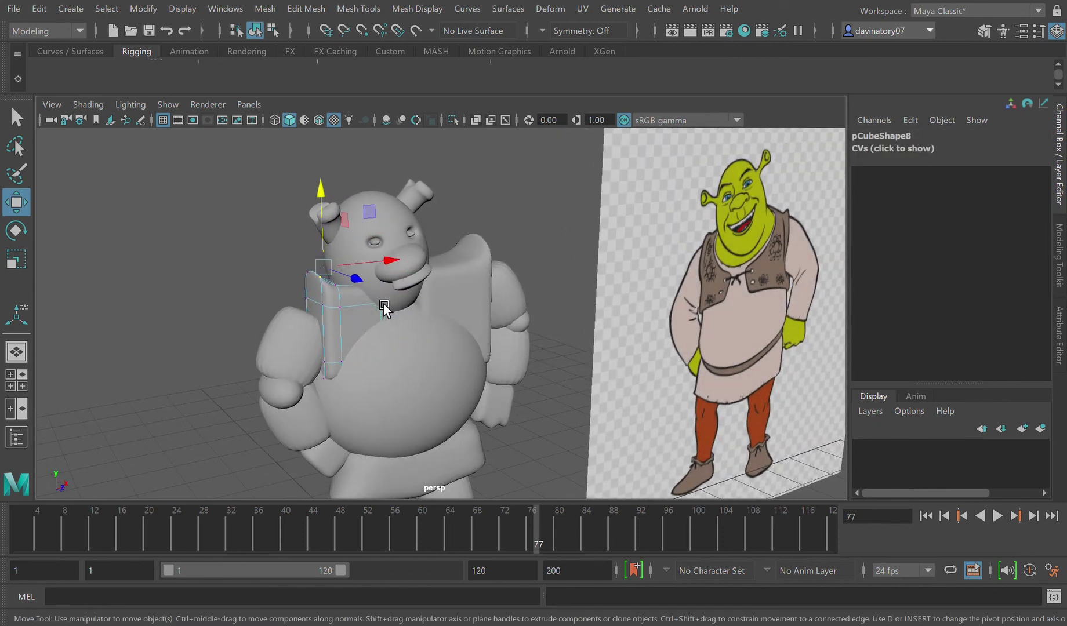
pyautogui.press('F8')
# - Compare the whole character model with the reference image from the front and at a distance
pyautogui.keyDown('alt'); pyautogui.moveTo(433, 200); pyautogui.dragTo(470, 277); pyautogui.keyUp('alt')
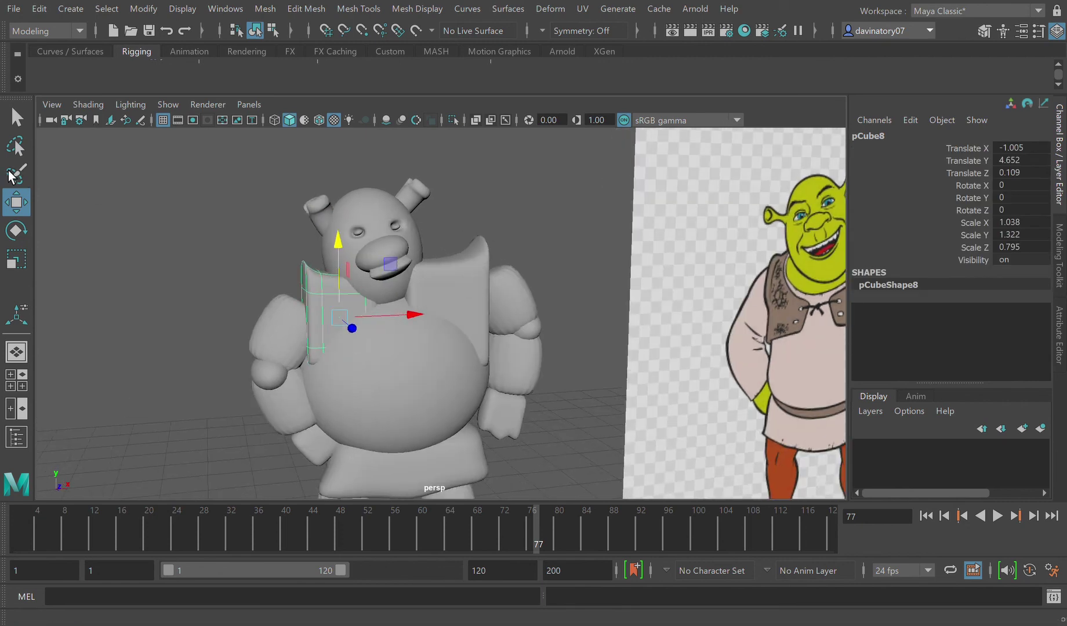
pyautogui.click(17, 118)
pyautogui.click(344, 376)
pyautogui.scroll(-5, 390, 384)
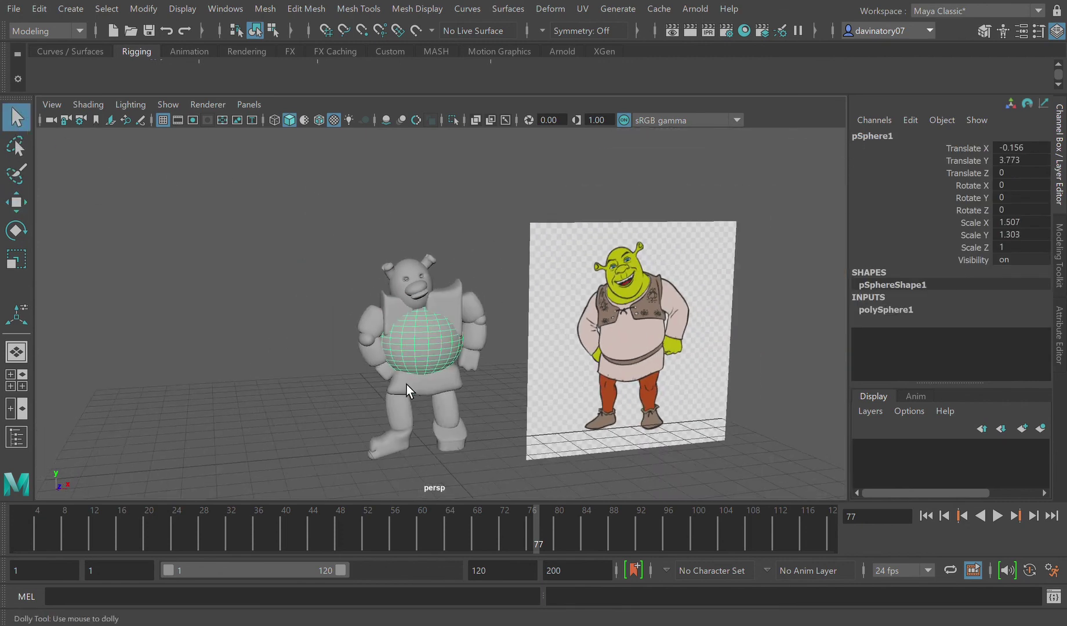
pyautogui.keyDown('alt'); pyautogui.moveTo(487, 403); pyautogui.dragTo(475, 400); pyautogui.keyUp('alt')
pyautogui.scroll(-5, 470, 393)
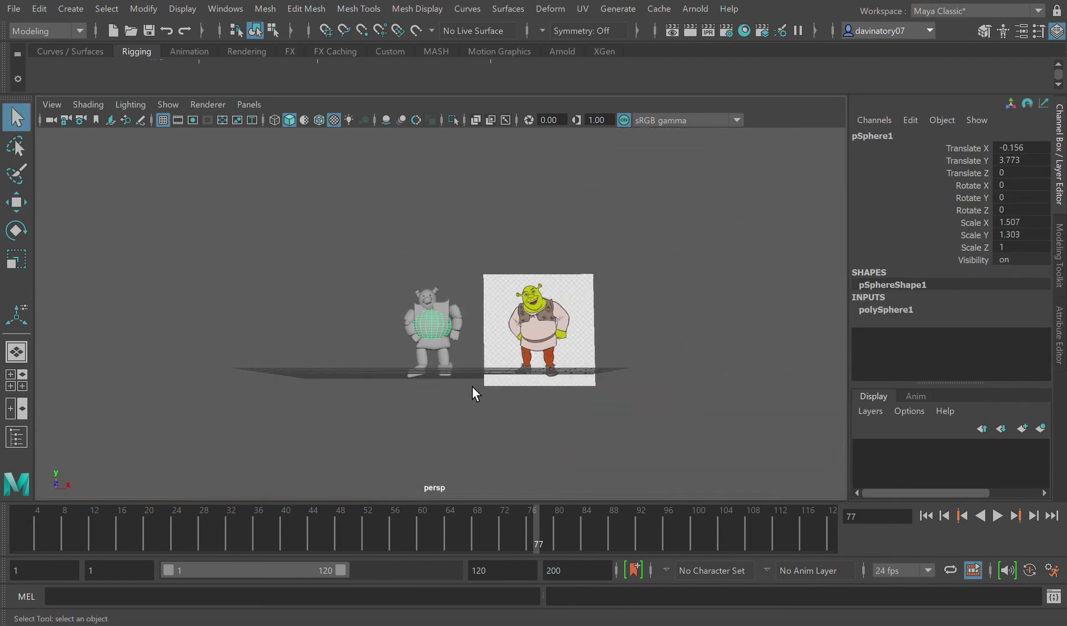
pyautogui.keyDown('alt'); pyautogui.moveTo(482, 383); pyautogui.dragTo(493, 377); pyautogui.keyUp('alt')
pyautogui.click(493, 352)
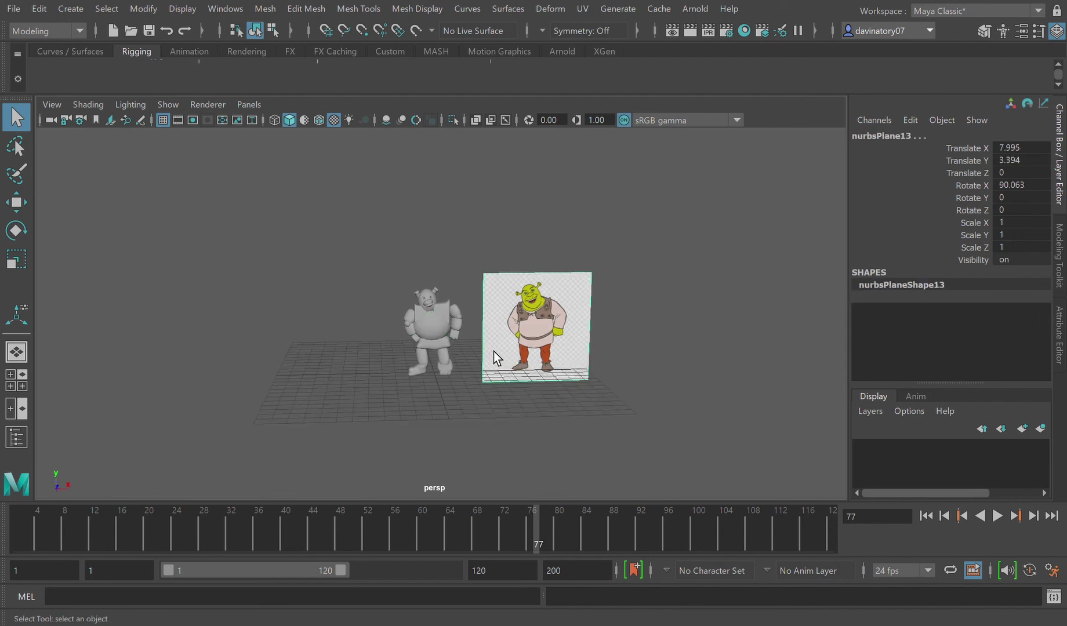